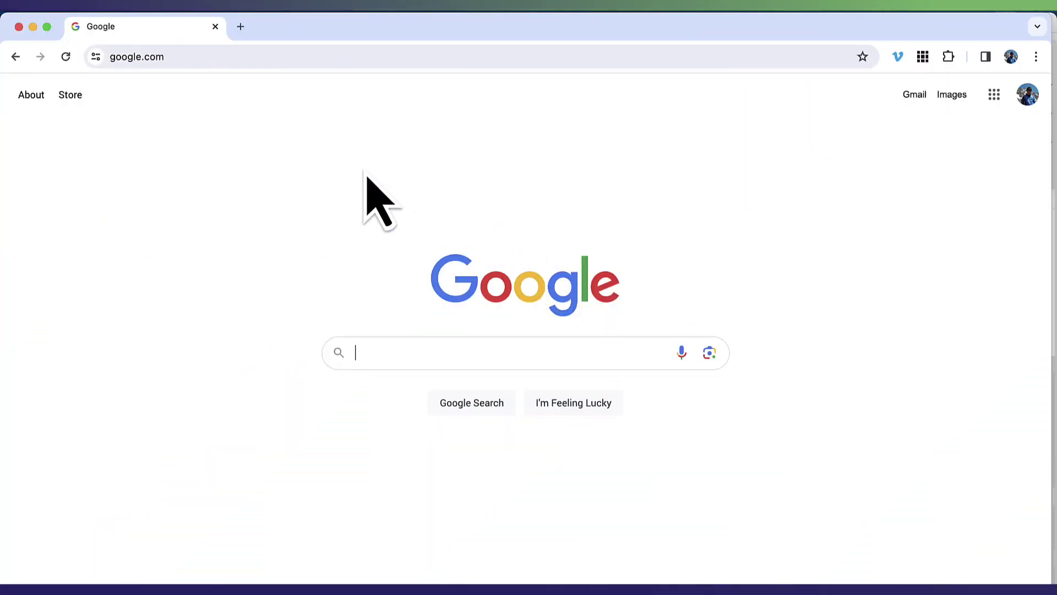
Step: Open the Tinkercad website at tinkercad.com
{"action": "left_click", "coordinate": [138, 57]}
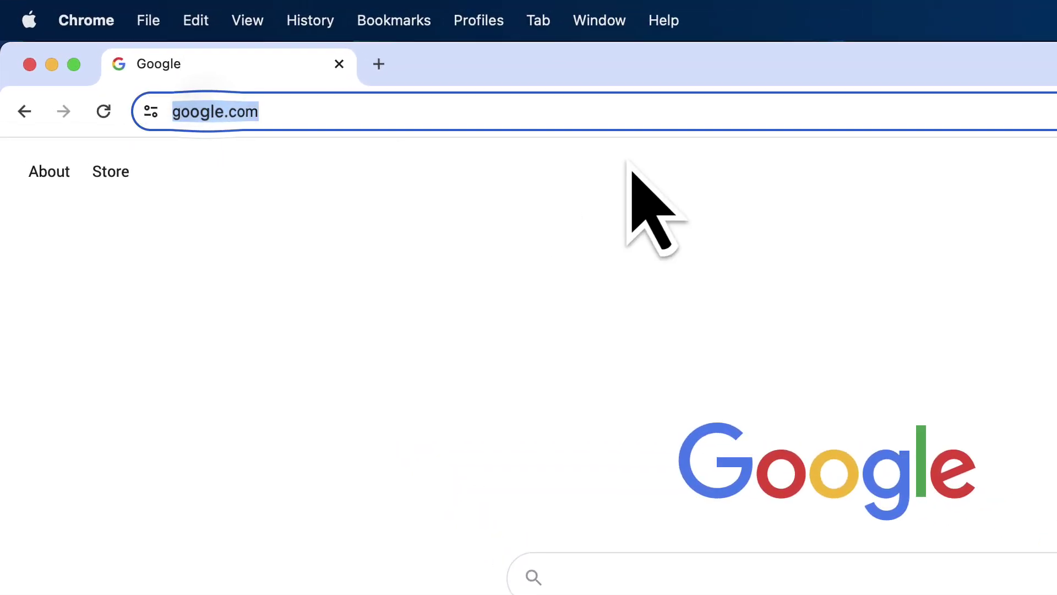
{"action": "type", "text": "tinkercad"}
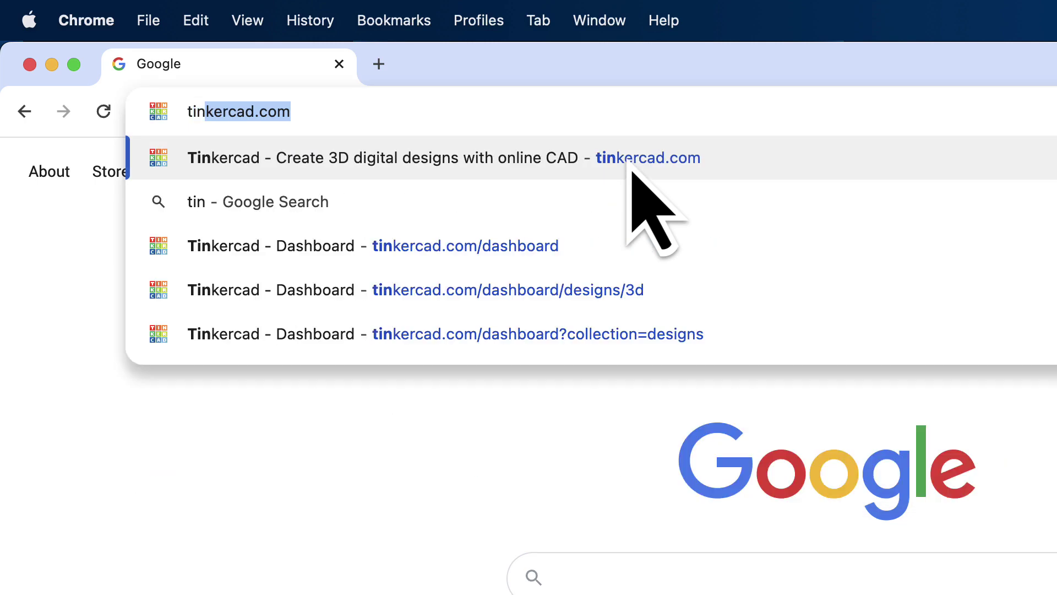
{"action": "type", "text": ".com"}
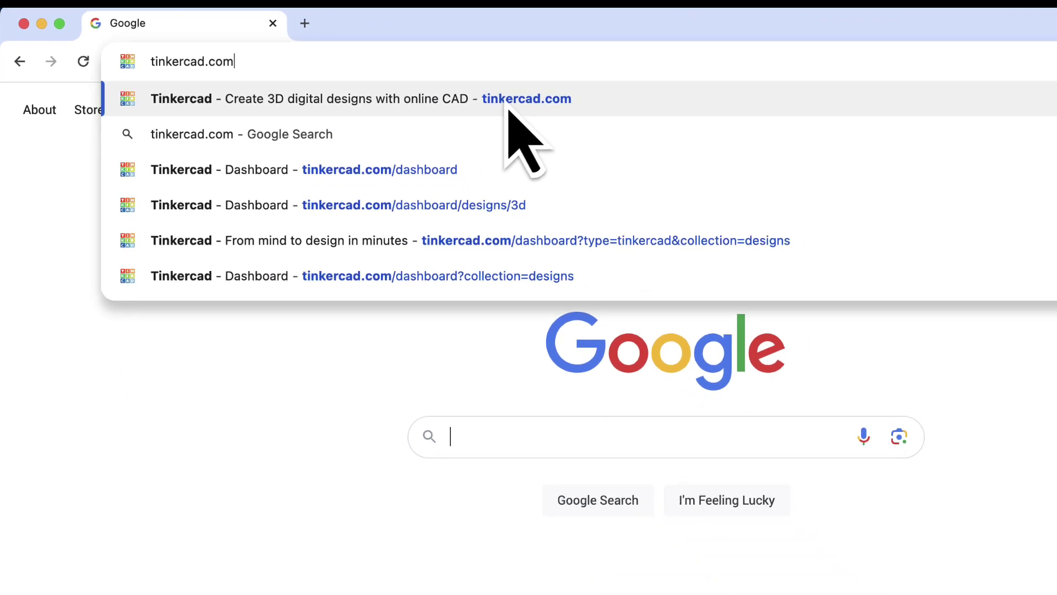
{"action": "left_click", "coordinate": [632, 172]}
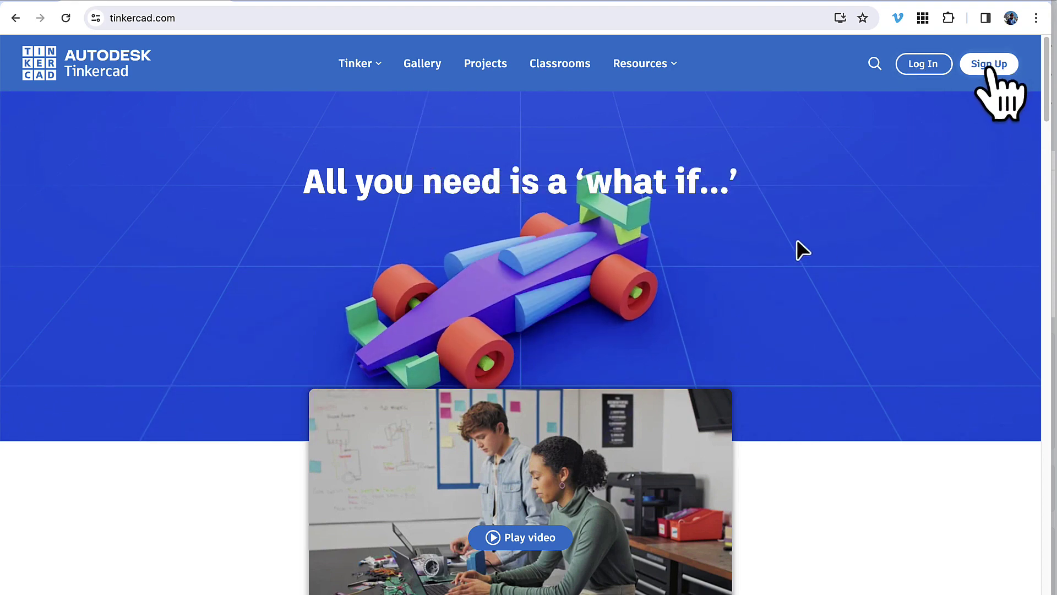
{"action": "scroll", "coordinate": [774, 400], "scroll_direction": "down", "scroll_amount": 3}
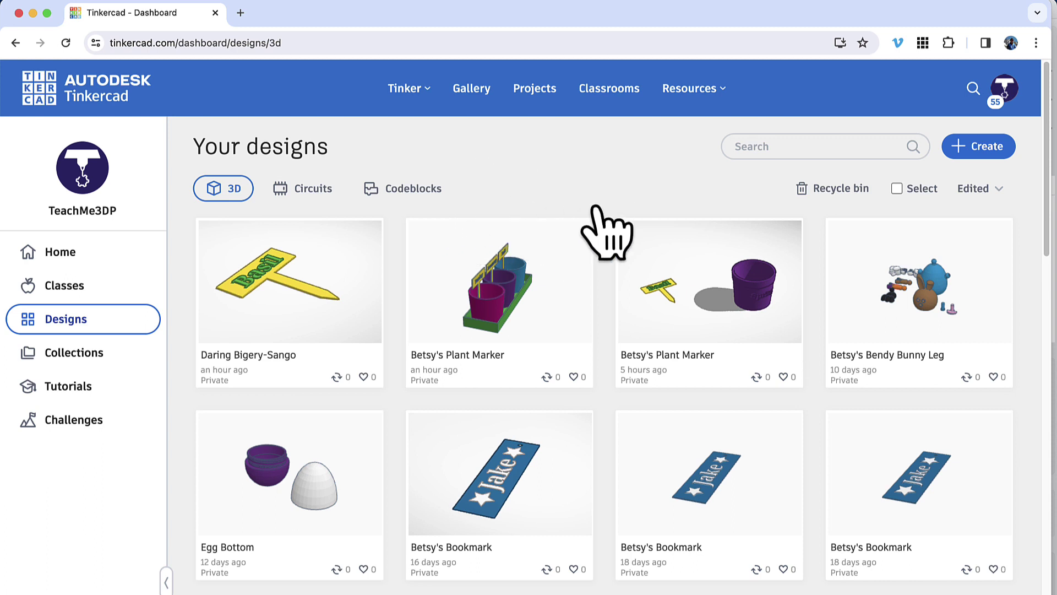
Step: Create a new 3D design and title it with the maker's first name in the possessive followed by "Plant Marker"
{"action": "left_click", "coordinate": [959, 144]}
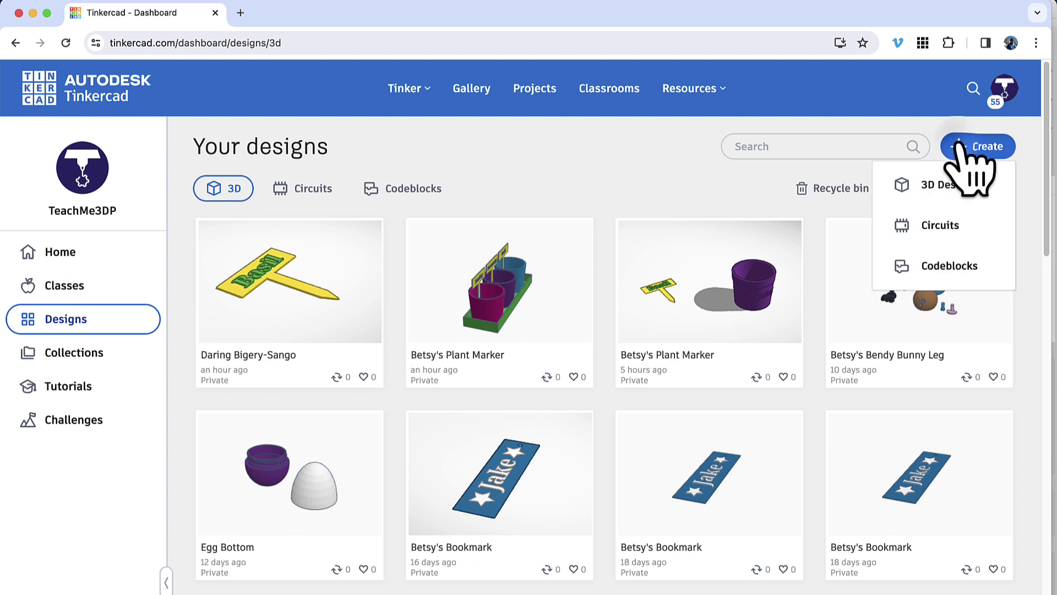
{"action": "left_click", "coordinate": [945, 186]}
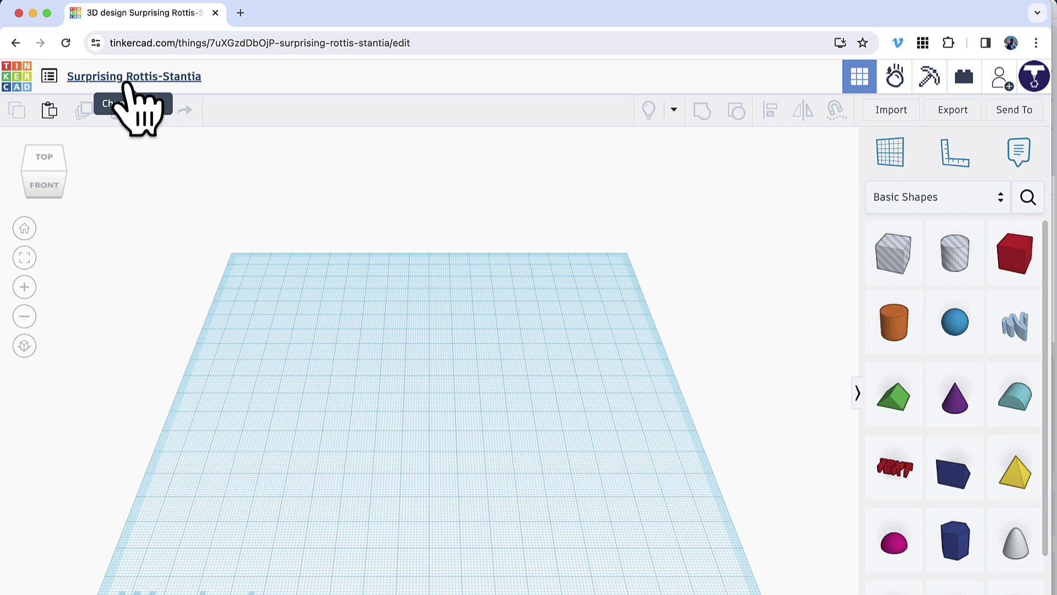
{"action": "left_click", "coordinate": [127, 78]}
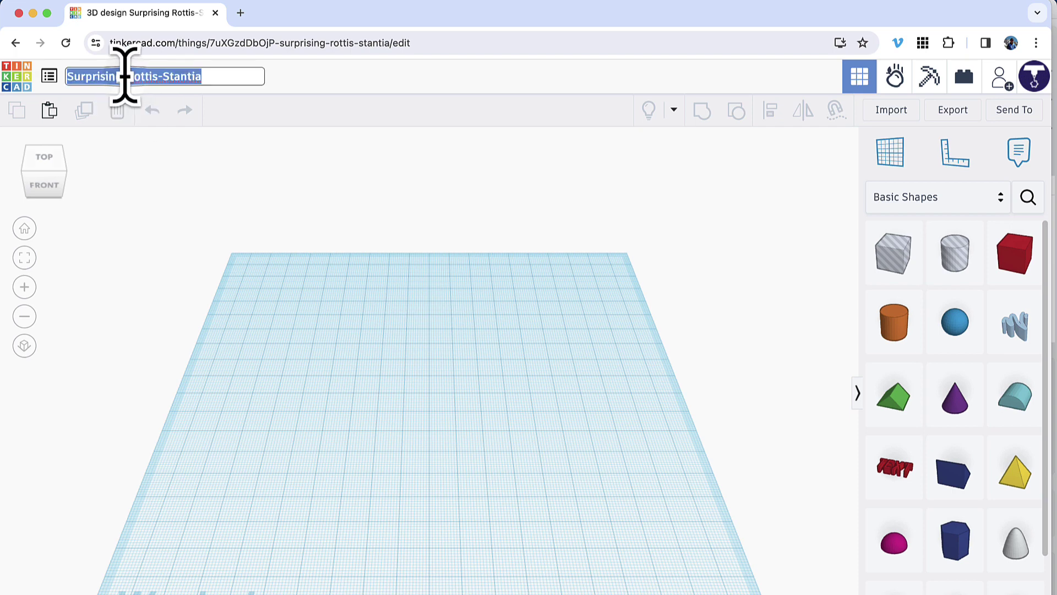
{"action": "type", "text": "Betsy\""}
{"action": "key", "text": "BackSpace"}
{"action": "key", "text": "BackSpace"}
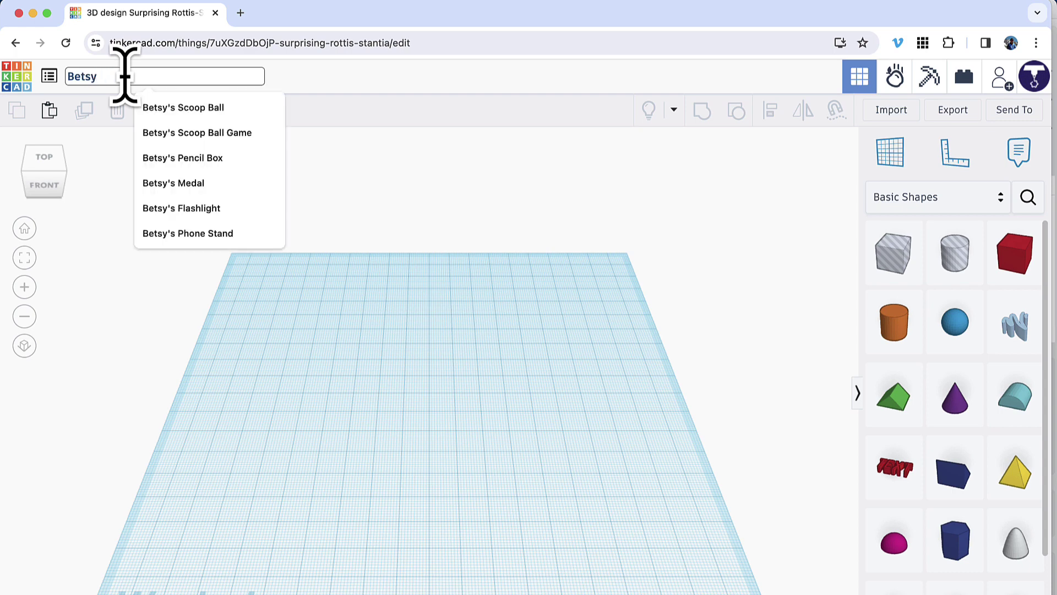
{"action": "type", "text": "'s P"}
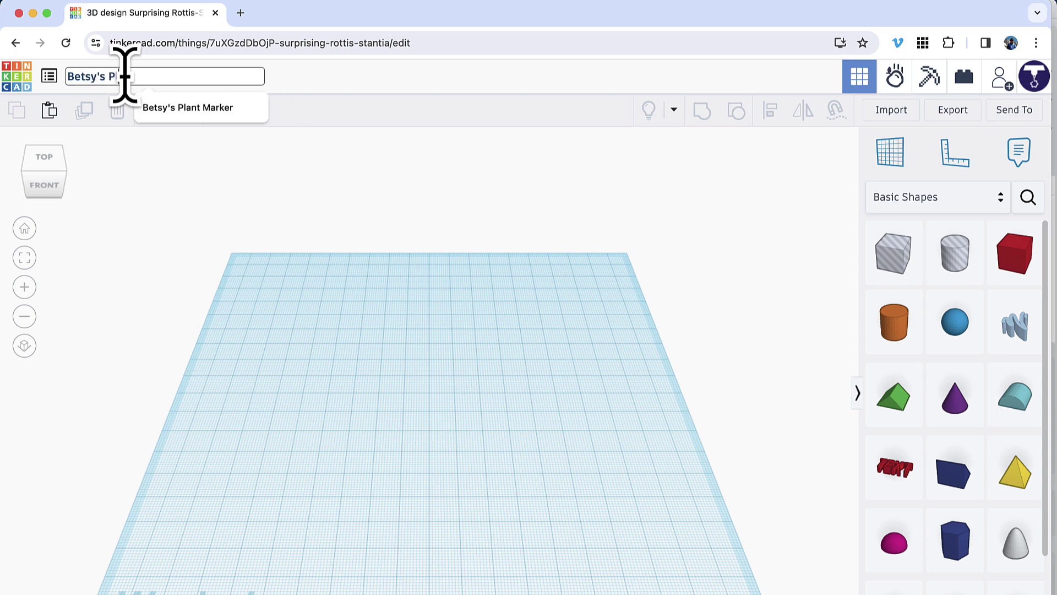
{"action": "type", "text": "lant Marker"}
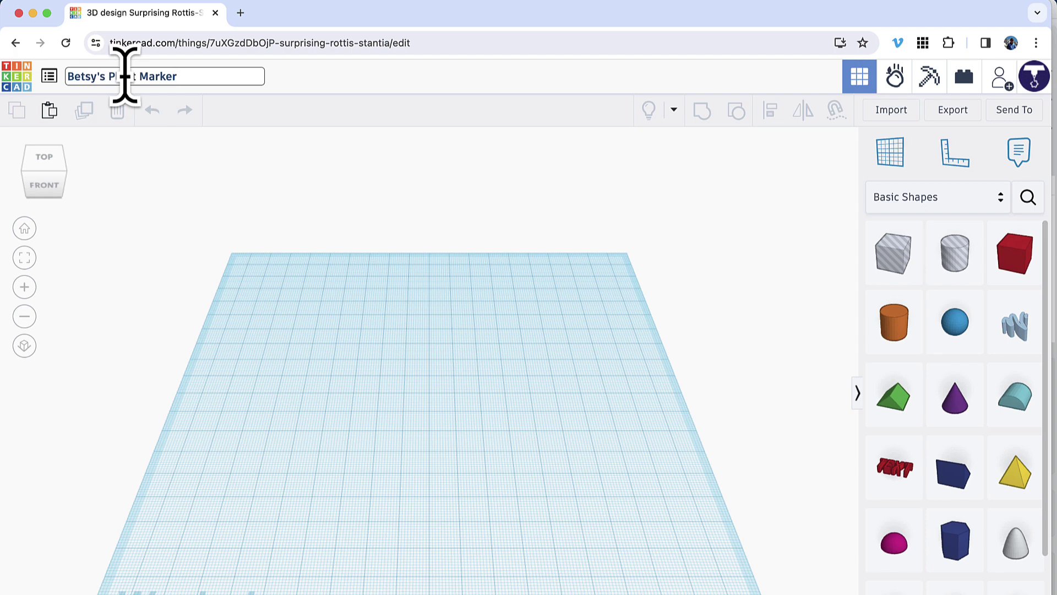
{"action": "key", "text": "Return"}
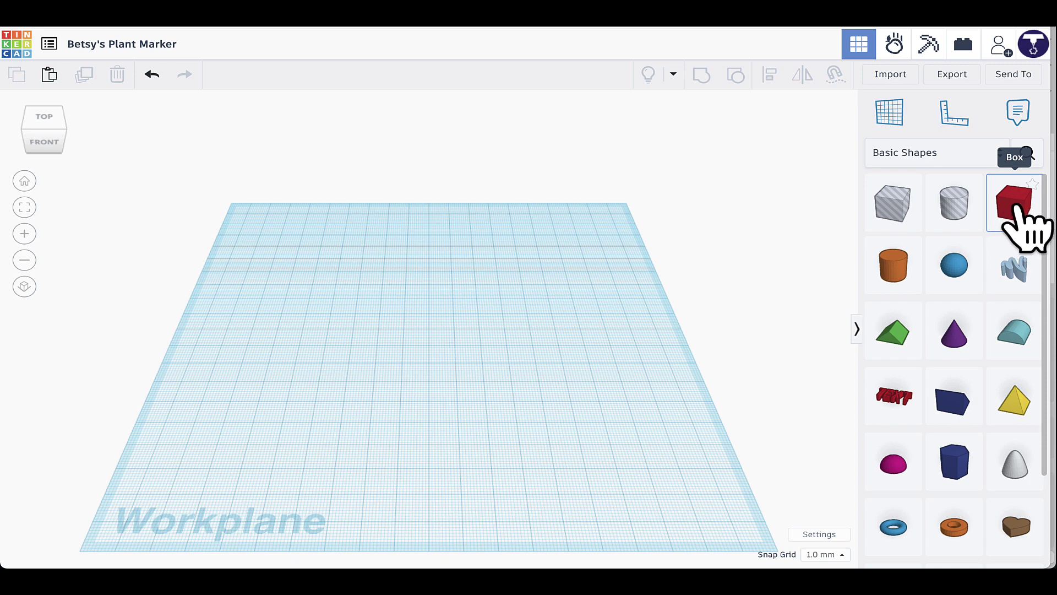
Step: Place a solid box near the back of the workplane and widen it to about three times its depth
{"action": "left_click_drag", "start_coordinate": [1016, 205], "coordinate": [388, 303]}
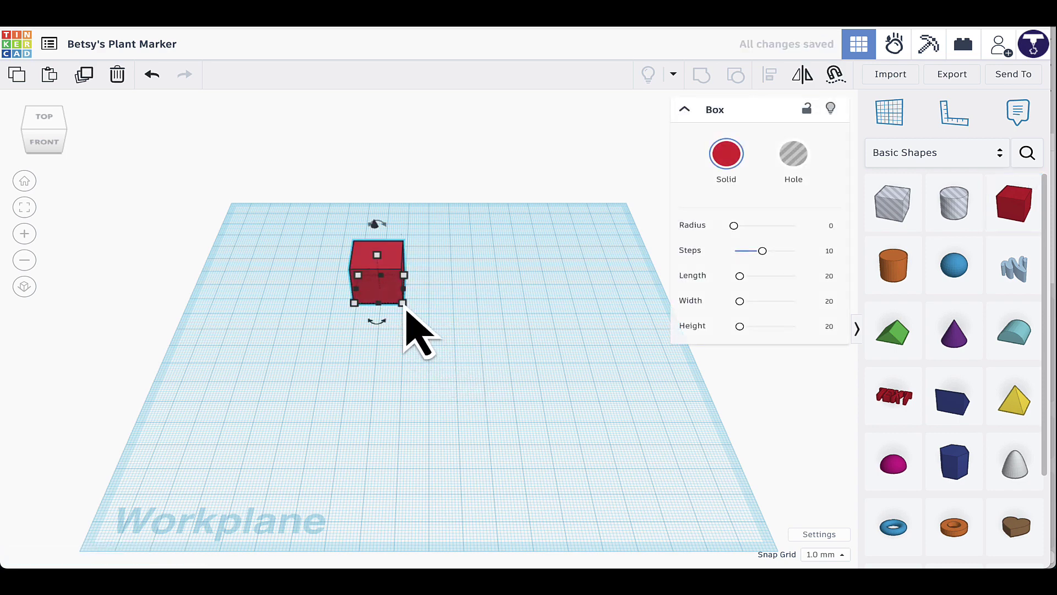
{"action": "mouse_move", "coordinate": [404, 303]}
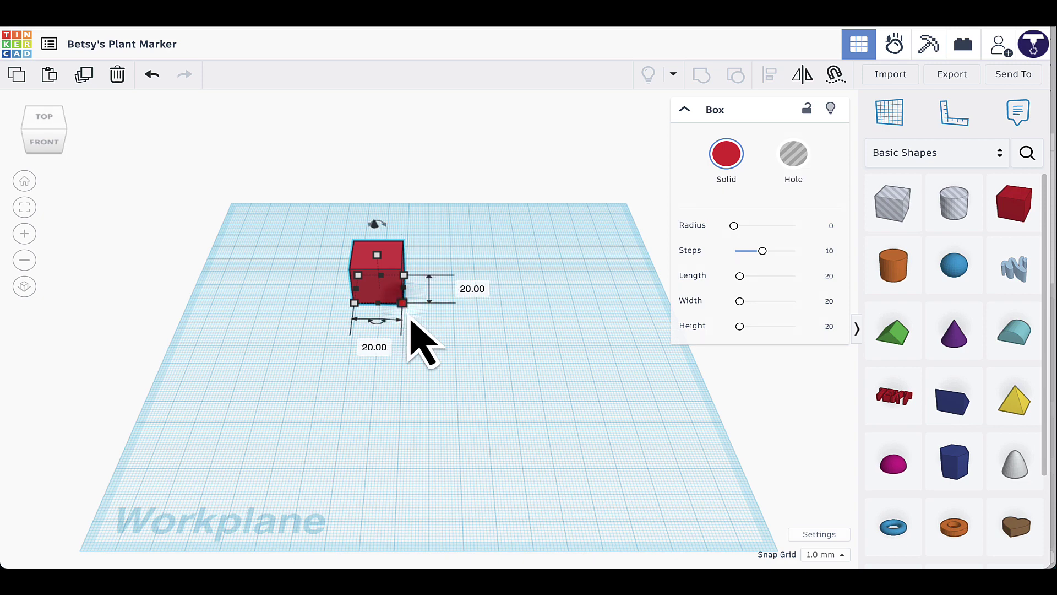
{"action": "left_click", "coordinate": [463, 289]}
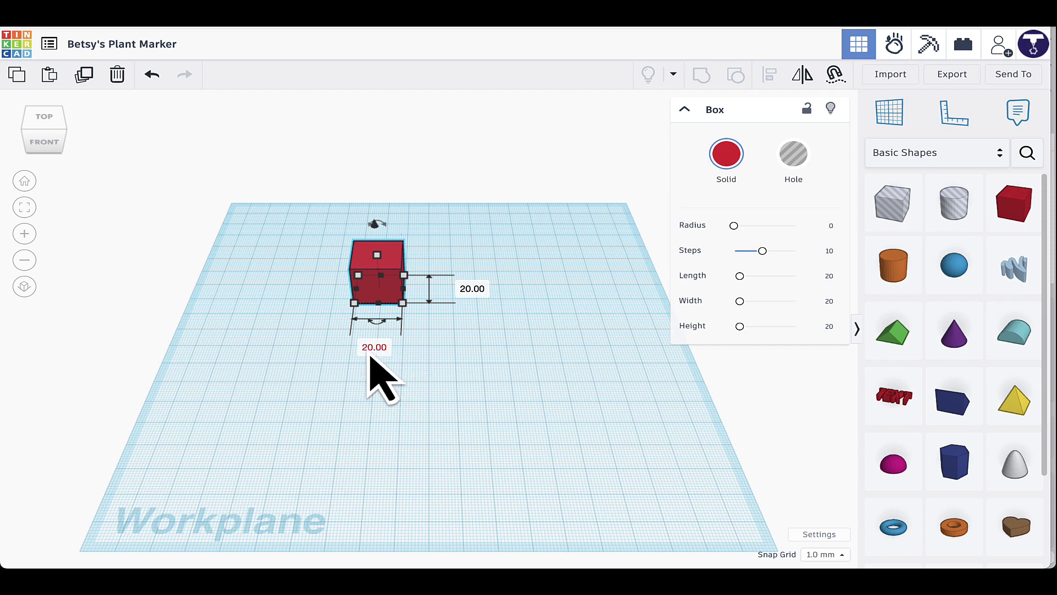
{"action": "left_click", "coordinate": [375, 353]}
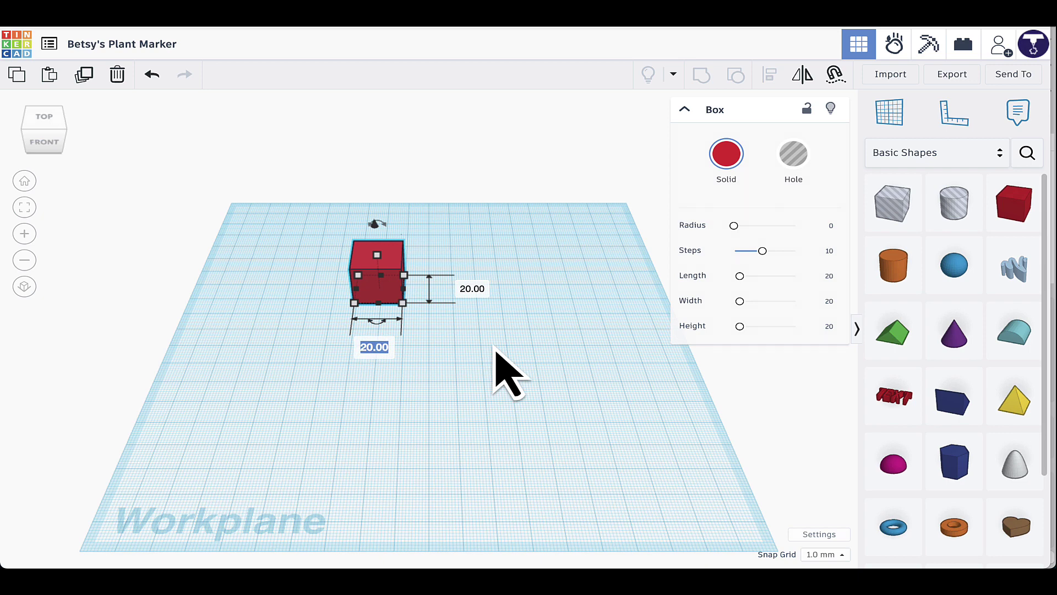
{"action": "key", "text": "Return"}
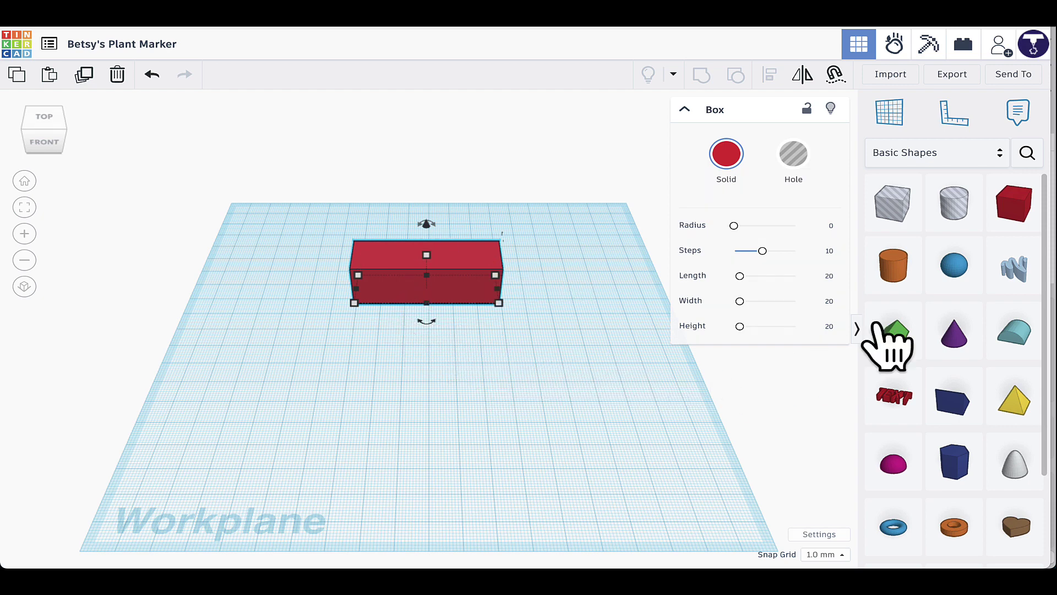
Step: Place a second box against the middle of the wide box's front face and drop it to the workplane
{"action": "left_click", "coordinate": [1019, 212]}
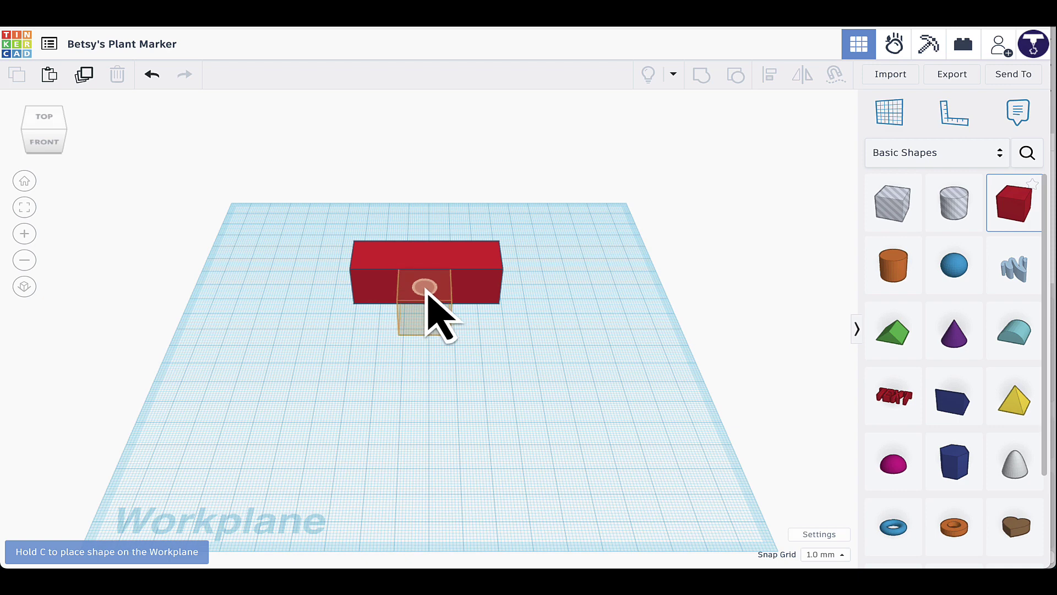
{"action": "left_click", "coordinate": [427, 291]}
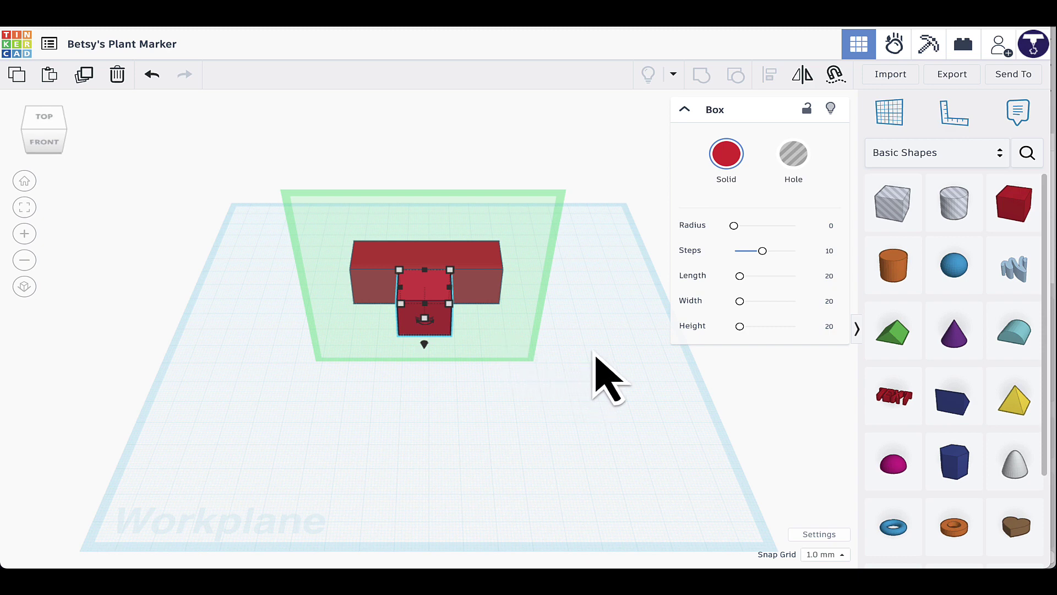
{"action": "left_click", "coordinate": [603, 335]}
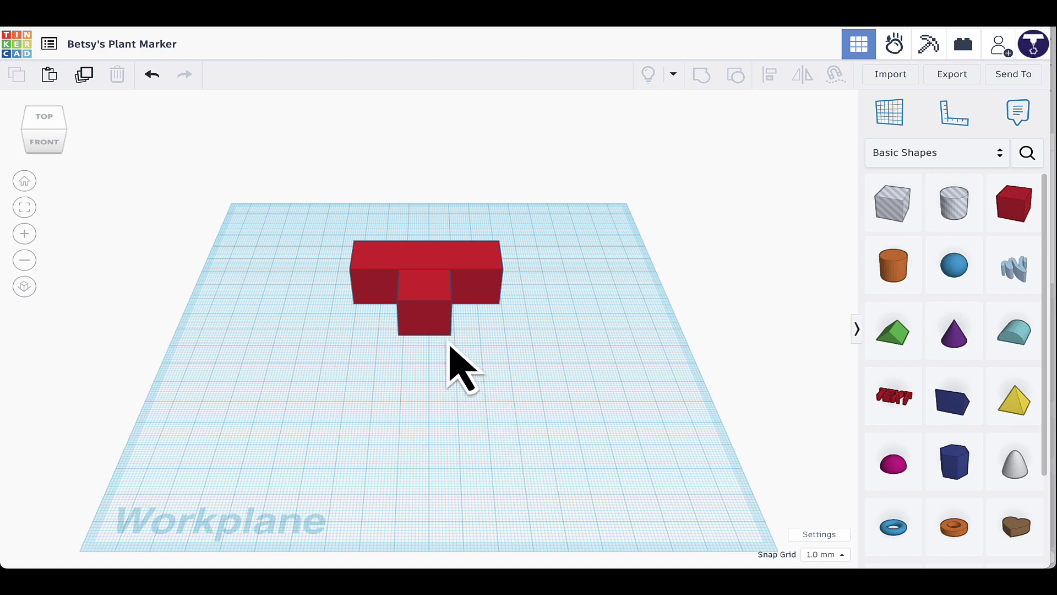
{"action": "left_click", "coordinate": [421, 309]}
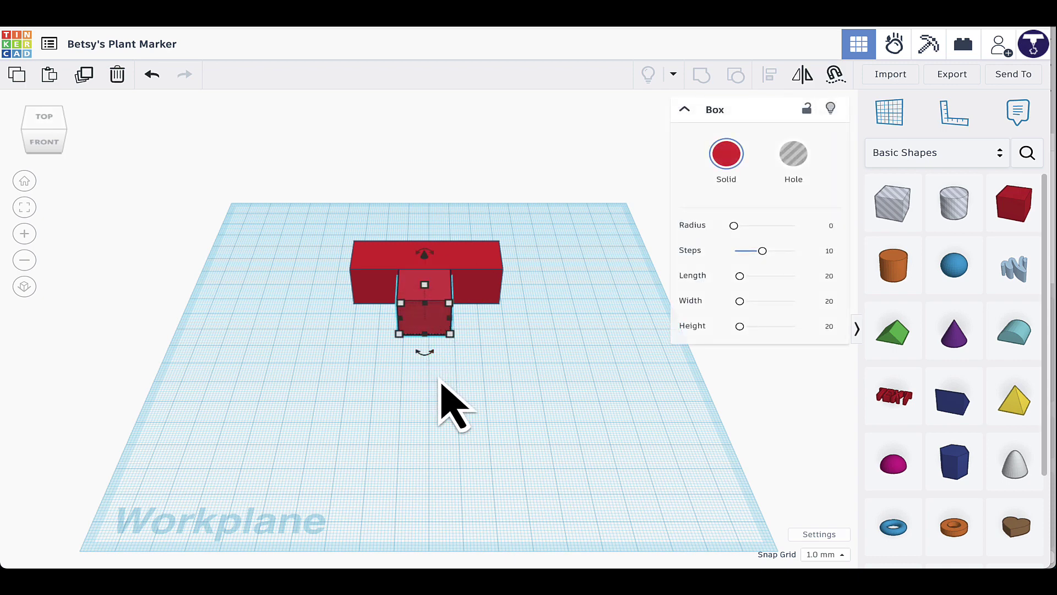
{"action": "key", "text": "d"}
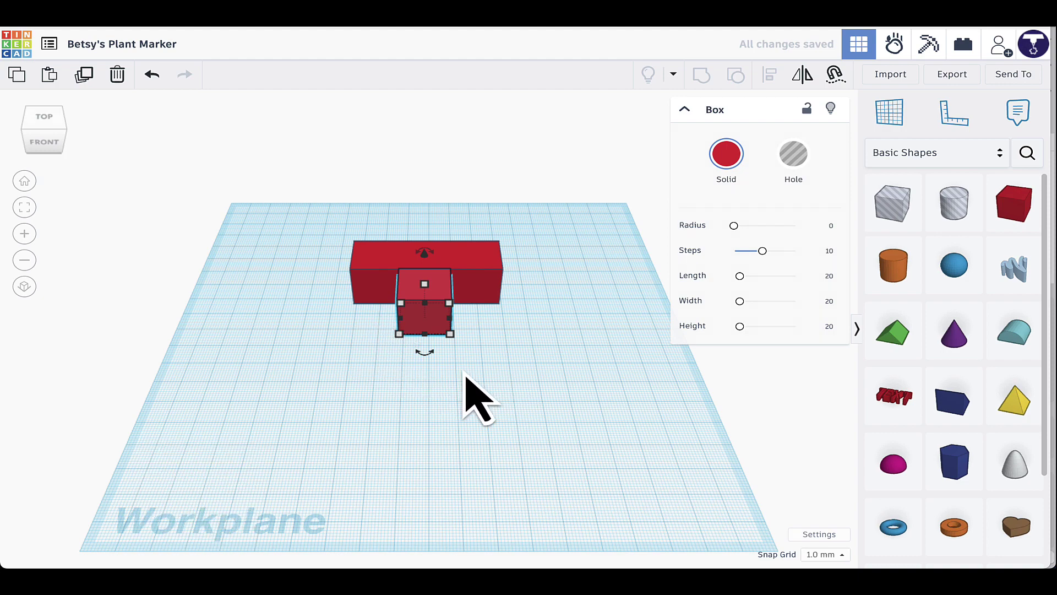
Step: Set the second box's length to 40 mm and its width to 8 mm to form the marker's stem
{"action": "mouse_move", "coordinate": [451, 382]}
{"action": "right_mouse_down"}
{"action": "mouse_move", "coordinate": [481, 385]}
{"action": "mouse_move", "coordinate": [549, 358]}
{"action": "mouse_move", "coordinate": [448, 380]}
{"action": "right_mouse_up"}
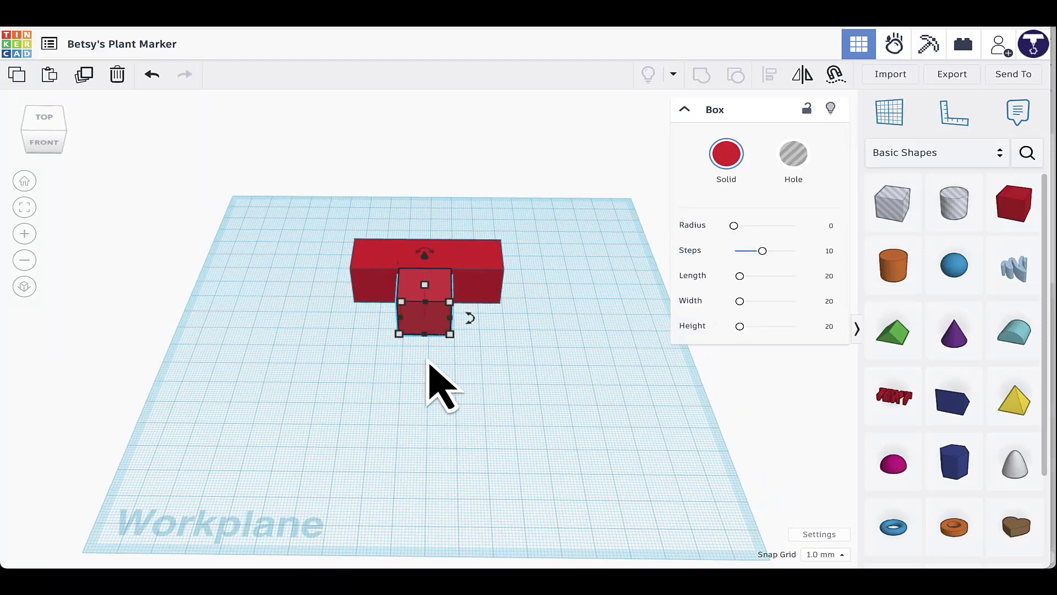
{"action": "right_click_drag", "start_coordinate": [423, 363], "coordinate": [437, 383]}
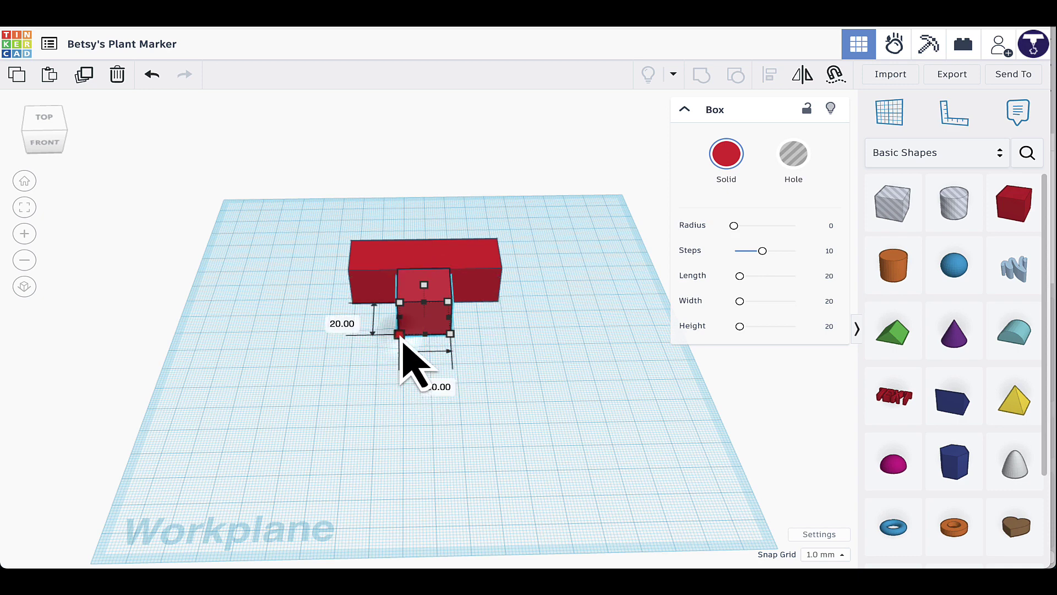
{"action": "left_click", "coordinate": [330, 320]}
{"action": "left_click", "coordinate": [324, 319]}
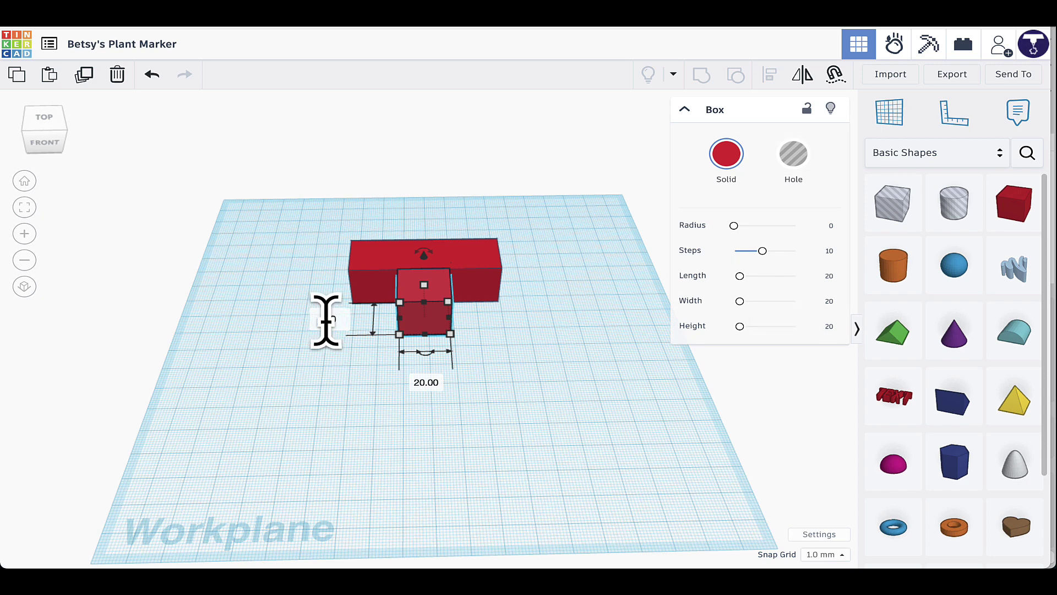
{"action": "type", "text": "40"}
{"action": "key", "text": "Return"}
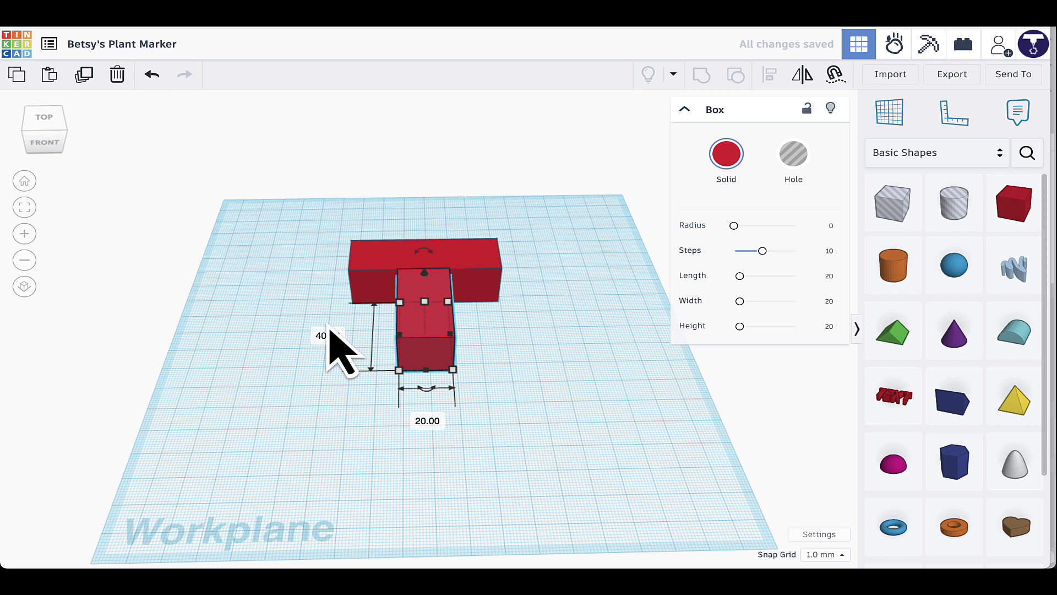
{"action": "left_click", "coordinate": [428, 428]}
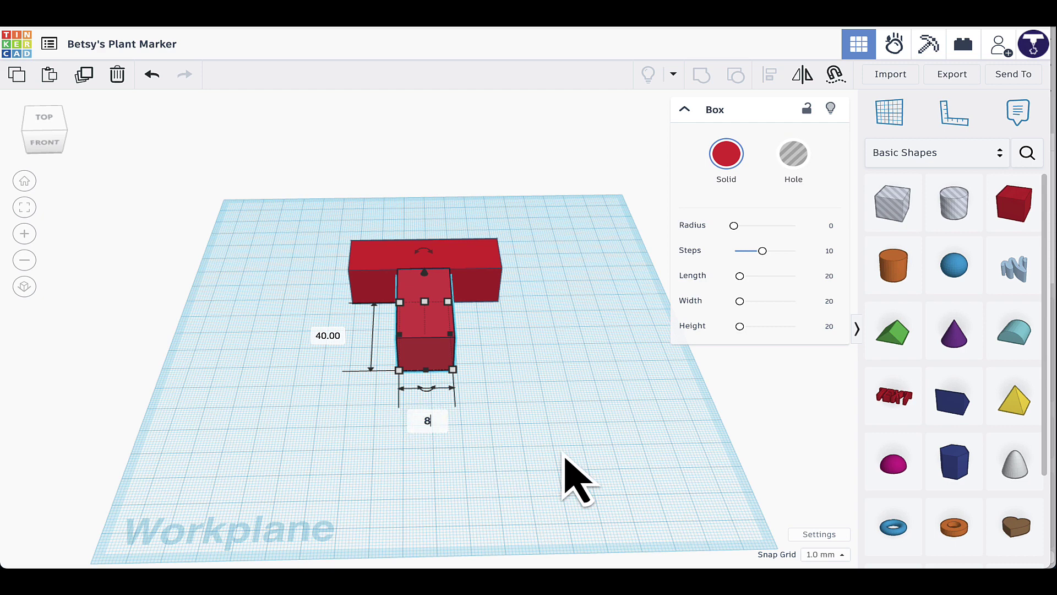
{"action": "key", "text": "Return"}
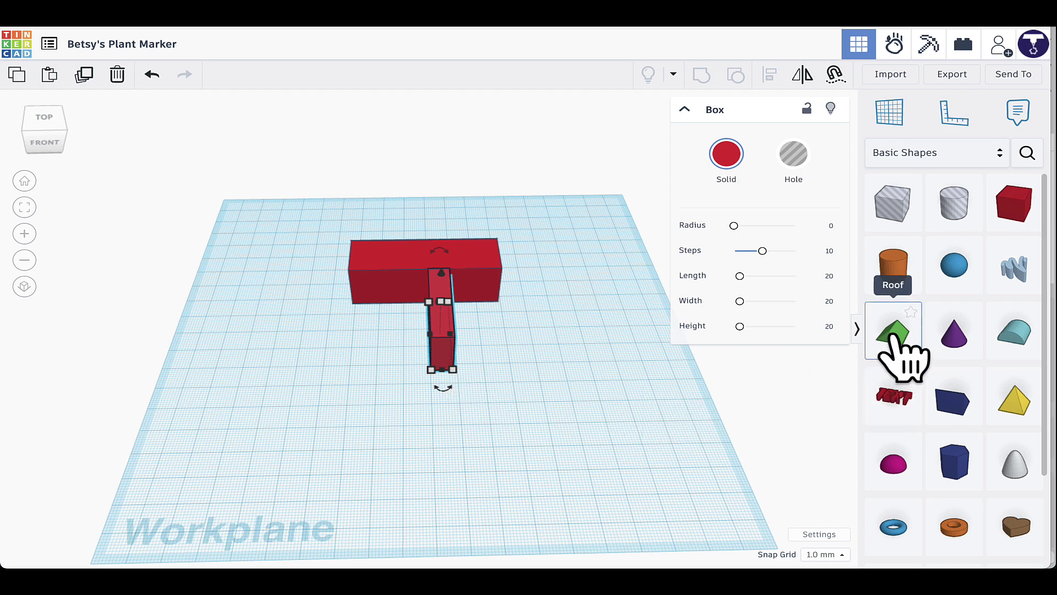
Step: Place a roof shape pointing outward on the stem's front end face and drop it to the workplane
{"action": "left_click_drag", "start_coordinate": [898, 352], "coordinate": [444, 350]}
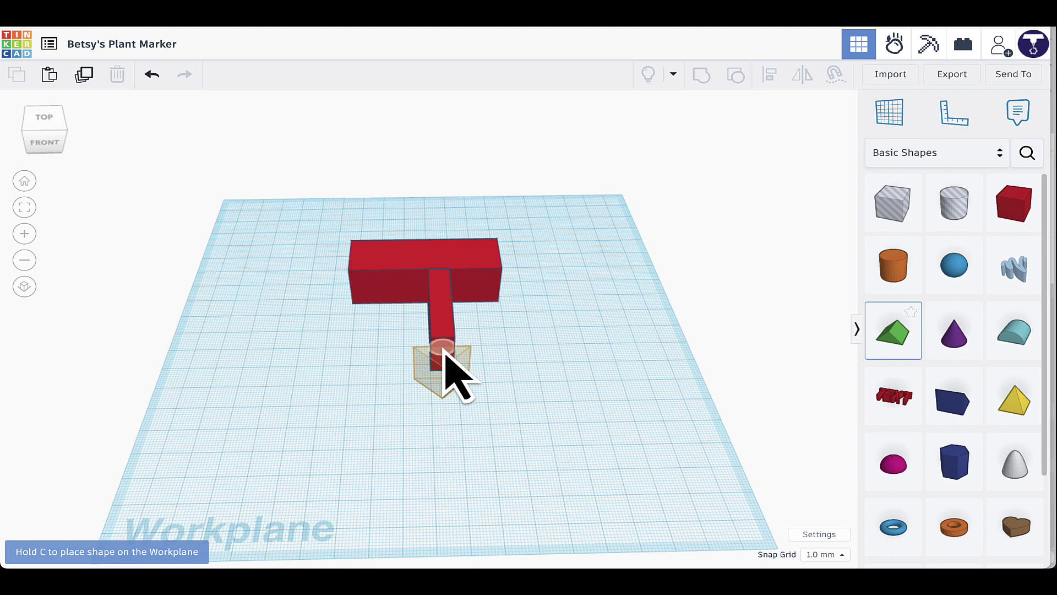
{"action": "left_click_drag", "start_coordinate": [444, 353], "coordinate": [444, 354]}
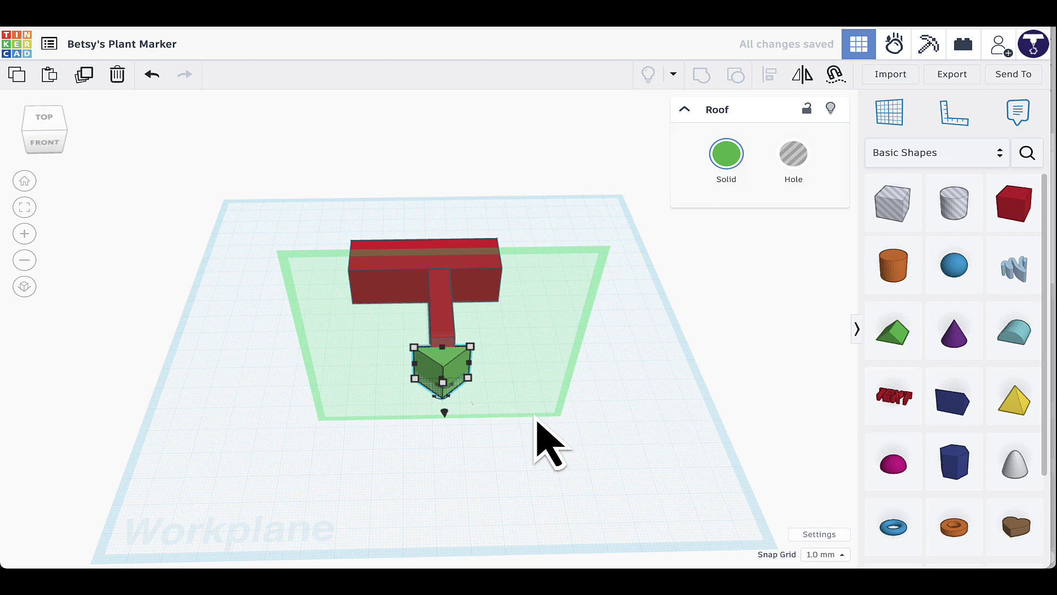
{"action": "left_click", "coordinate": [631, 365]}
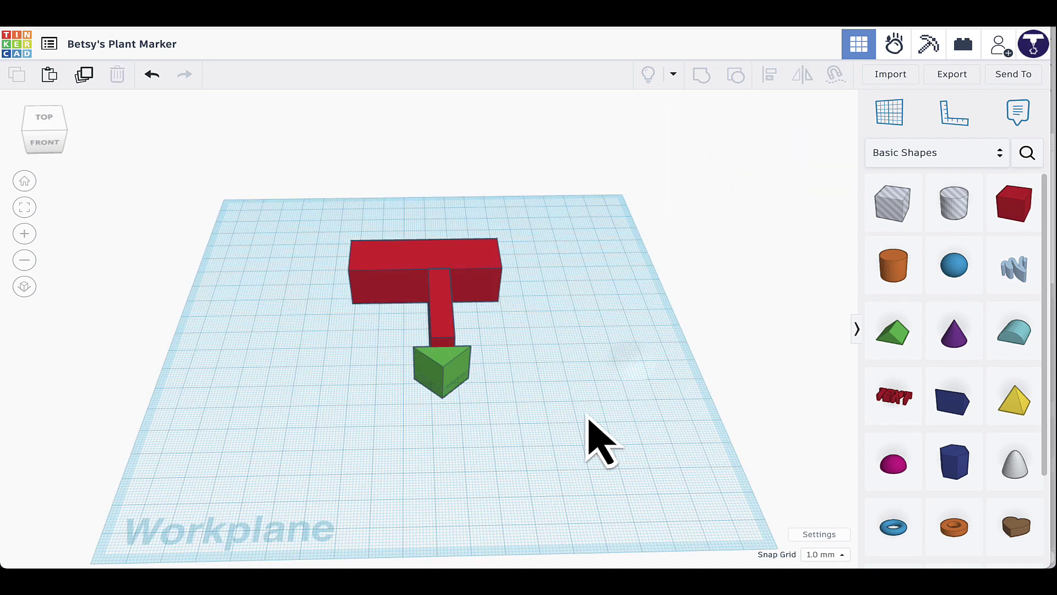
{"action": "left_click", "coordinate": [447, 377]}
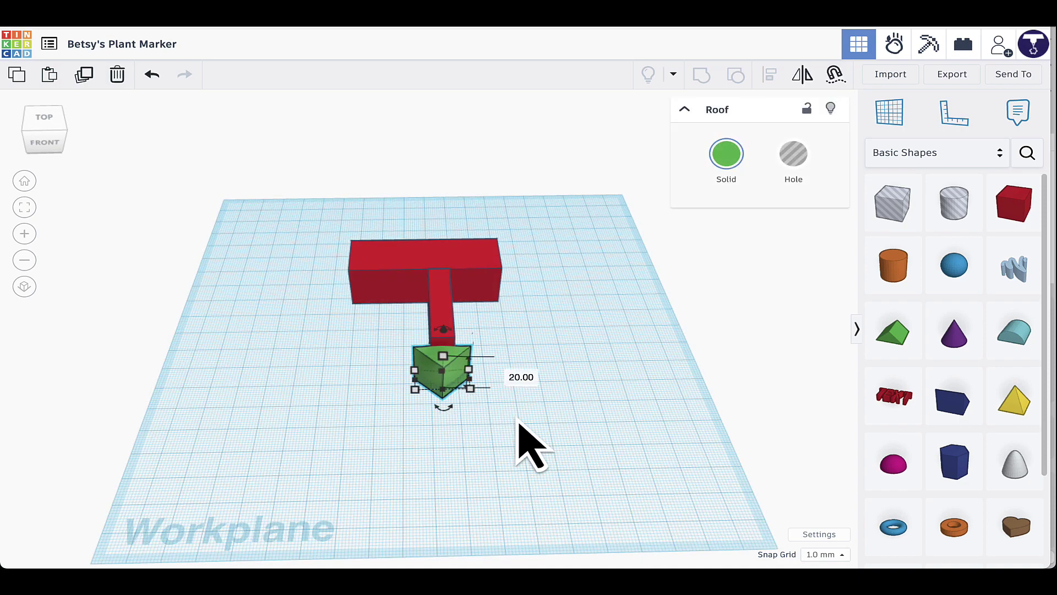
{"action": "key", "text": "d"}
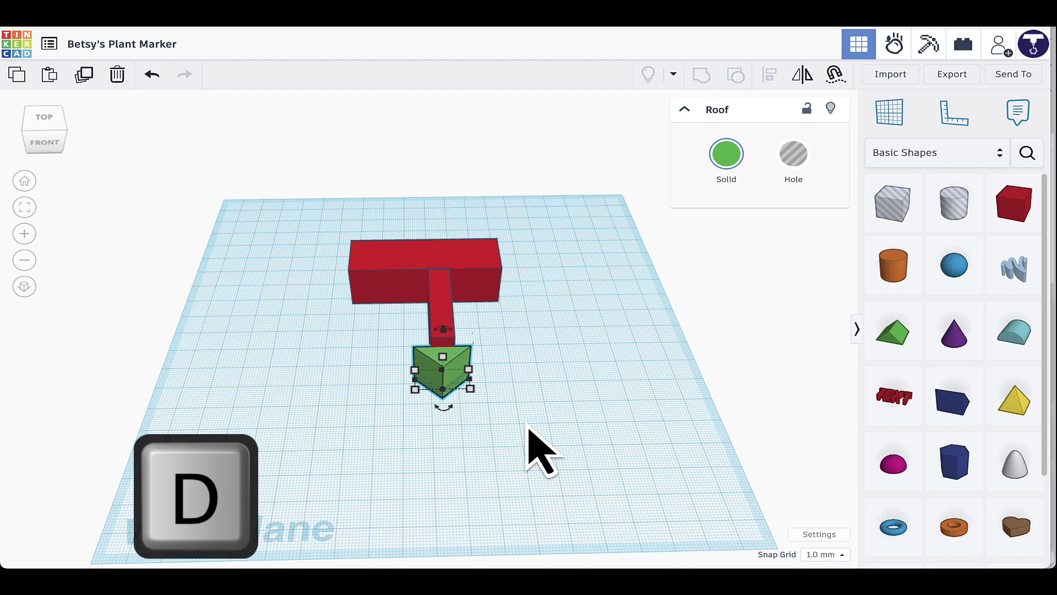
{"action": "key", "text": "d"}
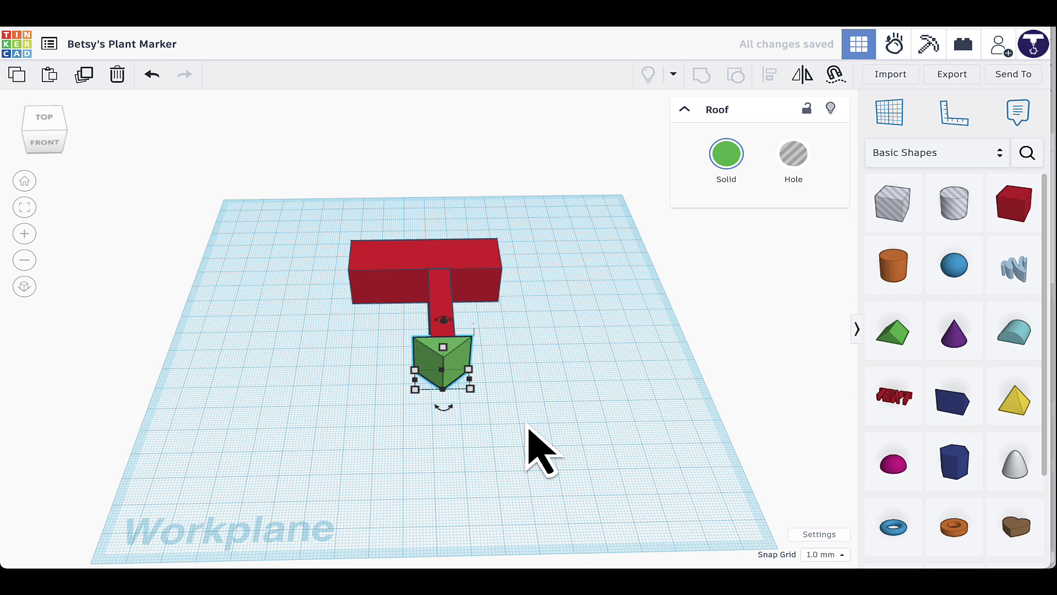
Step: Narrow the roof tip to about 8 mm to match the stem's width
{"action": "mouse_move", "coordinate": [460, 389]}
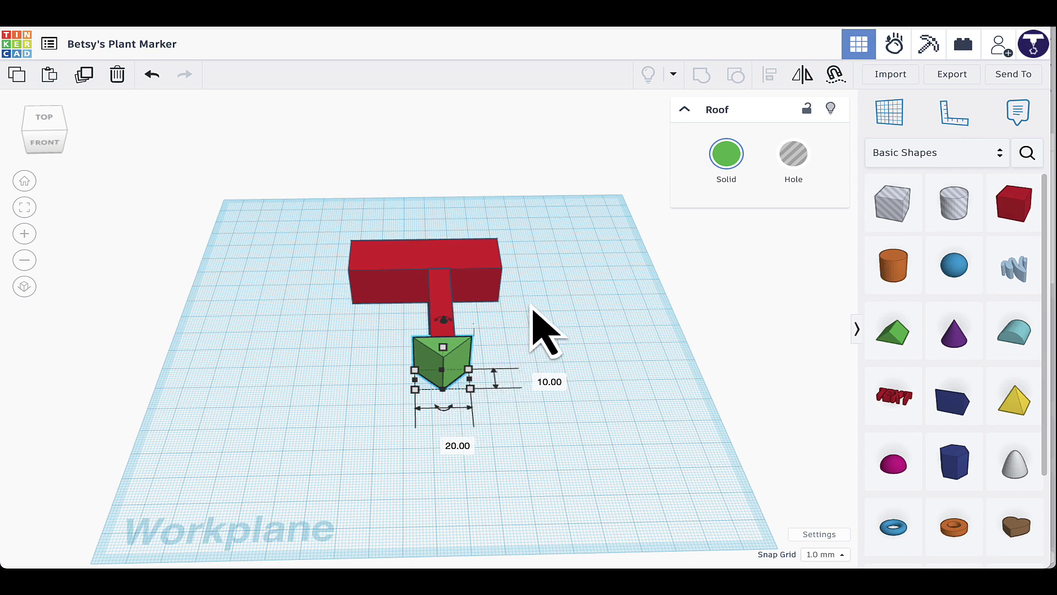
{"action": "scroll", "coordinate": [532, 278], "scroll_direction": "up", "scroll_amount": 1}
{"action": "right_click_drag", "start_coordinate": [532, 277], "coordinate": [529, 302]}
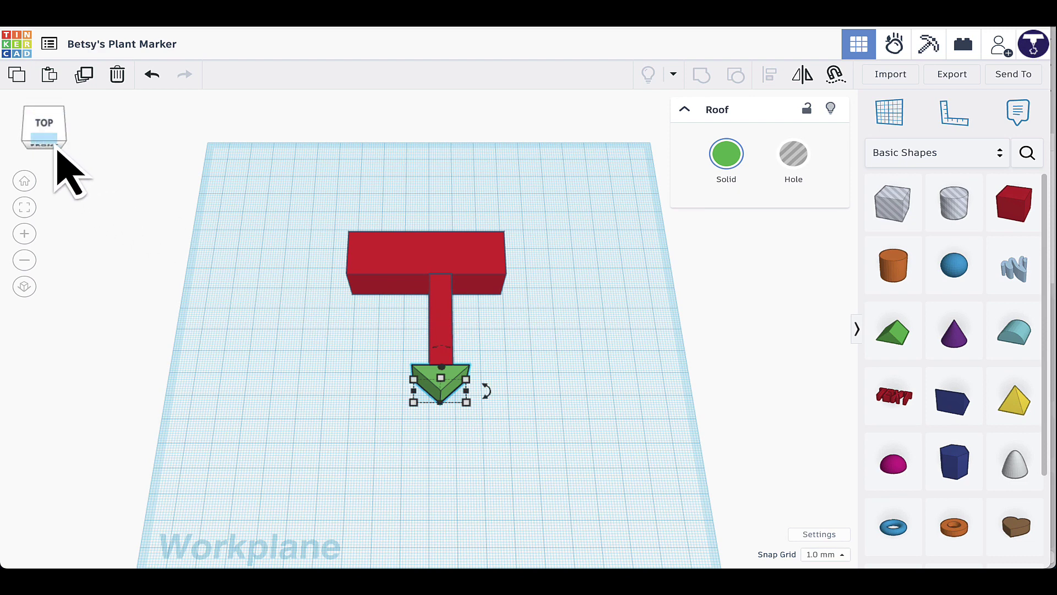
{"action": "mouse_move", "coordinate": [307, 303]}
{"action": "right_mouse_down"}
{"action": "mouse_move", "coordinate": [307, 283]}
{"action": "mouse_move", "coordinate": [309, 300]}
{"action": "right_mouse_up"}
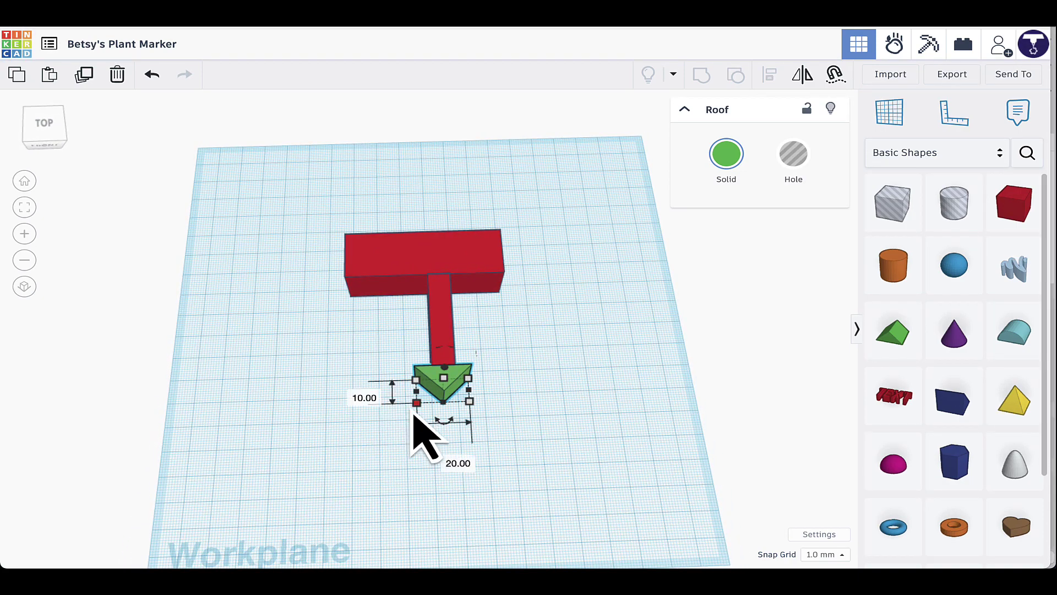
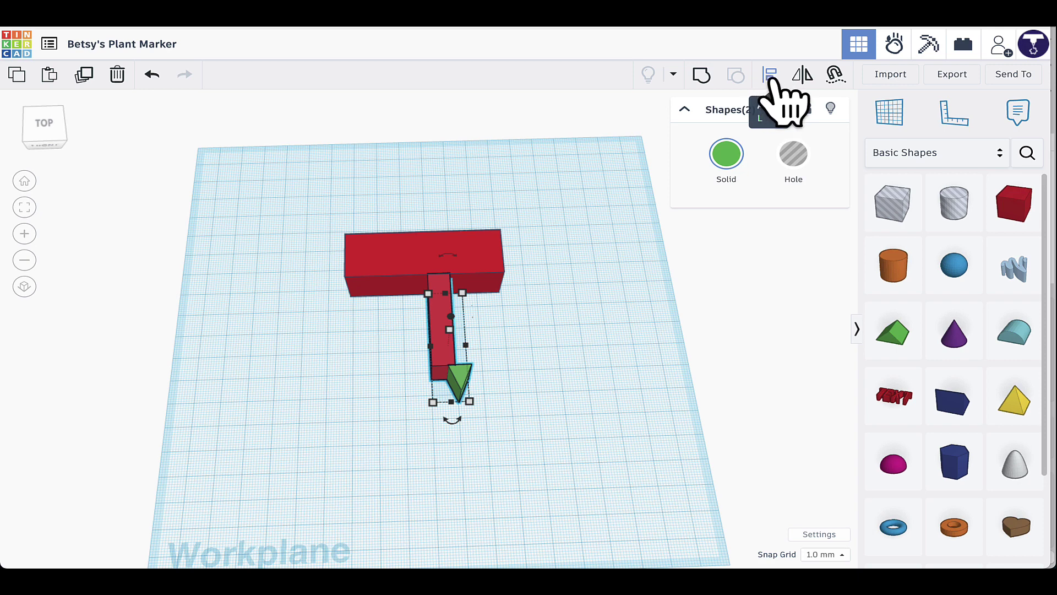
Step: Align the roof tip and the stem on their shared centre line across the width and group them into one shape
{"action": "left_click", "coordinate": [770, 75]}
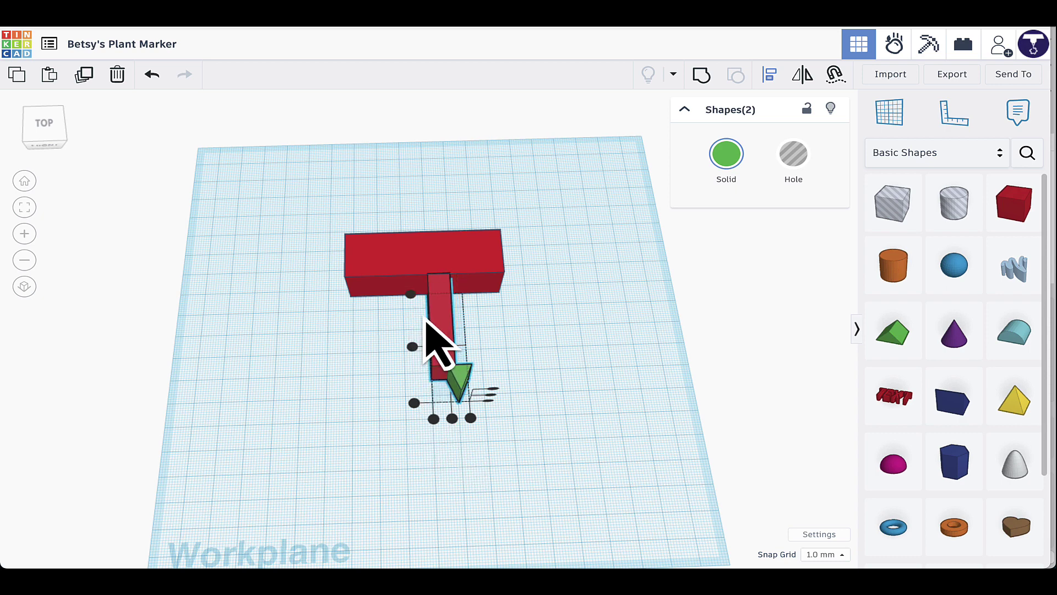
{"action": "left_click", "coordinate": [454, 430]}
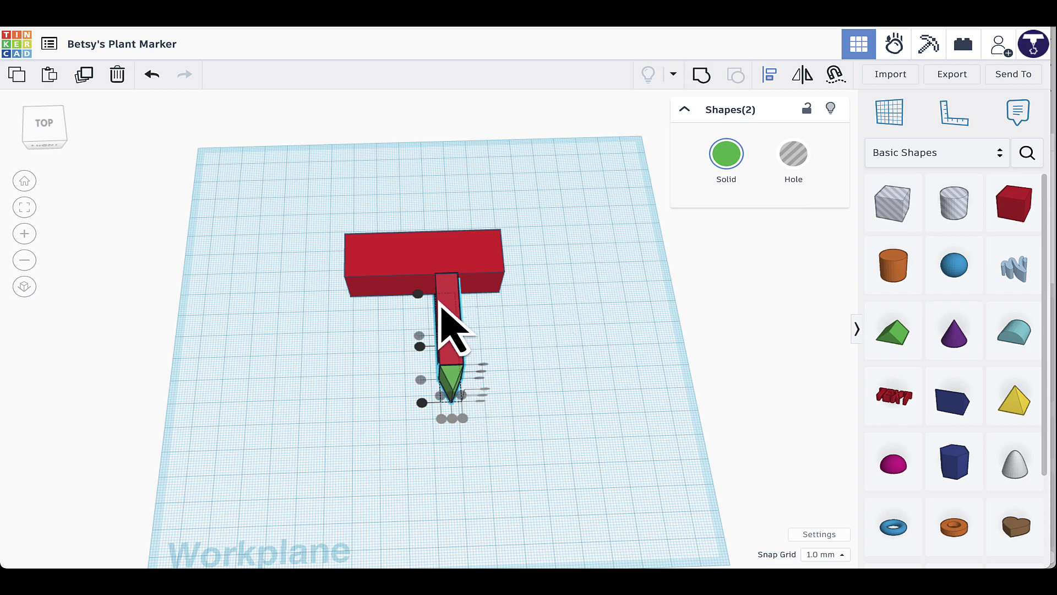
{"action": "left_click", "coordinate": [701, 75]}
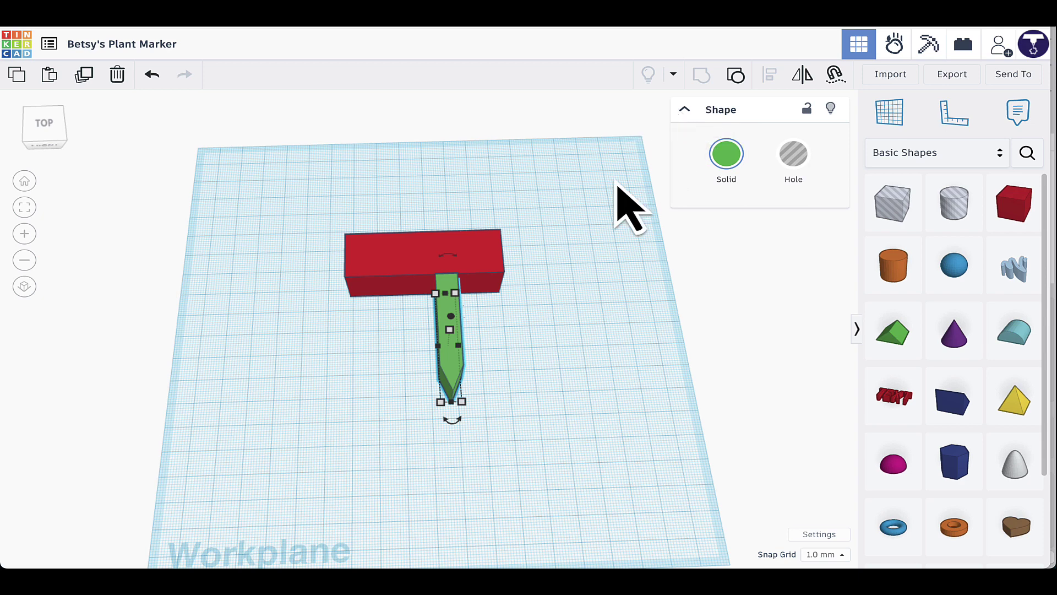
Step: Centre the pointed stem across the width of the wide sign box and group the two into a single marker shape
{"action": "mouse_move", "coordinate": [463, 335]}
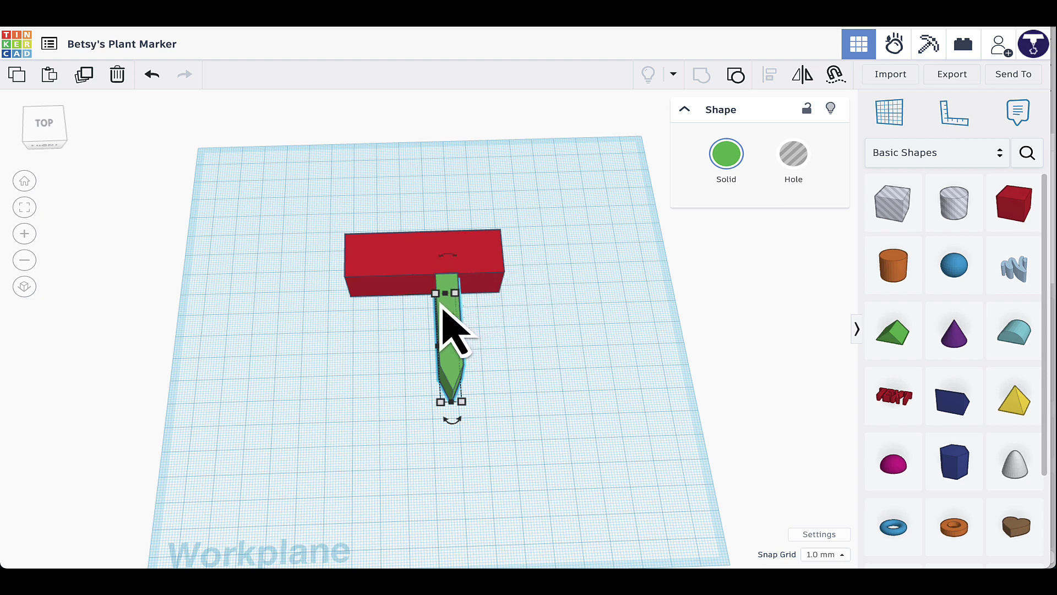
{"action": "key", "text": "shift"}
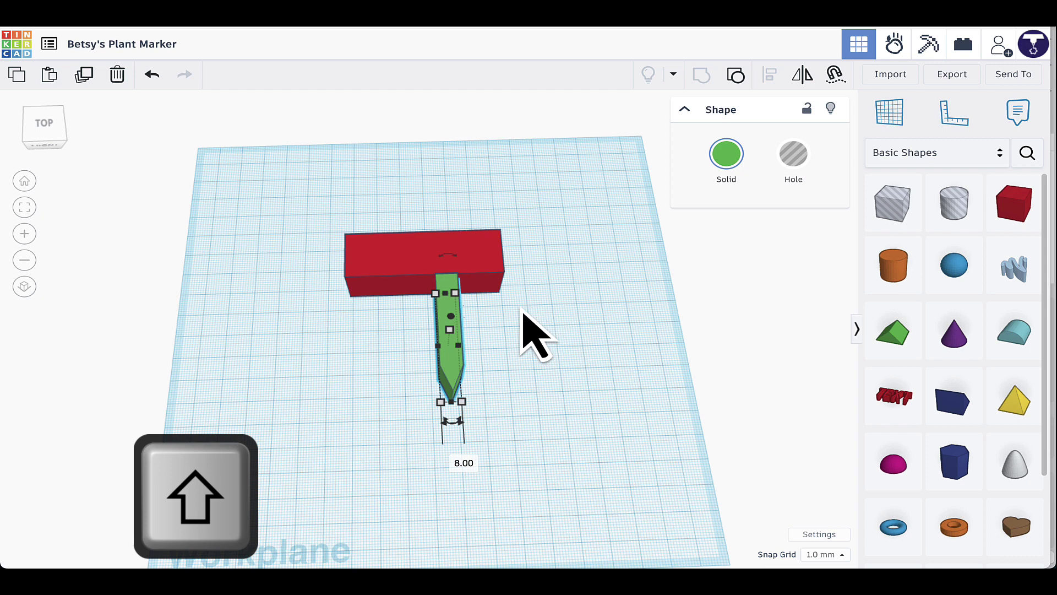
{"action": "left_click", "coordinate": [380, 264], "text": "shift"}
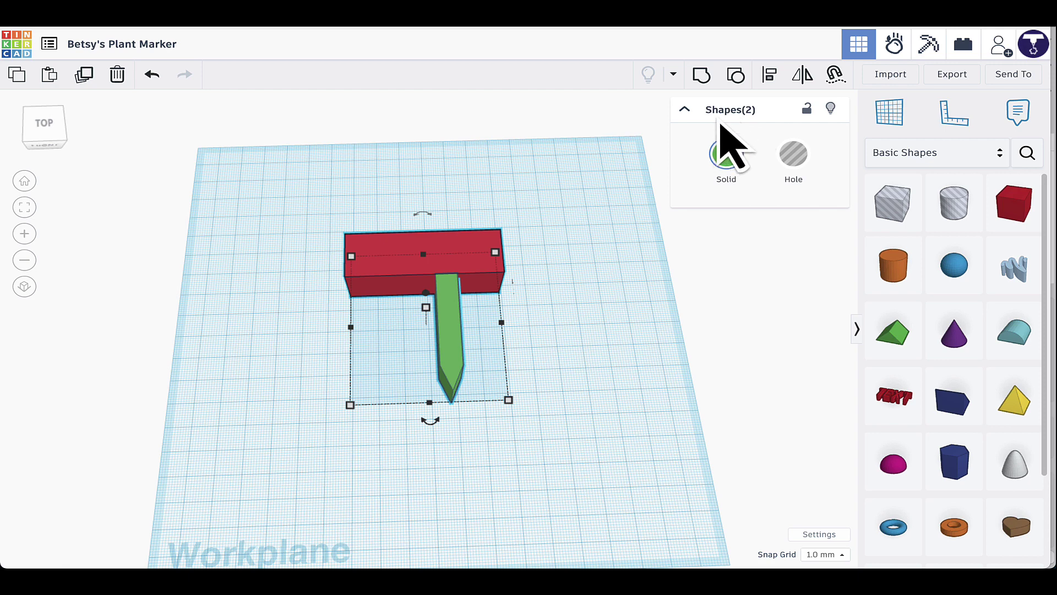
{"action": "left_click", "coordinate": [769, 75]}
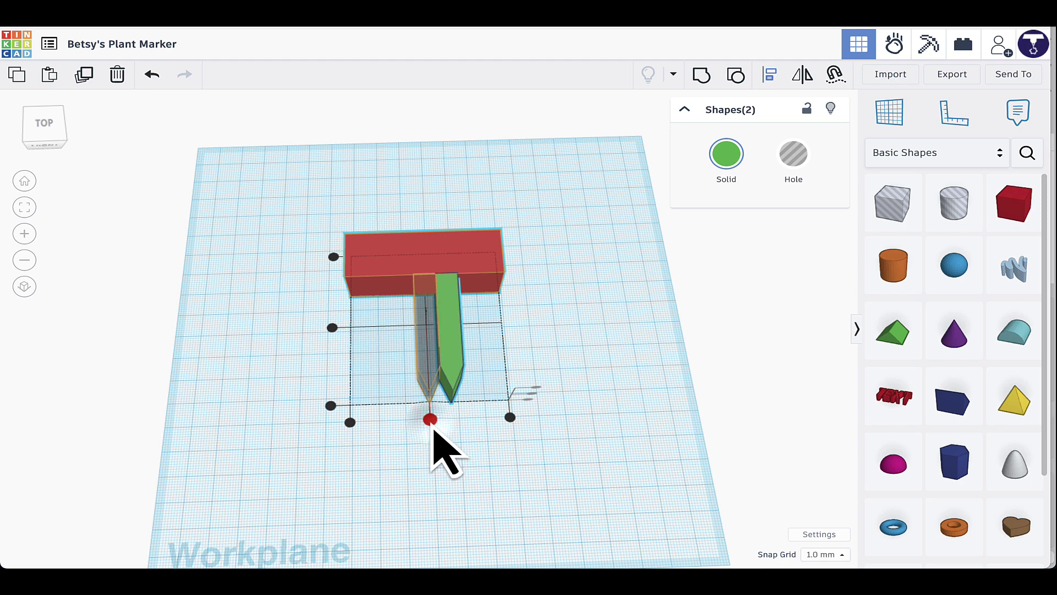
{"action": "left_click", "coordinate": [430, 420]}
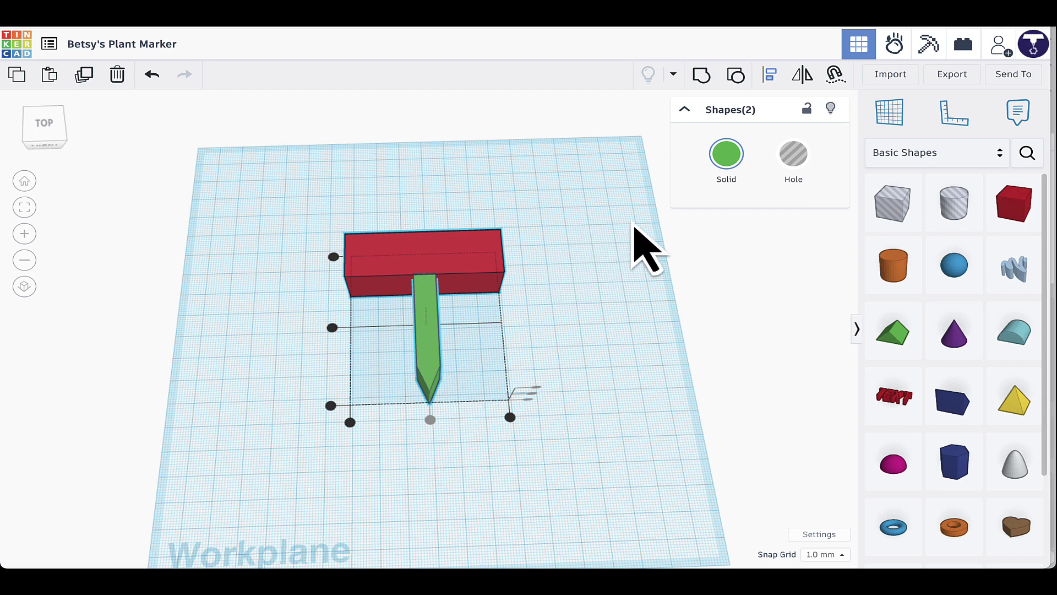
{"action": "left_click", "coordinate": [702, 79]}
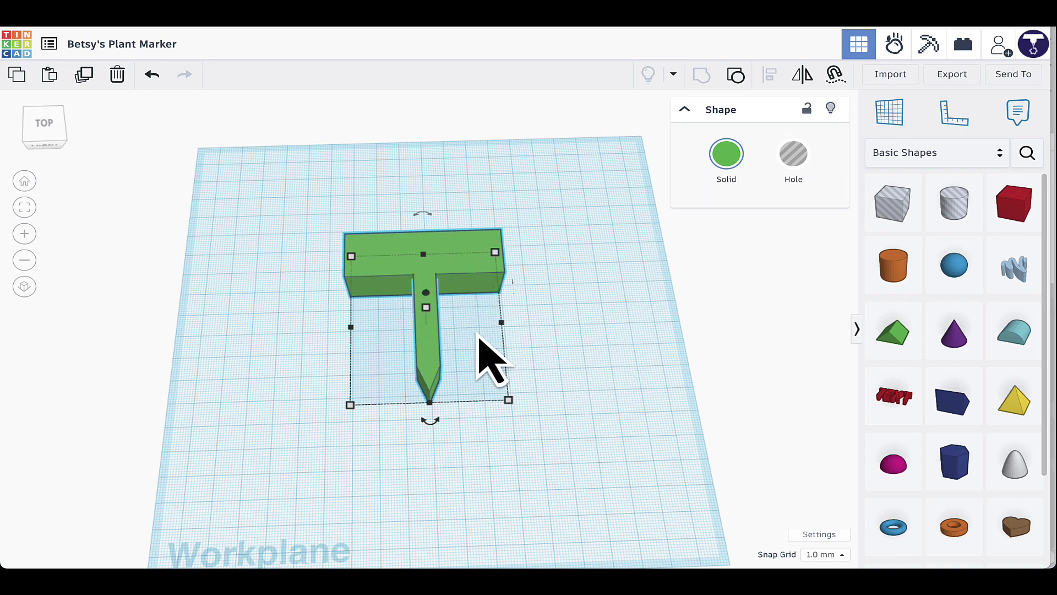
Step: Set the grouped marker's height to 1 mm
{"action": "right_click_drag", "start_coordinate": [484, 453], "coordinate": [455, 397]}
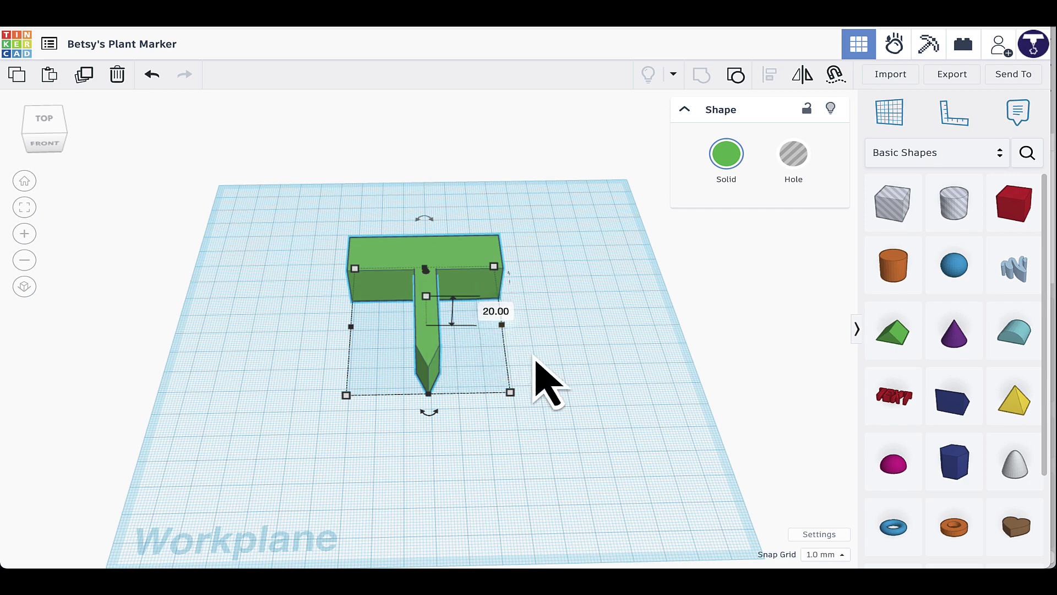
{"action": "left_click", "coordinate": [489, 311]}
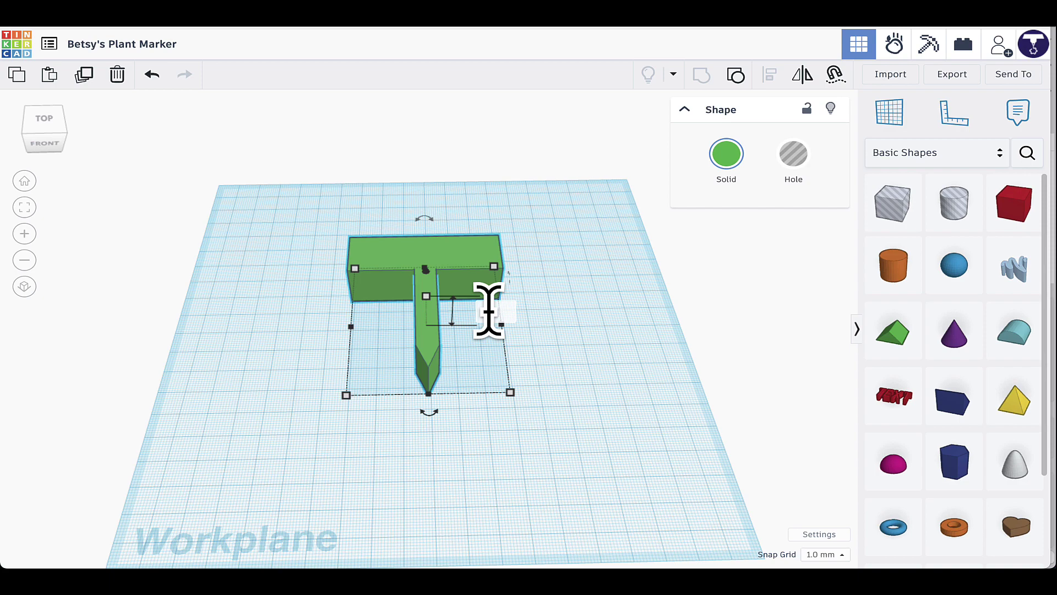
{"action": "type", "text": "1"}
{"action": "key", "text": "Return"}
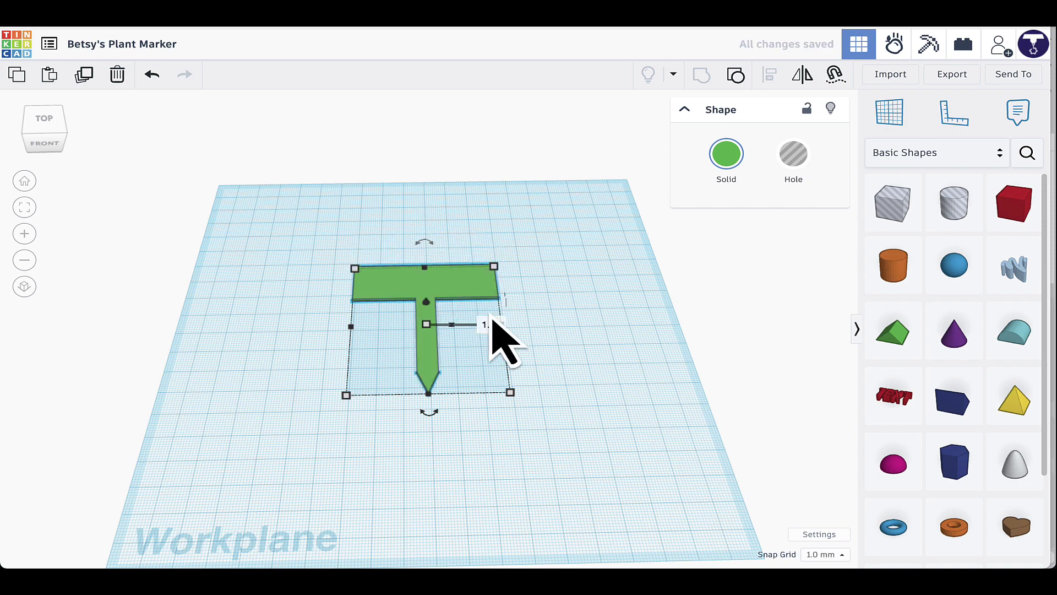
Step: Place a text shape on the sign's top face and change its wording to "Basil"
{"action": "mouse_move", "coordinate": [364, 432]}
{"action": "right_mouse_down"}
{"action": "mouse_move", "coordinate": [338, 444]}
{"action": "mouse_move", "coordinate": [413, 377]}
{"action": "mouse_move", "coordinate": [410, 331]}
{"action": "mouse_move", "coordinate": [401, 378]}
{"action": "mouse_move", "coordinate": [365, 425]}
{"action": "mouse_move", "coordinate": [324, 427]}
{"action": "mouse_move", "coordinate": [349, 427]}
{"action": "right_mouse_up"}
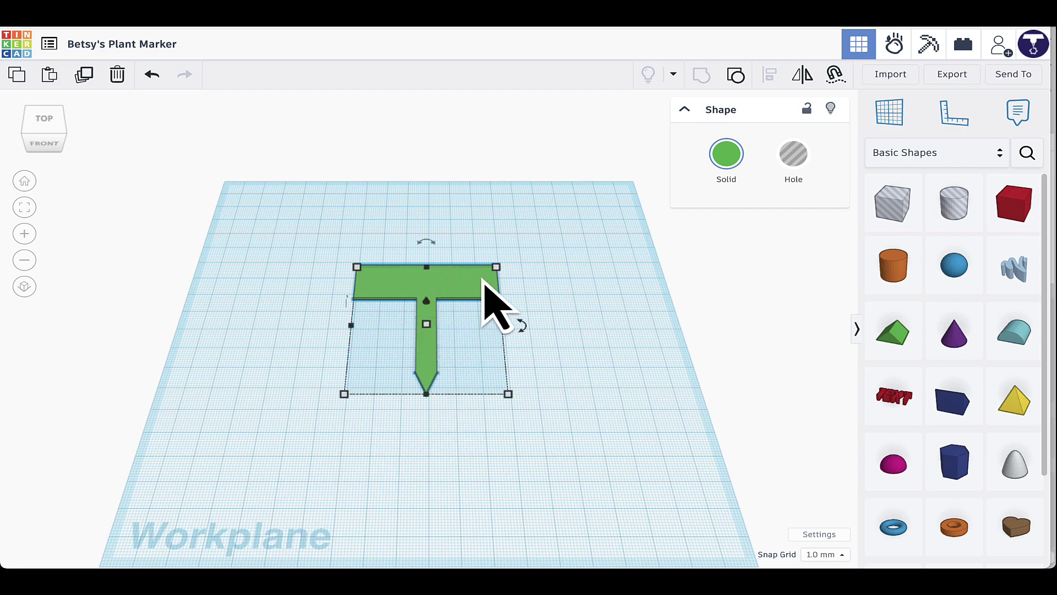
{"action": "scroll", "coordinate": [433, 288], "scroll_direction": "up", "scroll_amount": 1}
{"action": "scroll", "coordinate": [433, 289], "scroll_direction": "up", "scroll_amount": 1}
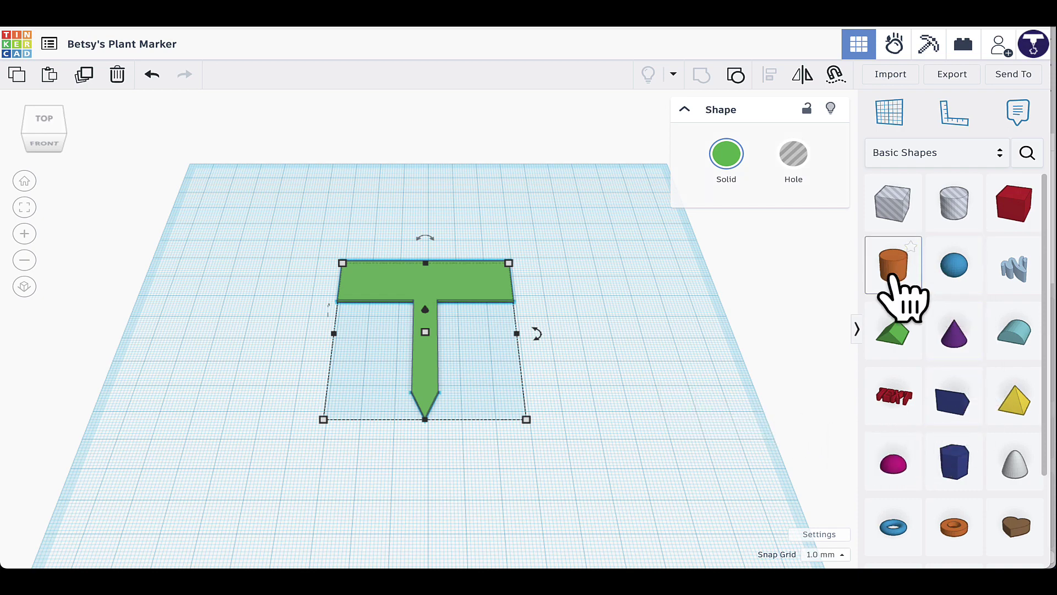
{"action": "left_click", "coordinate": [892, 401]}
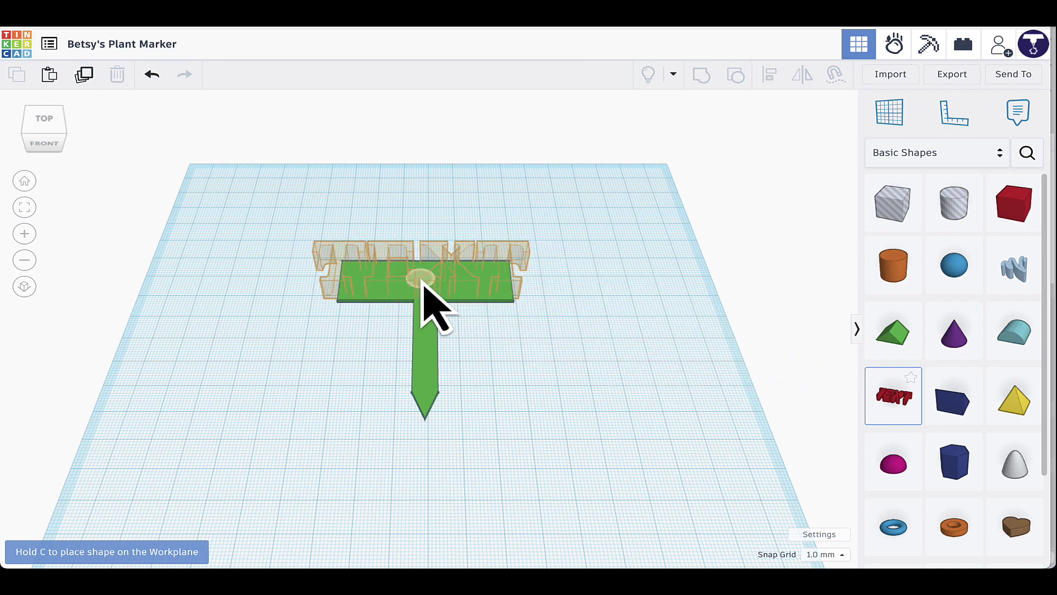
{"action": "left_click", "coordinate": [421, 279]}
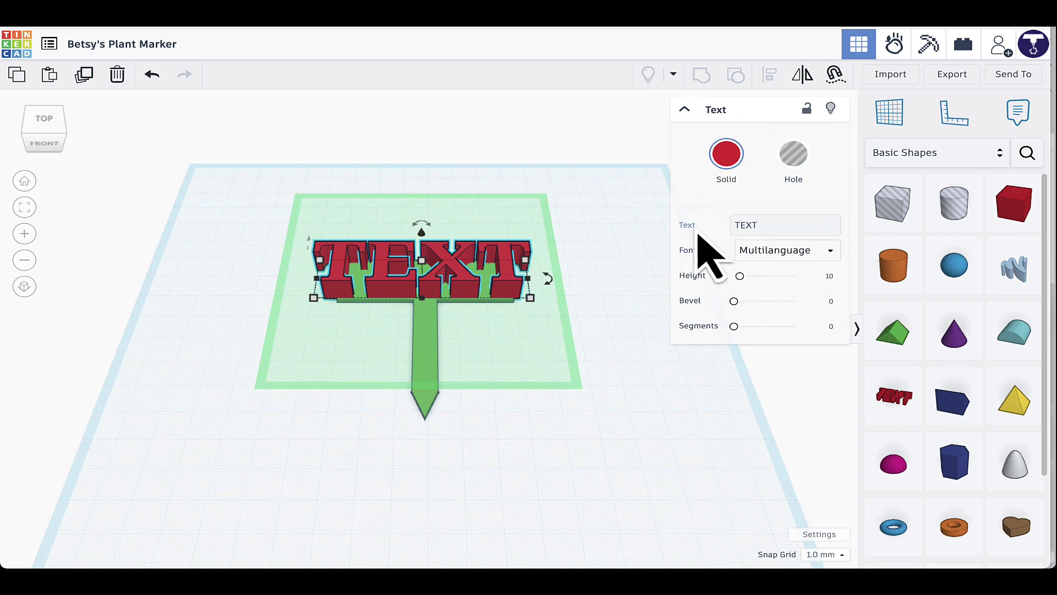
{"action": "left_click", "coordinate": [753, 224]}
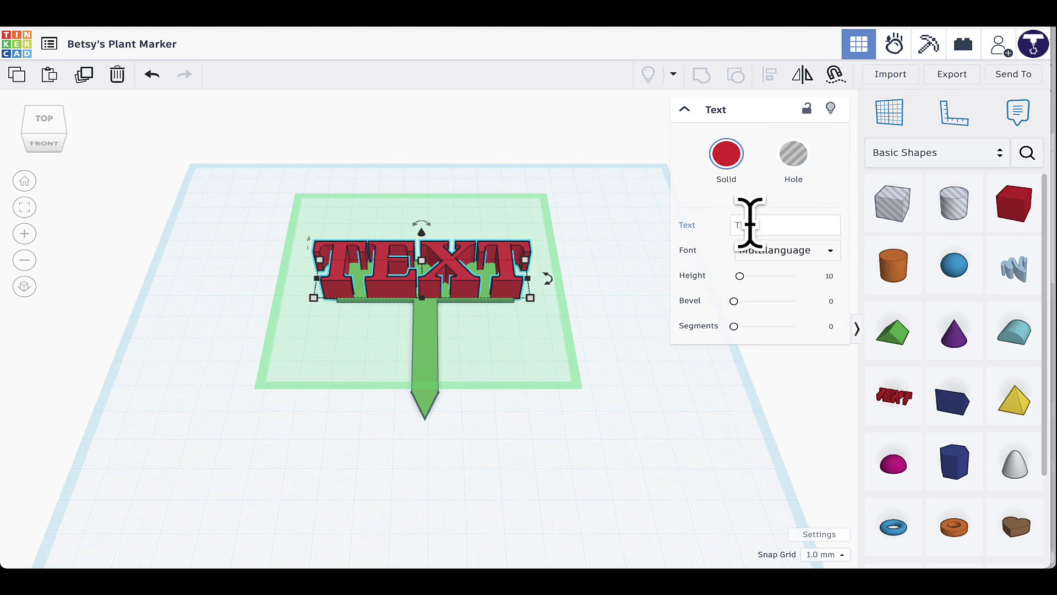
{"action": "left_click", "coordinate": [749, 223]}
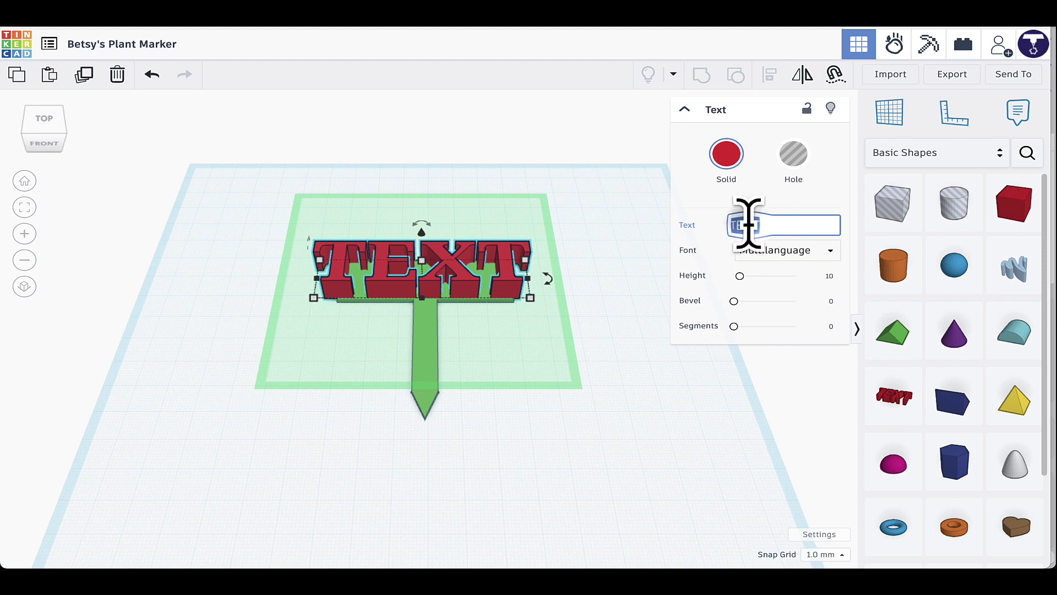
{"action": "type", "text": "Basil"}
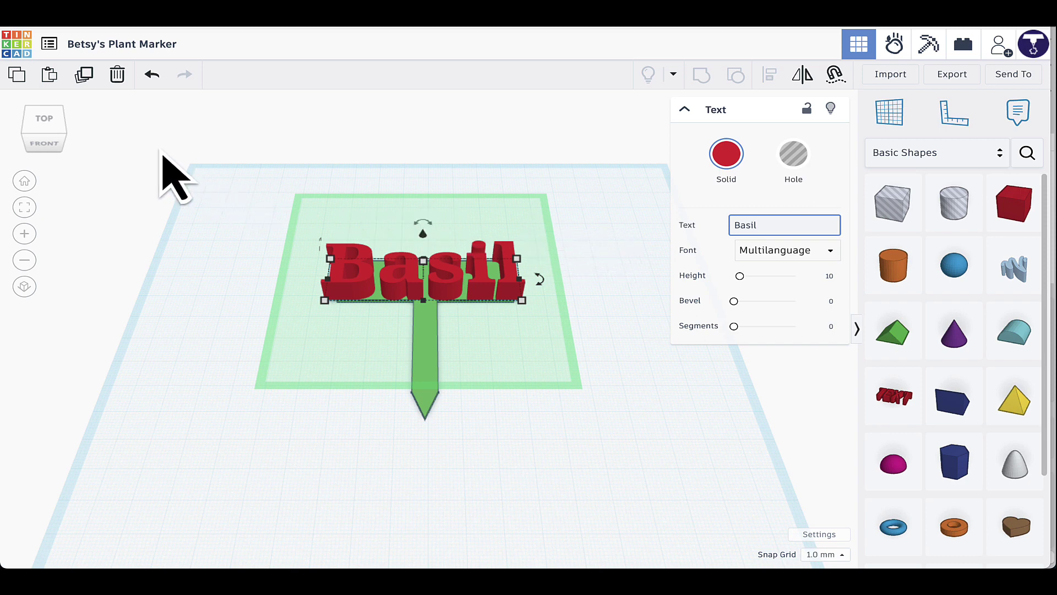
Step: From a top view, shrink the Basil text to about 45 by 13 mm so it fits inside the sign
{"action": "left_click", "coordinate": [52, 128]}
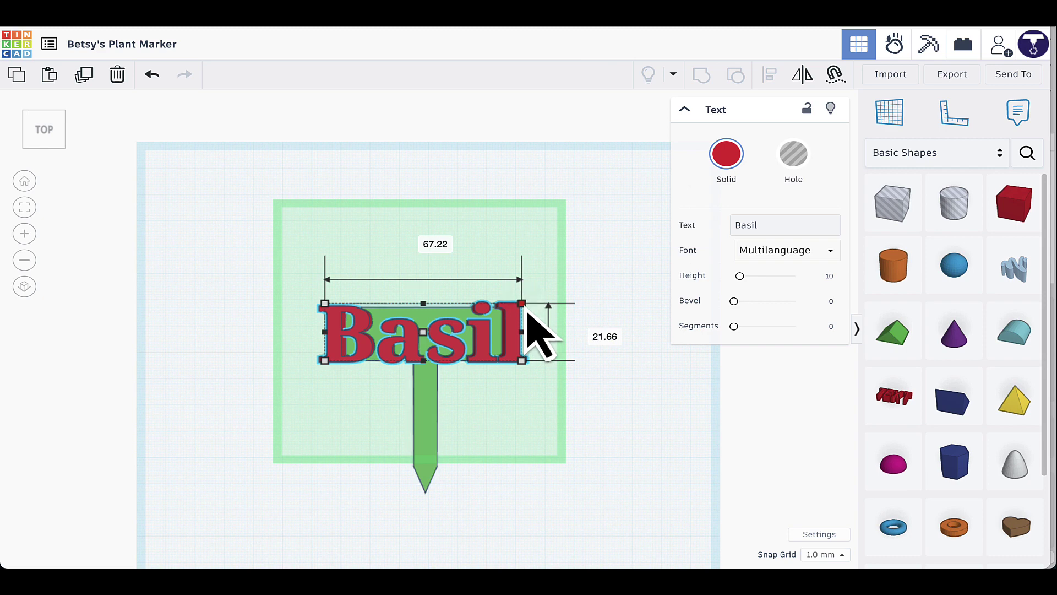
{"action": "left_click_drag", "start_coordinate": [525, 309], "coordinate": [505, 321]}
{"action": "left_click_drag", "start_coordinate": [496, 315], "coordinate": [492, 319]}
{"action": "left_click_drag", "start_coordinate": [324, 364], "coordinate": [362, 352]}
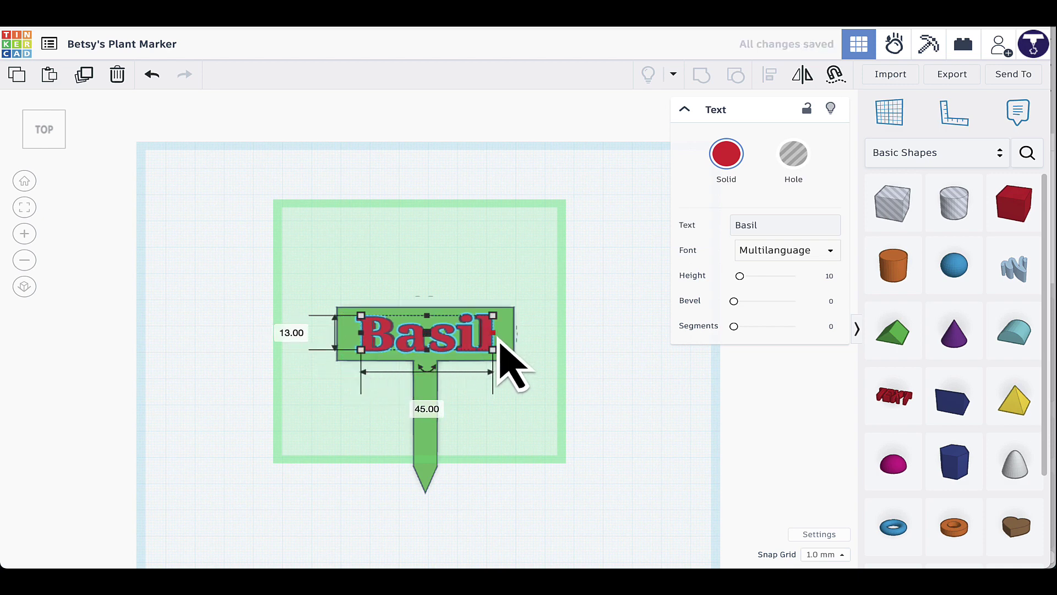
Step: Centre the Basil text across the marker's width and clear the selection
{"action": "right_click_drag", "start_coordinate": [531, 402], "coordinate": [535, 377]}
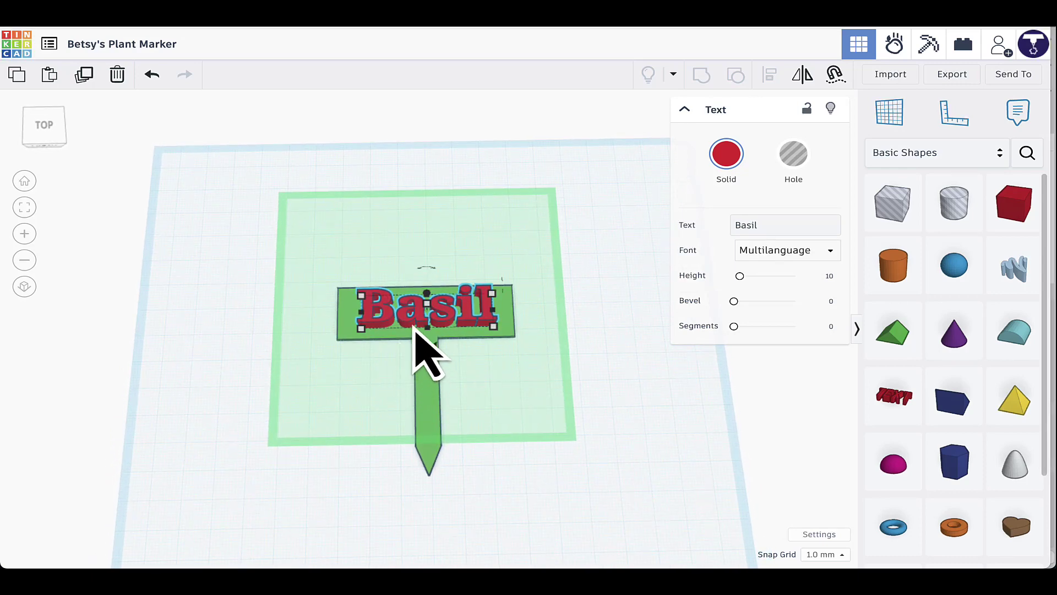
{"action": "mouse_move", "coordinate": [408, 279]}
{"action": "right_mouse_down"}
{"action": "mouse_move", "coordinate": [394, 288]}
{"action": "mouse_move", "coordinate": [392, 275]}
{"action": "right_mouse_up"}
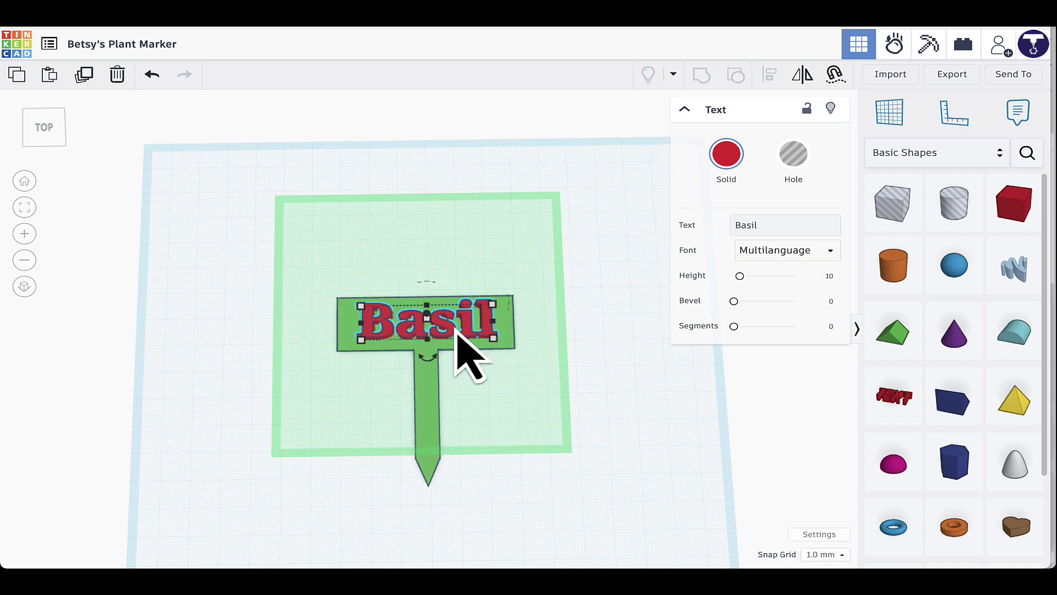
{"action": "left_click", "coordinate": [433, 408], "text": "shift"}
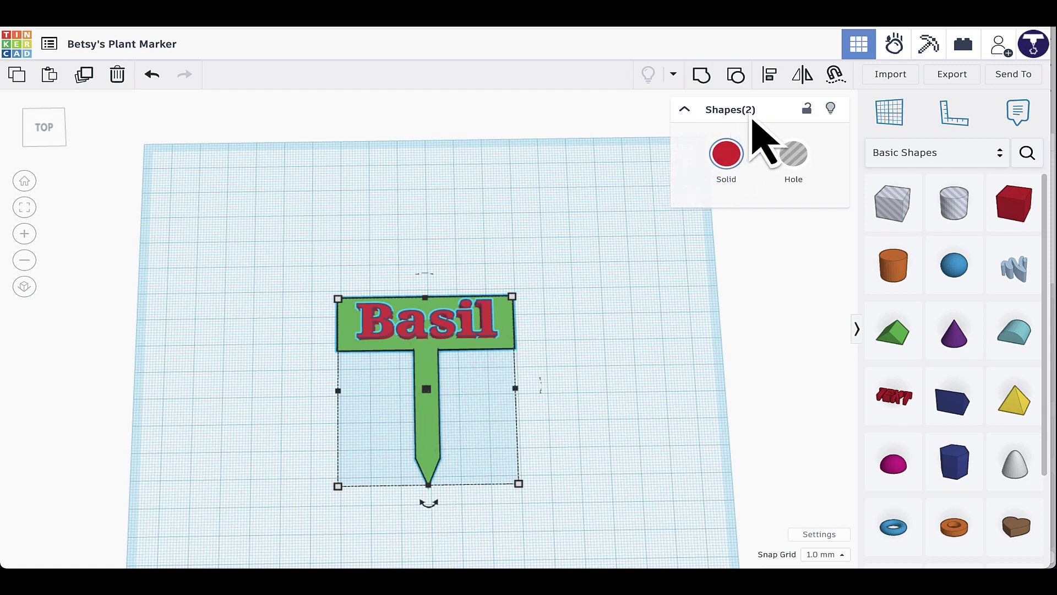
{"action": "left_click", "coordinate": [770, 75]}
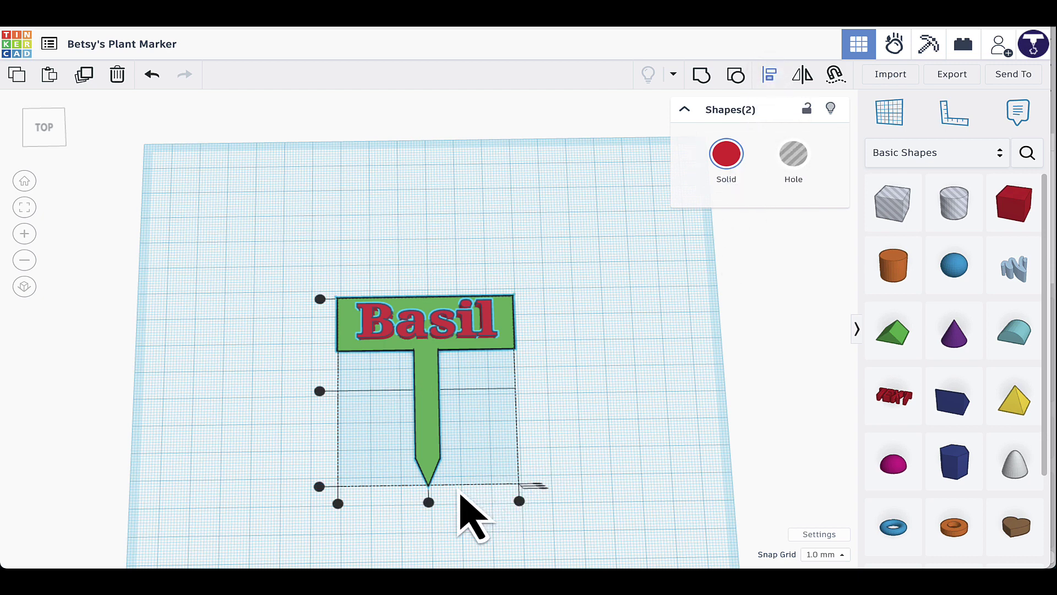
{"action": "left_click", "coordinate": [430, 503]}
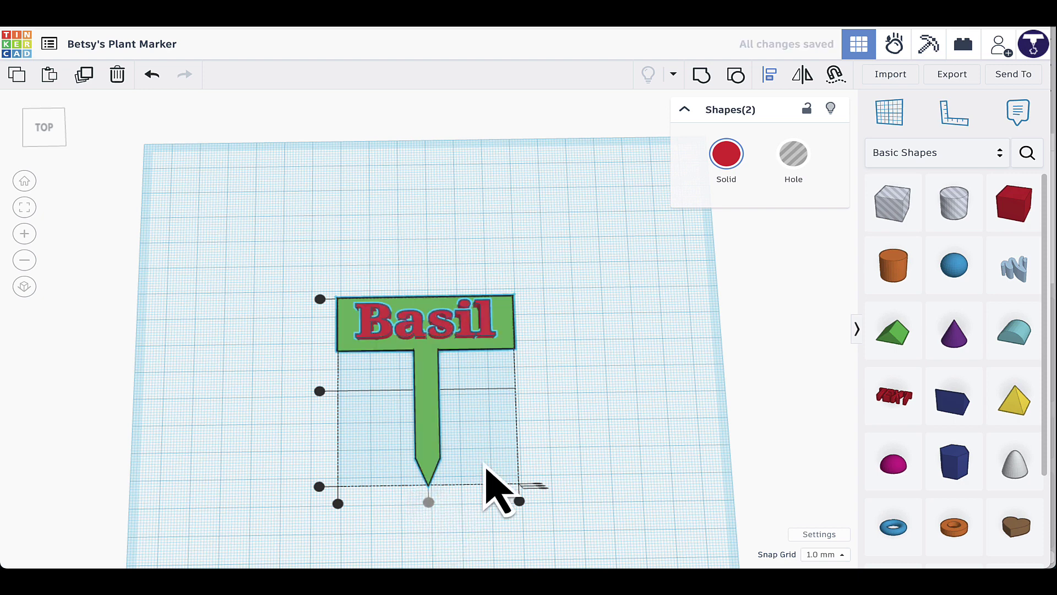
{"action": "left_click", "coordinate": [641, 267]}
{"action": "left_click", "coordinate": [641, 267]}
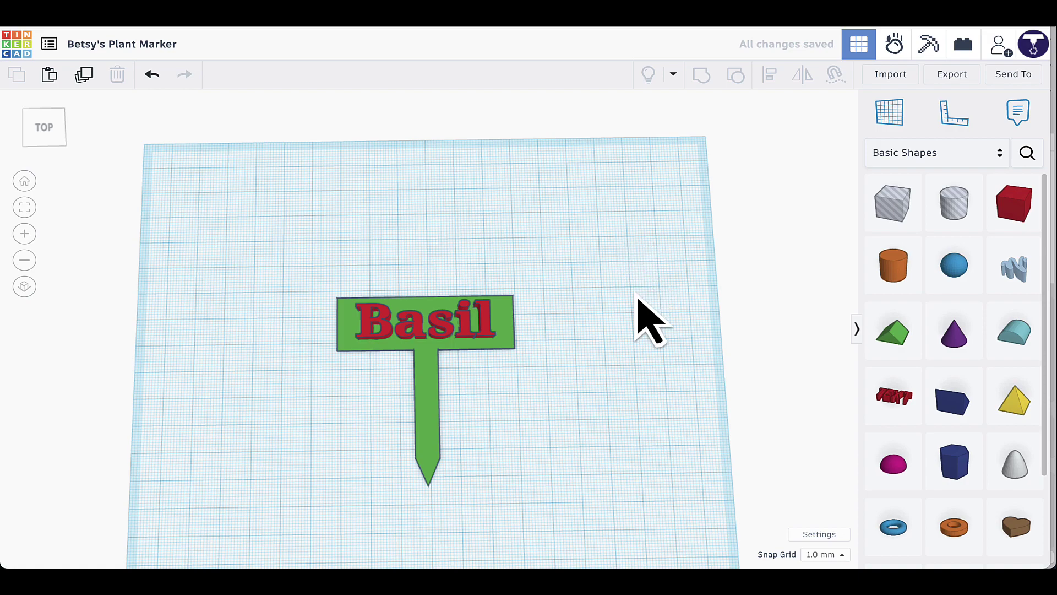
Step: Set the Basil text's height to 1 mm
{"action": "mouse_move", "coordinate": [385, 420]}
{"action": "right_mouse_down"}
{"action": "mouse_move", "coordinate": [446, 358]}
{"action": "mouse_move", "coordinate": [494, 330]}
{"action": "mouse_move", "coordinate": [495, 312]}
{"action": "mouse_move", "coordinate": [474, 371]}
{"action": "mouse_move", "coordinate": [436, 398]}
{"action": "mouse_move", "coordinate": [391, 406]}
{"action": "mouse_move", "coordinate": [375, 397]}
{"action": "mouse_move", "coordinate": [382, 385]}
{"action": "right_mouse_up"}
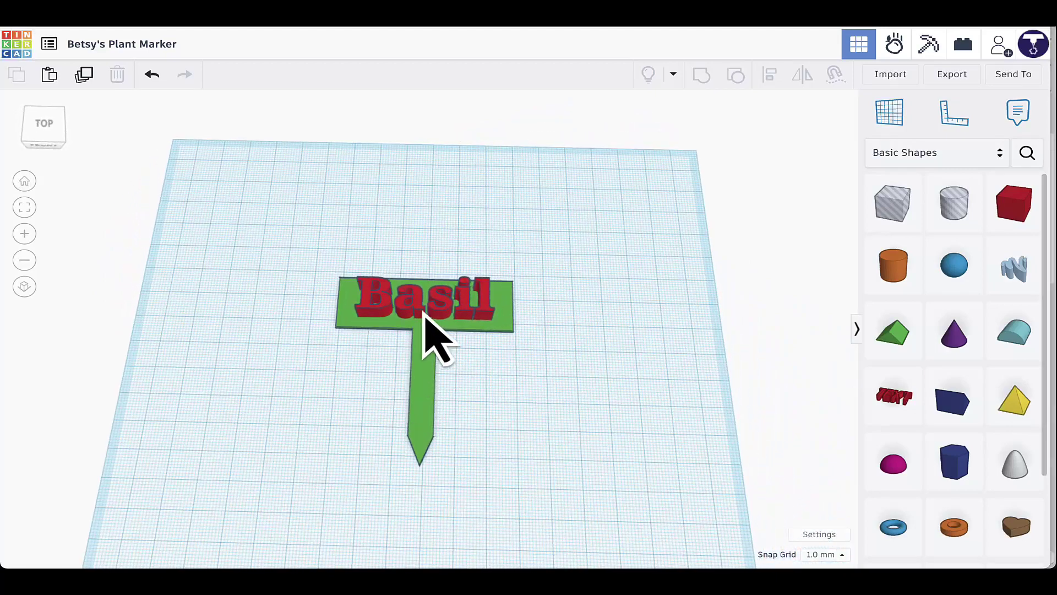
{"action": "left_click", "coordinate": [424, 317]}
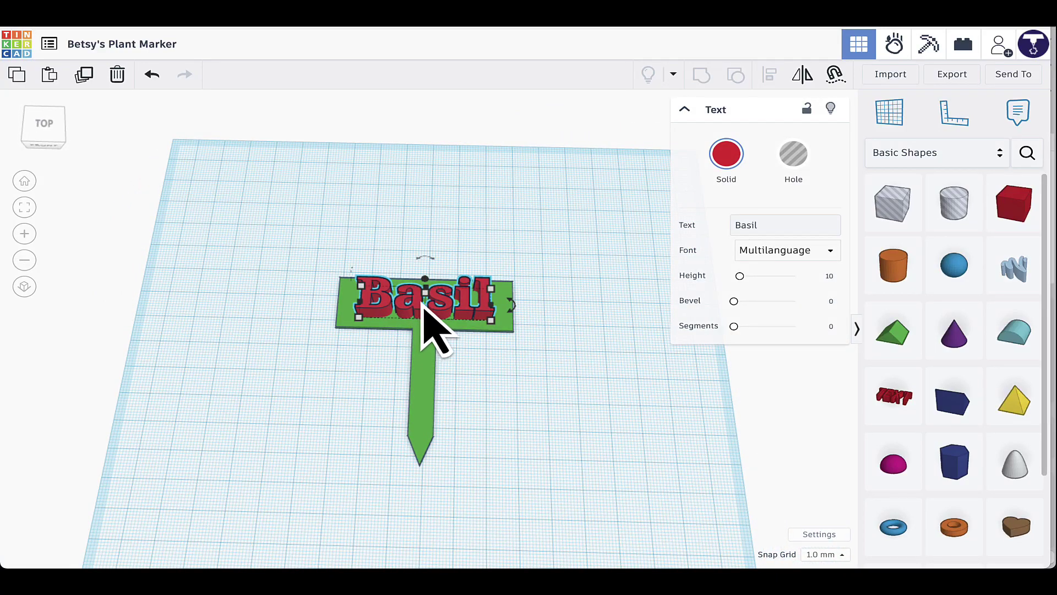
{"action": "scroll", "coordinate": [427, 300], "scroll_direction": "up", "scroll_amount": 2}
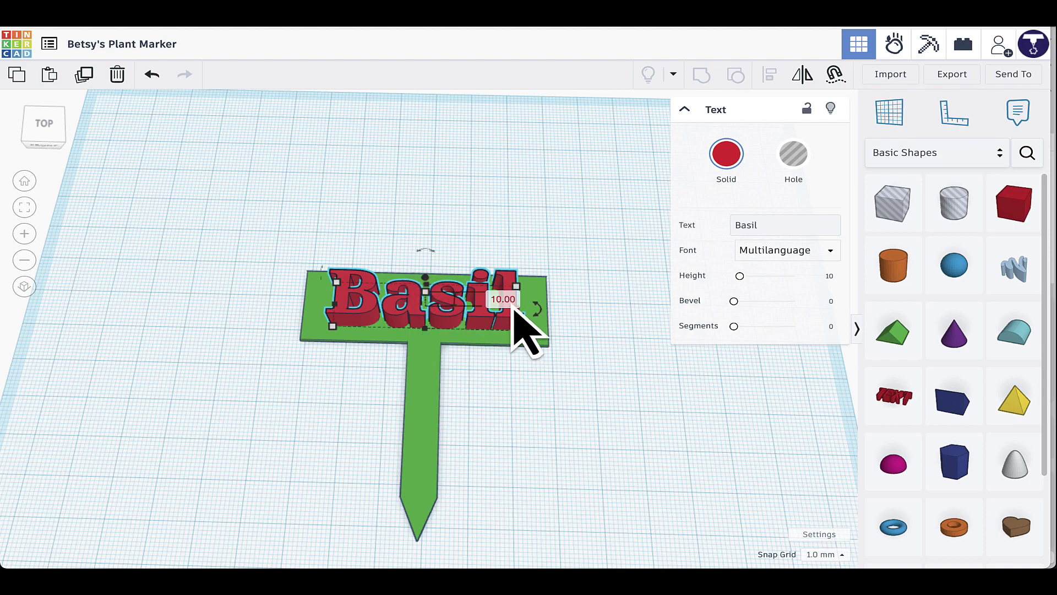
{"action": "left_click", "coordinate": [496, 298]}
{"action": "type", "text": "1"}
{"action": "key", "text": "Return"}
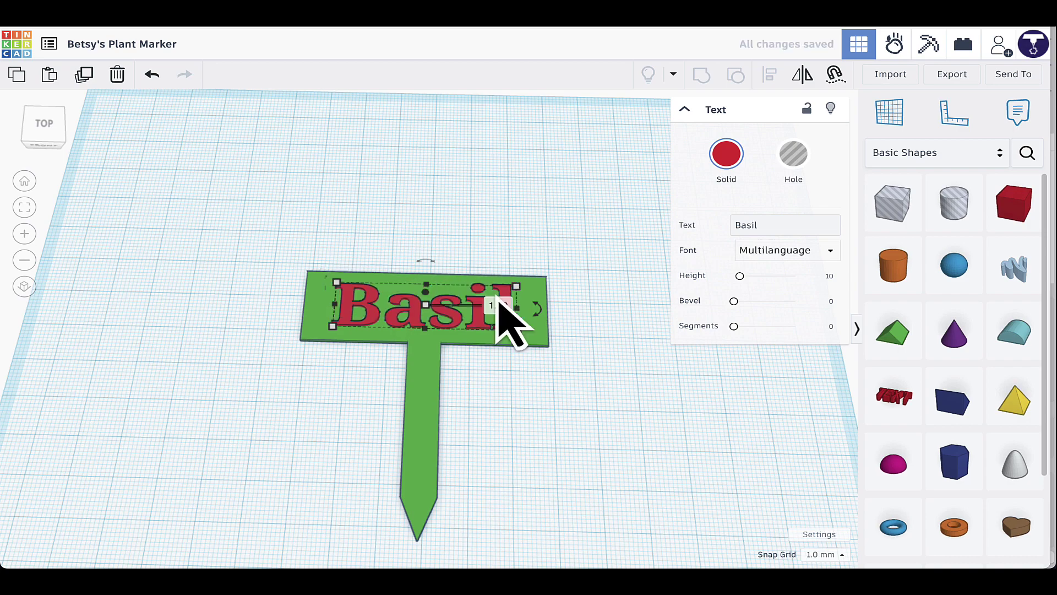
Step: Recolour the Basil text on the sign from the solid colour presets to medium green
{"action": "left_click", "coordinate": [382, 432]}
{"action": "mouse_move", "coordinate": [382, 431]}
{"action": "right_mouse_down"}
{"action": "mouse_move", "coordinate": [449, 358]}
{"action": "mouse_move", "coordinate": [437, 350]}
{"action": "mouse_move", "coordinate": [399, 388]}
{"action": "right_mouse_up"}
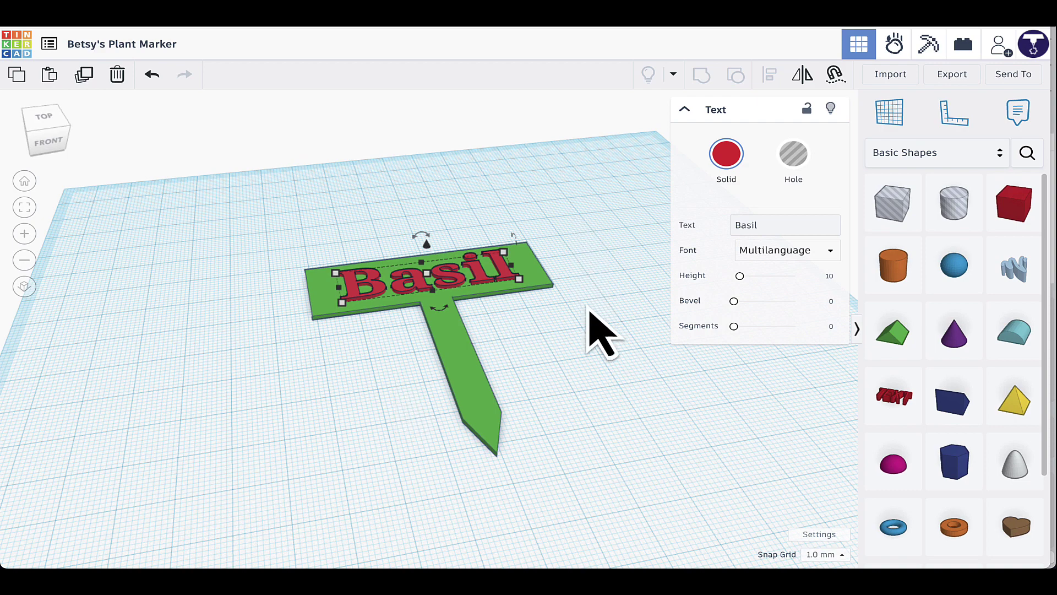
{"action": "mouse_move", "coordinate": [578, 314]}
{"action": "right_mouse_down"}
{"action": "mouse_move", "coordinate": [530, 353]}
{"action": "mouse_move", "coordinate": [543, 354]}
{"action": "mouse_move", "coordinate": [562, 326]}
{"action": "right_mouse_up"}
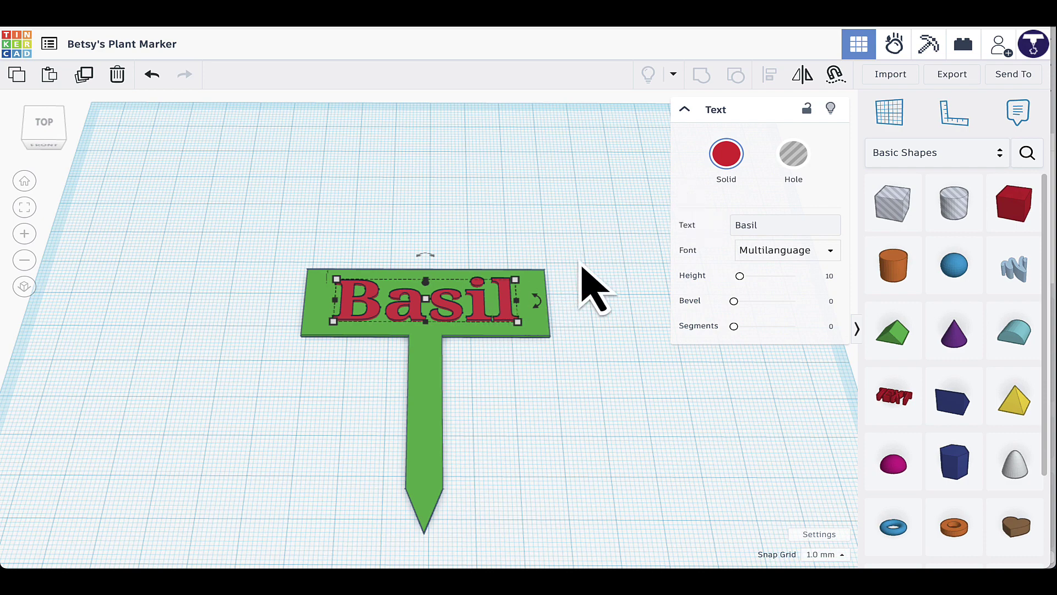
{"action": "left_click", "coordinate": [724, 157]}
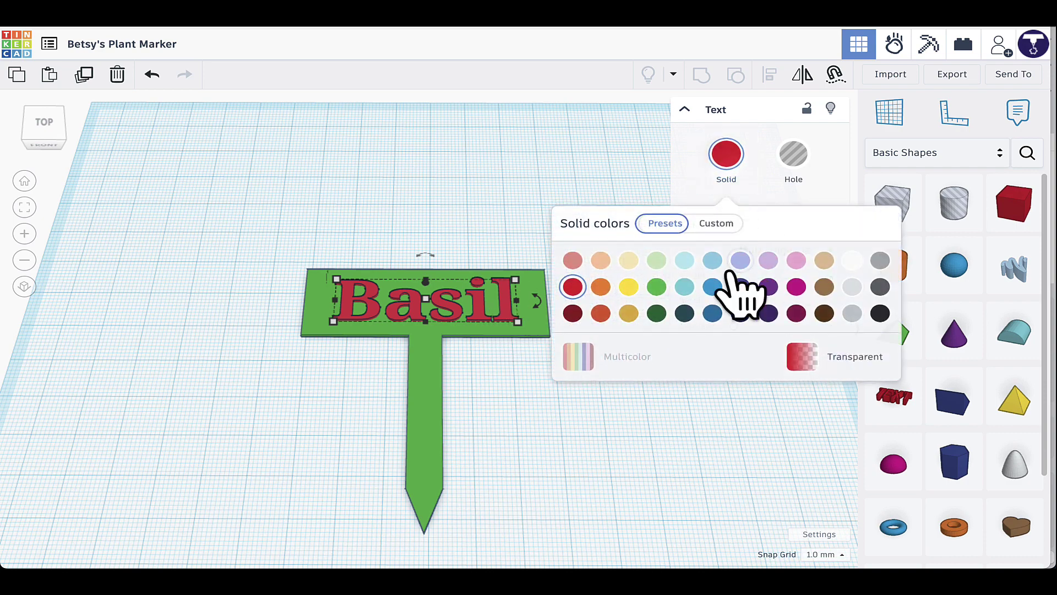
{"action": "left_click", "coordinate": [656, 288]}
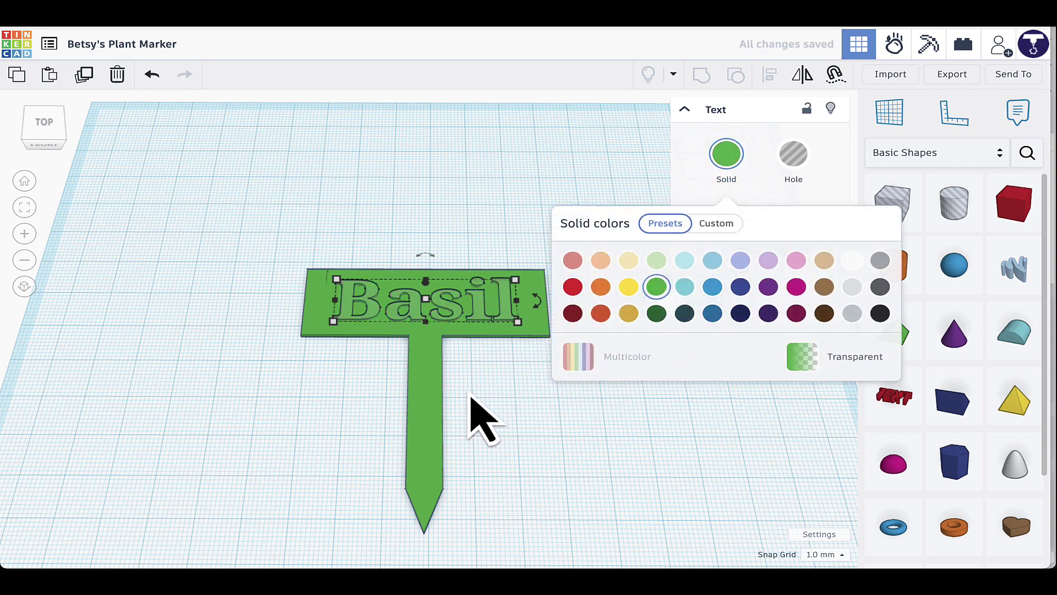
Step: Recolour the plant marker's sign and stem to bright yellow and clear the selection
{"action": "left_click", "coordinate": [435, 397]}
{"action": "left_click", "coordinate": [725, 165]}
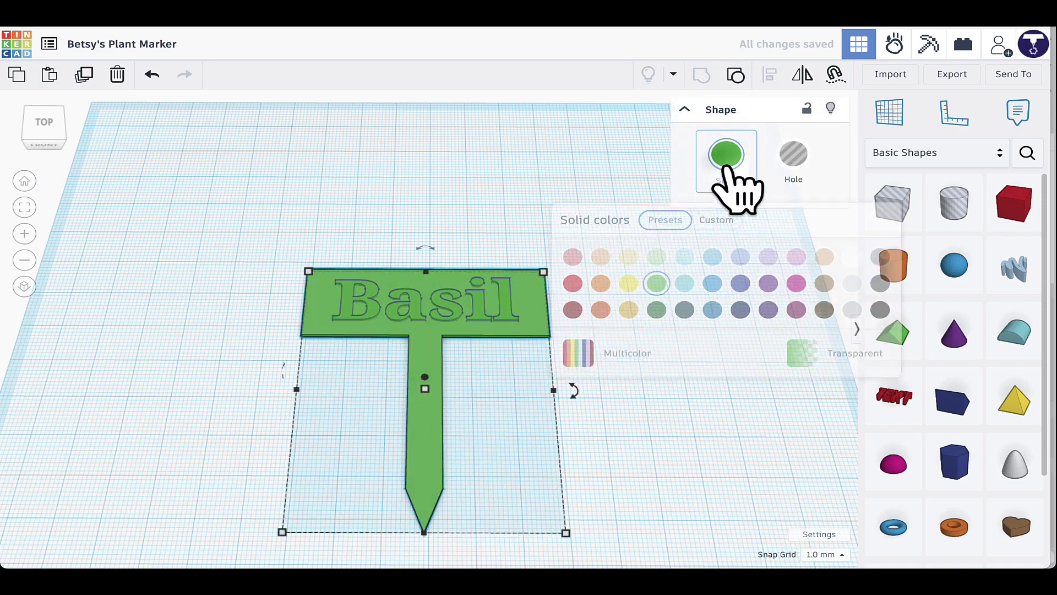
{"action": "left_click", "coordinate": [628, 286]}
{"action": "left_click", "coordinate": [639, 423]}
{"action": "mouse_move", "coordinate": [633, 430]}
{"action": "right_mouse_down"}
{"action": "mouse_move", "coordinate": [623, 402]}
{"action": "mouse_move", "coordinate": [633, 371]}
{"action": "mouse_move", "coordinate": [628, 414]}
{"action": "mouse_move", "coordinate": [609, 412]}
{"action": "right_mouse_up"}
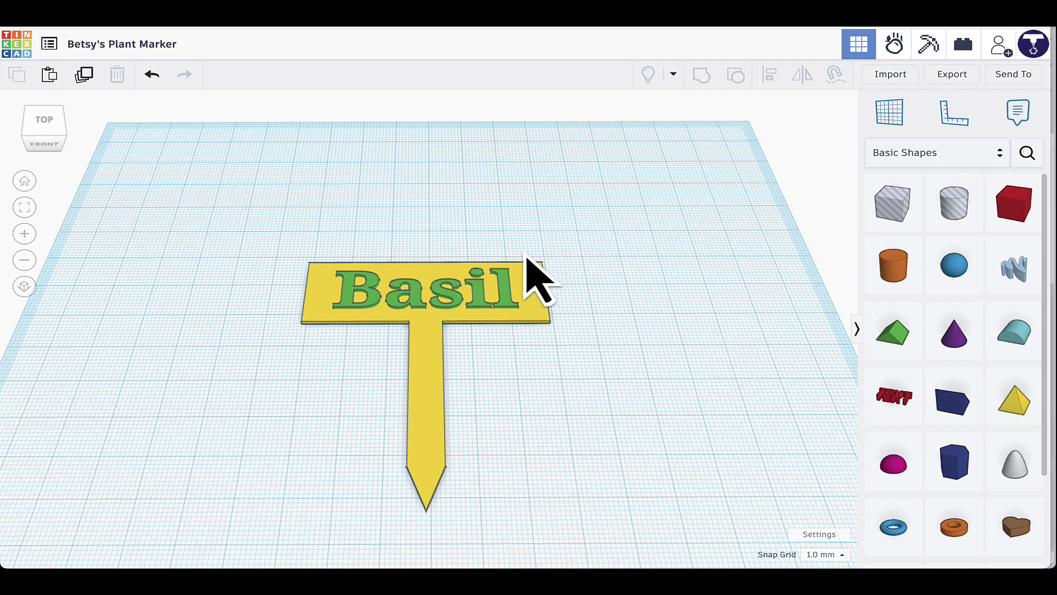
Step: Export everything in the design as an STL file and load that newest plant marker STL into PrusaSlicer
{"action": "left_click", "coordinate": [954, 85]}
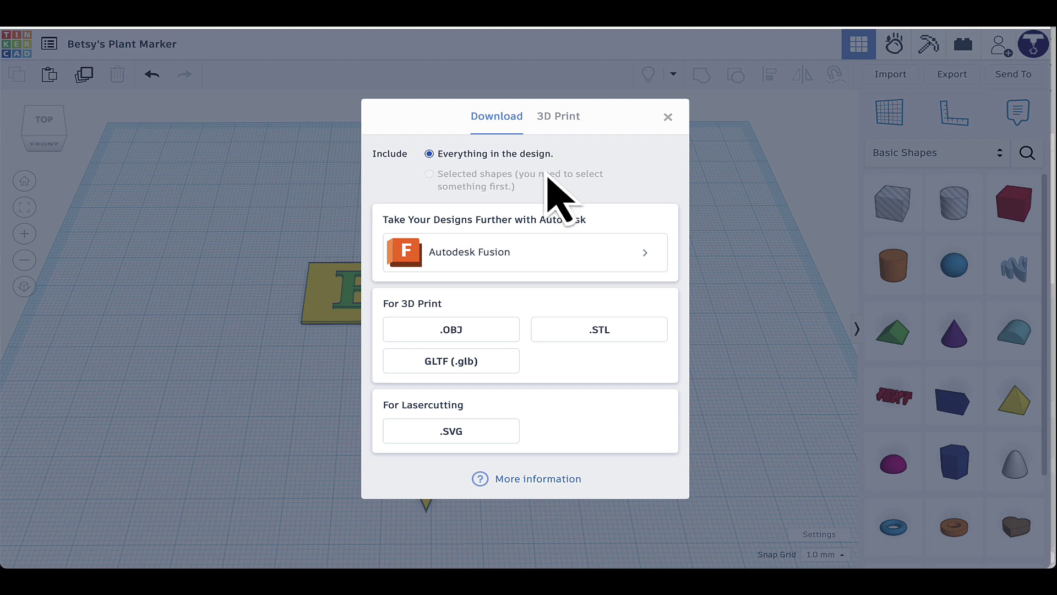
{"action": "left_click", "coordinate": [605, 333]}
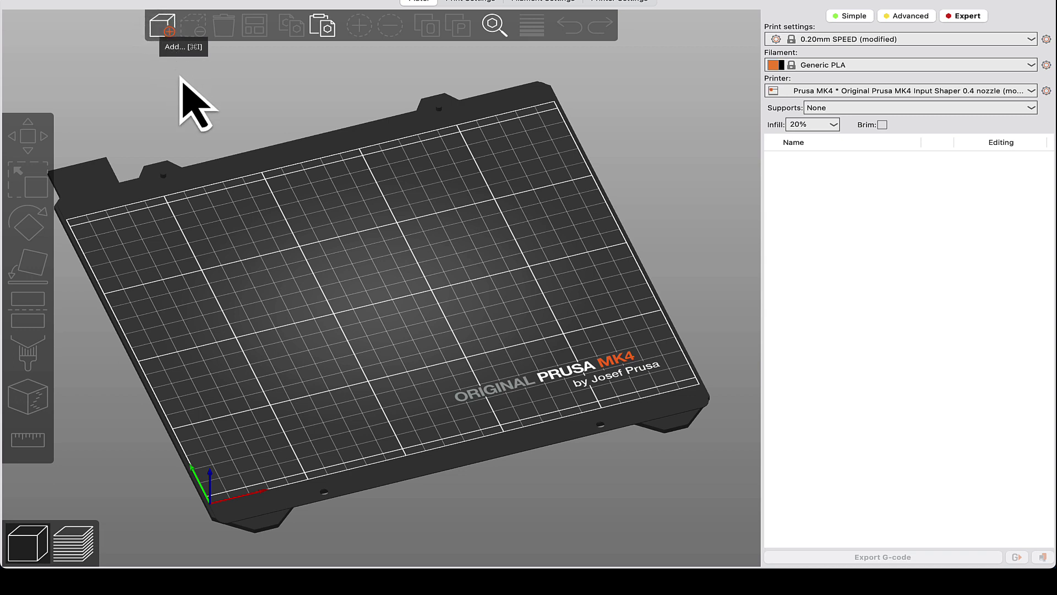
{"action": "key", "text": "super+i"}
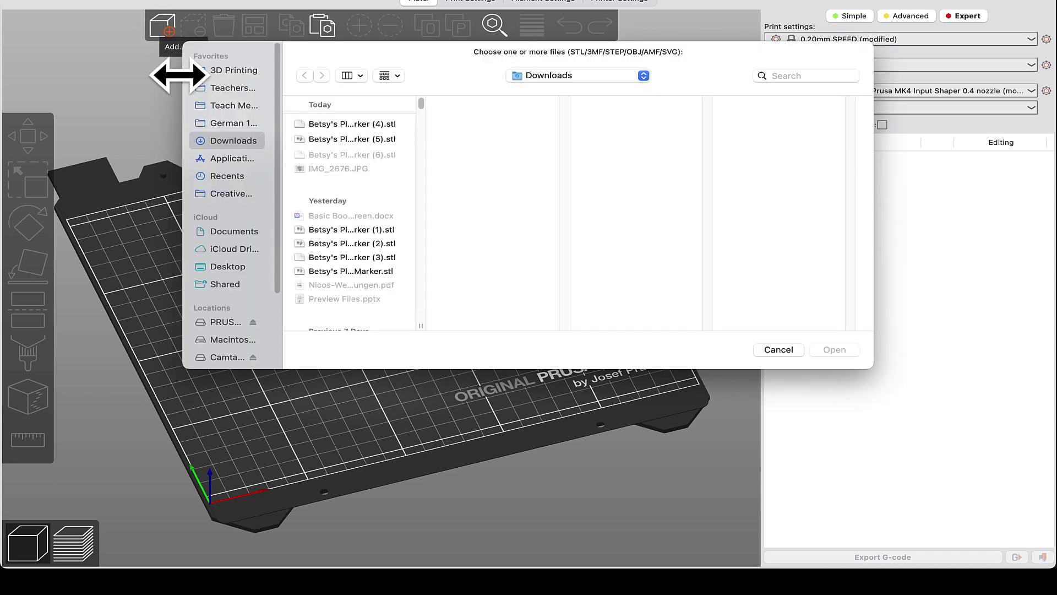
{"action": "left_click", "coordinate": [355, 154]}
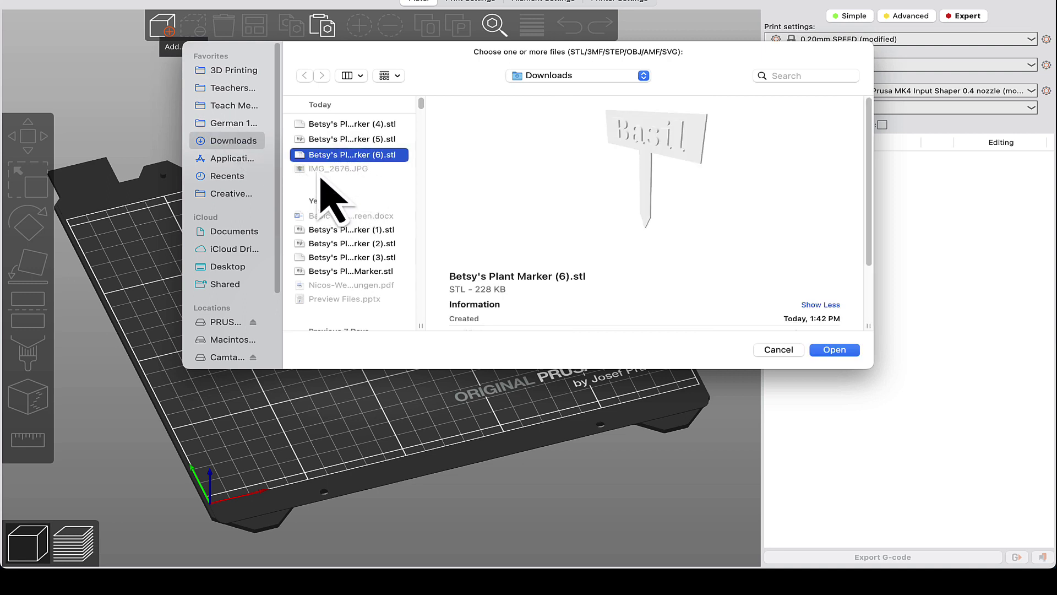
{"action": "left_click", "coordinate": [834, 350]}
{"action": "mouse_move", "coordinate": [568, 368]}
{"action": "left_mouse_down"}
{"action": "mouse_move", "coordinate": [550, 361]}
{"action": "mouse_move", "coordinate": [560, 349]}
{"action": "mouse_move", "coordinate": [548, 370]}
{"action": "left_mouse_up"}
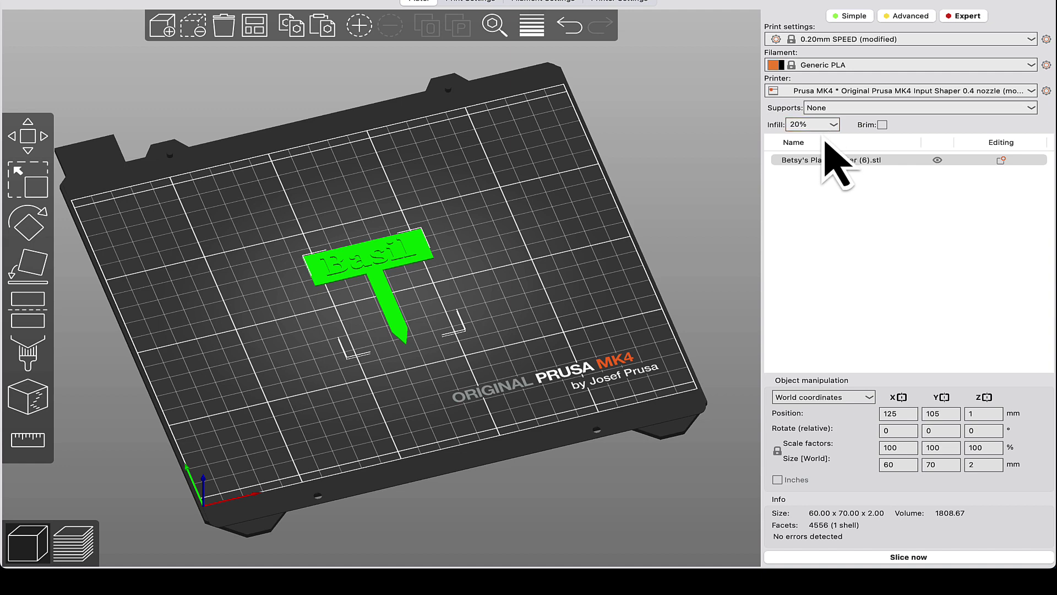
Step: Slice the plant marker and add a colour change at the 1.20 mm layer, where the lettering begins
{"action": "left_click", "coordinate": [892, 562]}
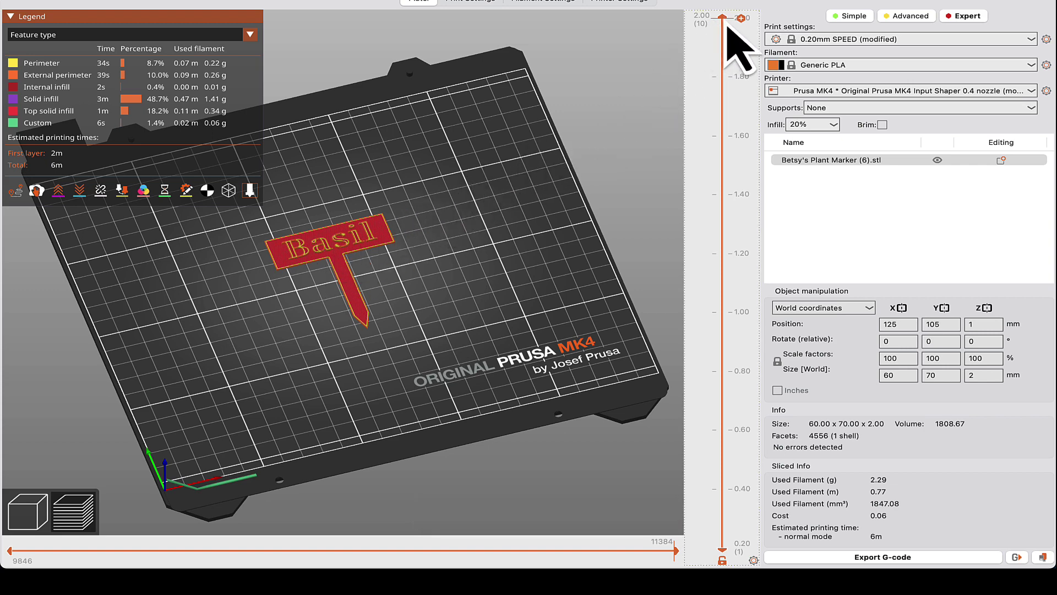
{"action": "left_click_drag", "start_coordinate": [728, 32], "coordinate": [732, 272]}
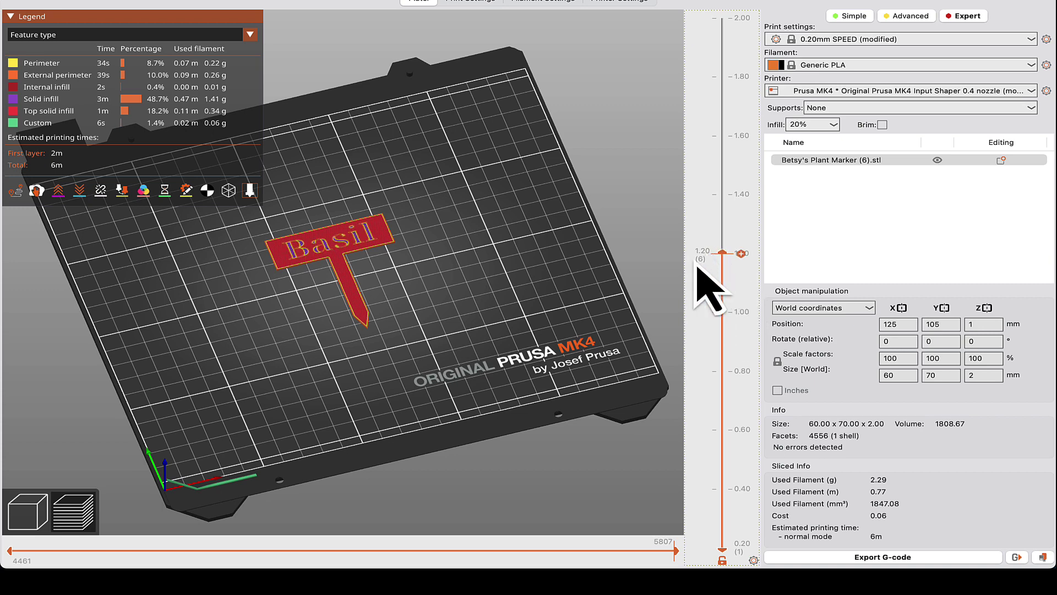
{"action": "scroll", "coordinate": [344, 248], "scroll_direction": "up", "scroll_amount": 5}
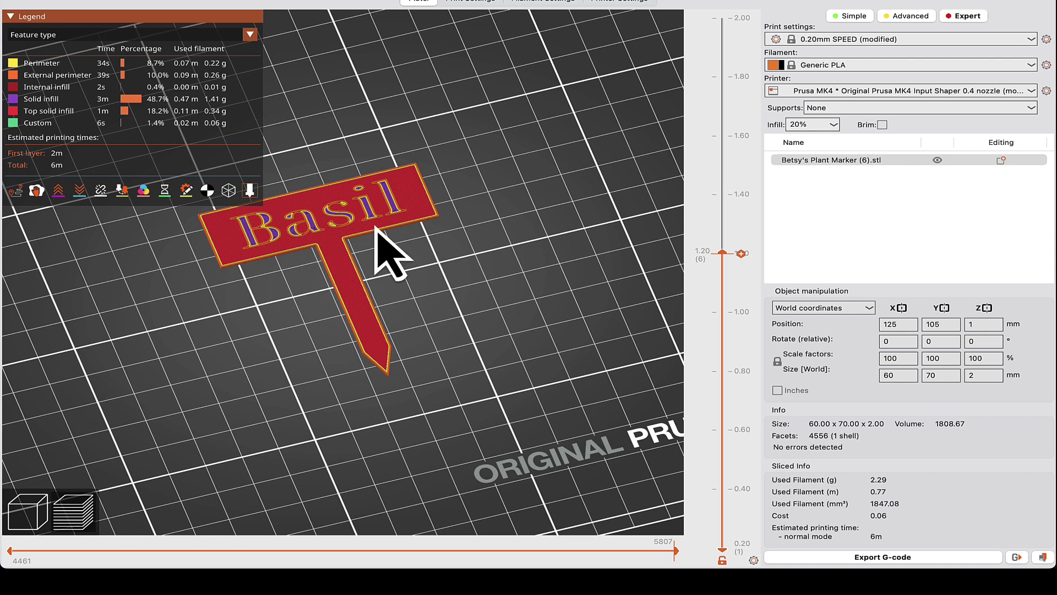
{"action": "left_click", "coordinate": [741, 254]}
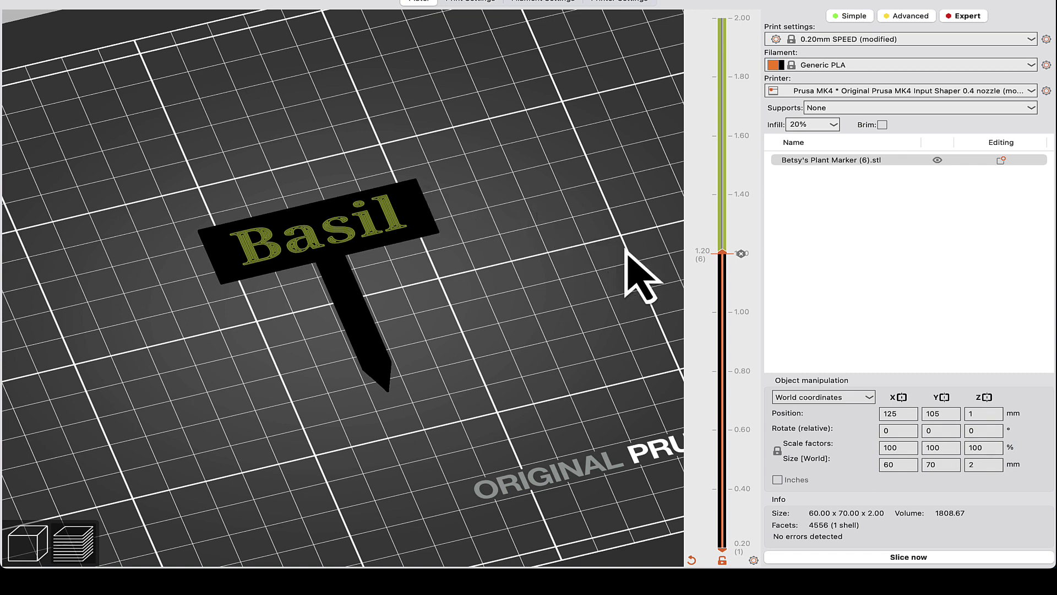
Step: Return the layer preview to the full 2.00 mm height and reslice the marker with its colour change
{"action": "left_click_drag", "start_coordinate": [726, 256], "coordinate": [722, 17]}
{"action": "key", "text": "b"}
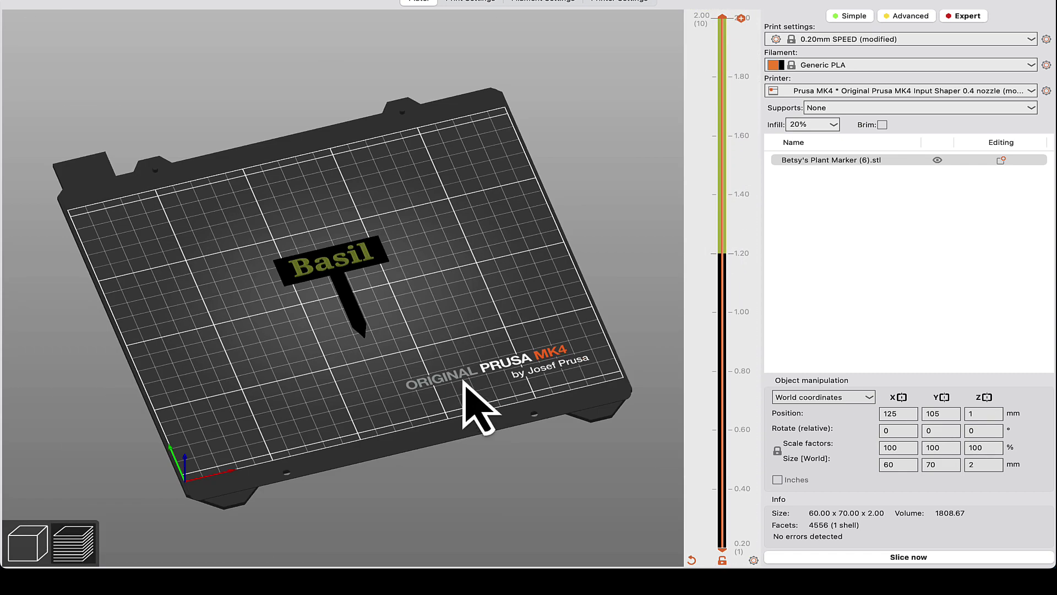
{"action": "mouse_move", "coordinate": [310, 345]}
{"action": "left_mouse_down"}
{"action": "mouse_move", "coordinate": [323, 325]}
{"action": "mouse_move", "coordinate": [313, 354]}
{"action": "mouse_move", "coordinate": [331, 342]}
{"action": "left_mouse_up"}
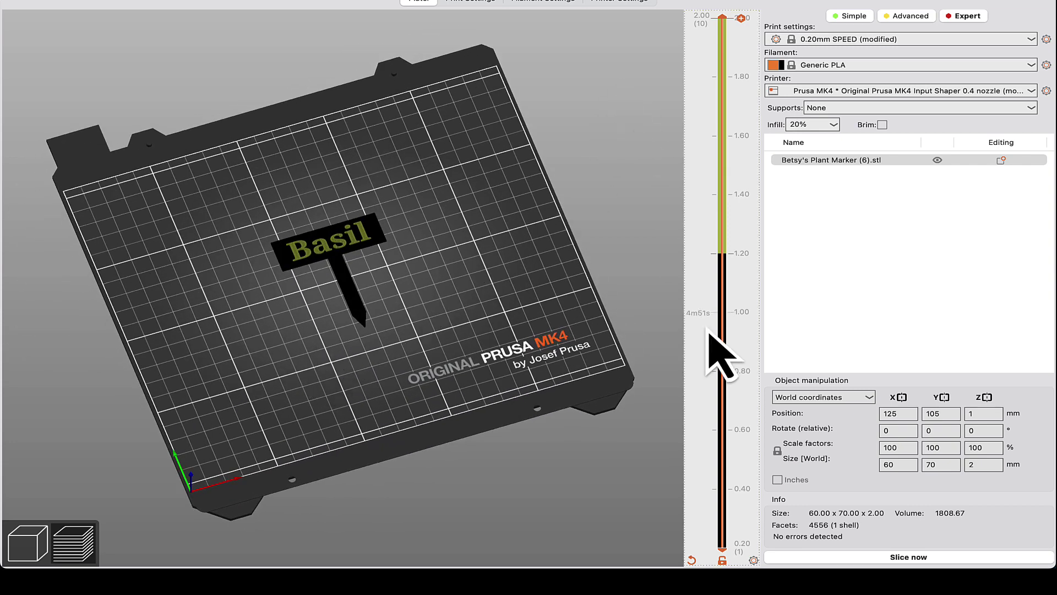
{"action": "left_click", "coordinate": [833, 560]}
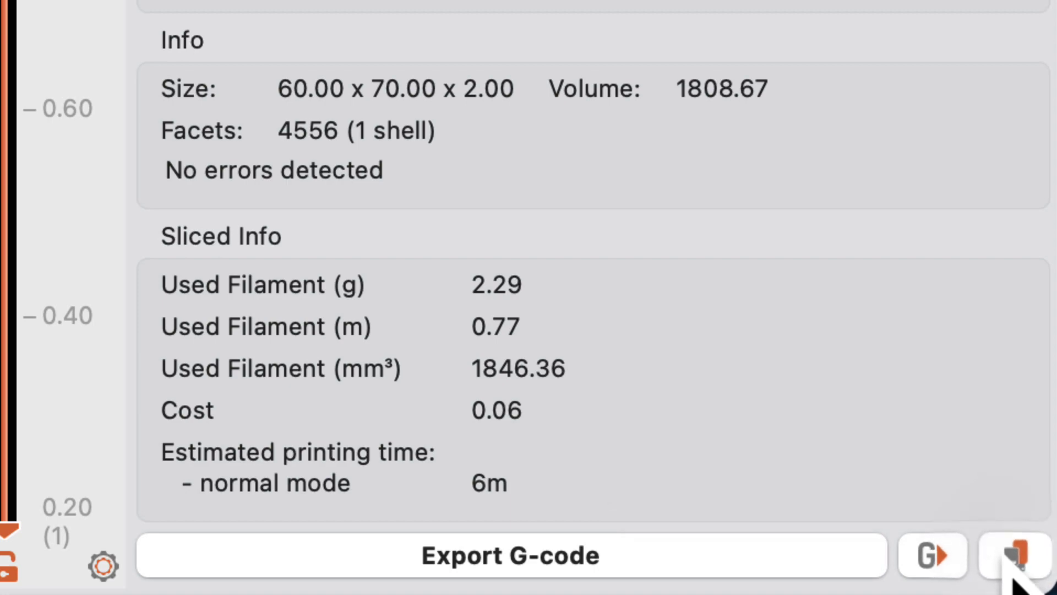
Step: Export the G-code under the suggested file name to the PRUSAI3MK3 drive and eject the drive
{"action": "key", "text": "super+u"}
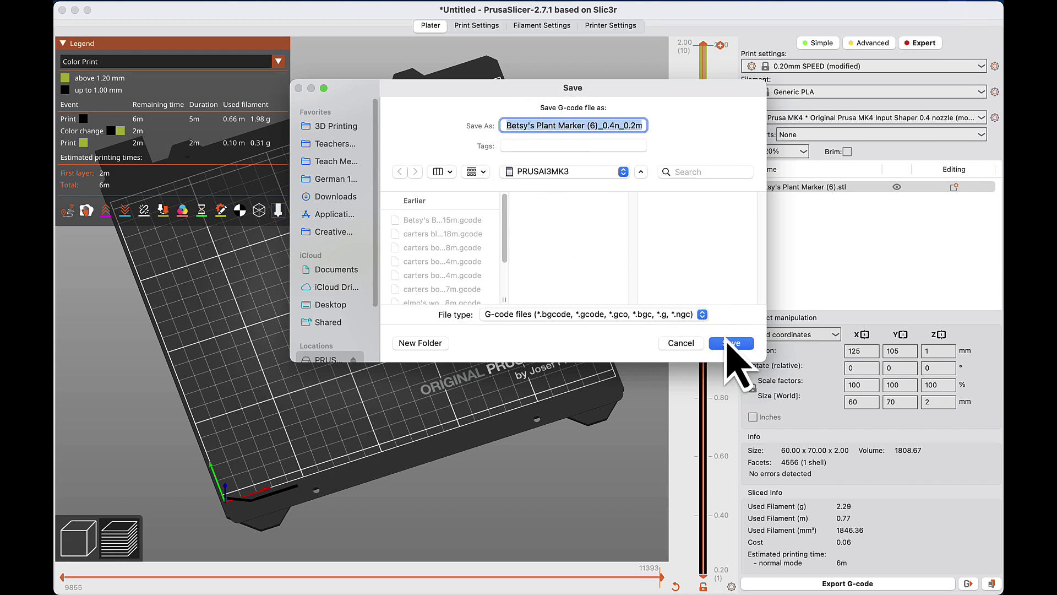
{"action": "left_click", "coordinate": [732, 343]}
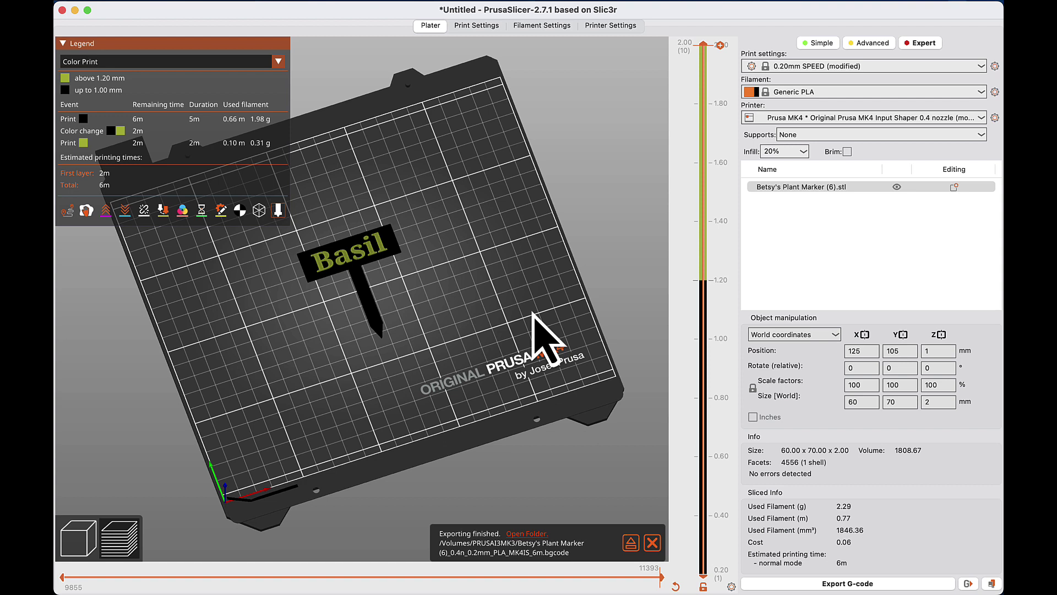
{"action": "left_click", "coordinate": [631, 542]}
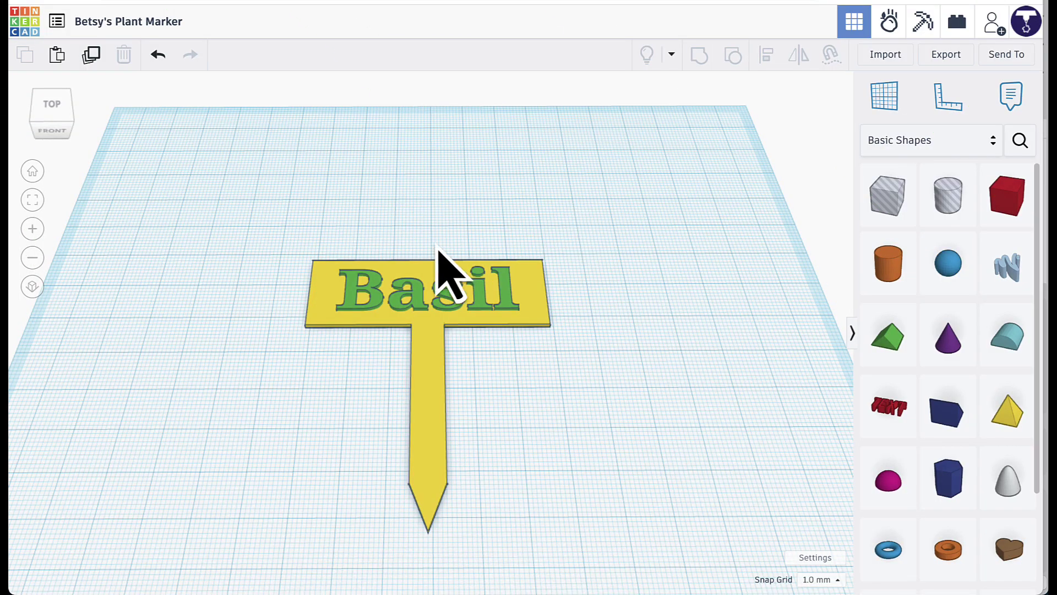
Step: Back in Tinkercad, move the marker and its text together about 83 mm left and 77 mm back to the workplane's far-left corner, and deselect them
{"action": "left_click_drag", "start_coordinate": [247, 232], "coordinate": [599, 420]}
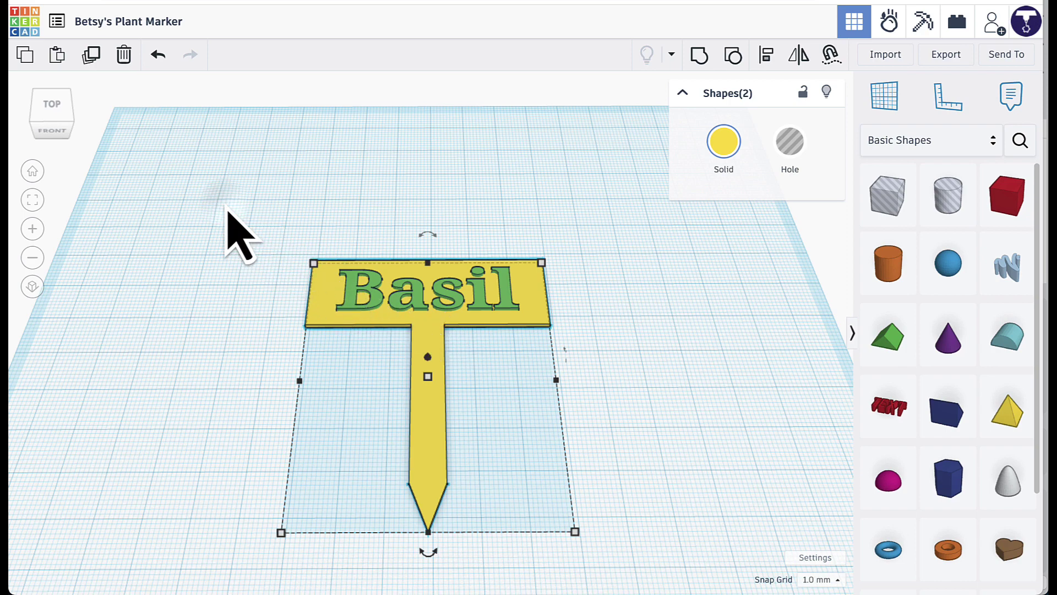
{"action": "left_click_drag", "start_coordinate": [230, 210], "coordinate": [596, 450]}
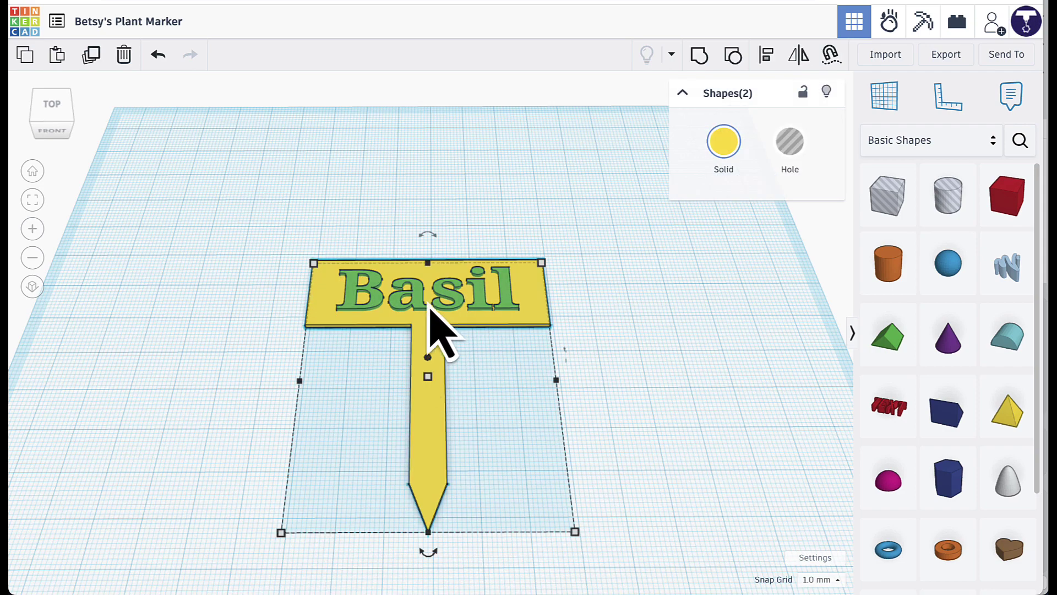
{"action": "left_click_drag", "start_coordinate": [426, 331], "coordinate": [159, 118]}
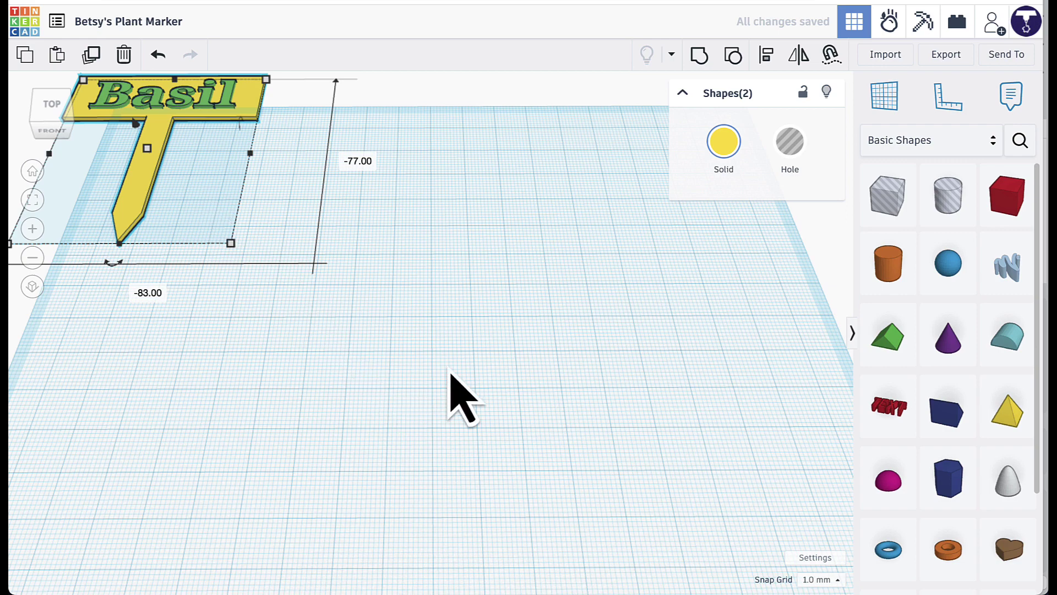
{"action": "scroll", "coordinate": [498, 384], "scroll_direction": "down", "scroll_amount": 4}
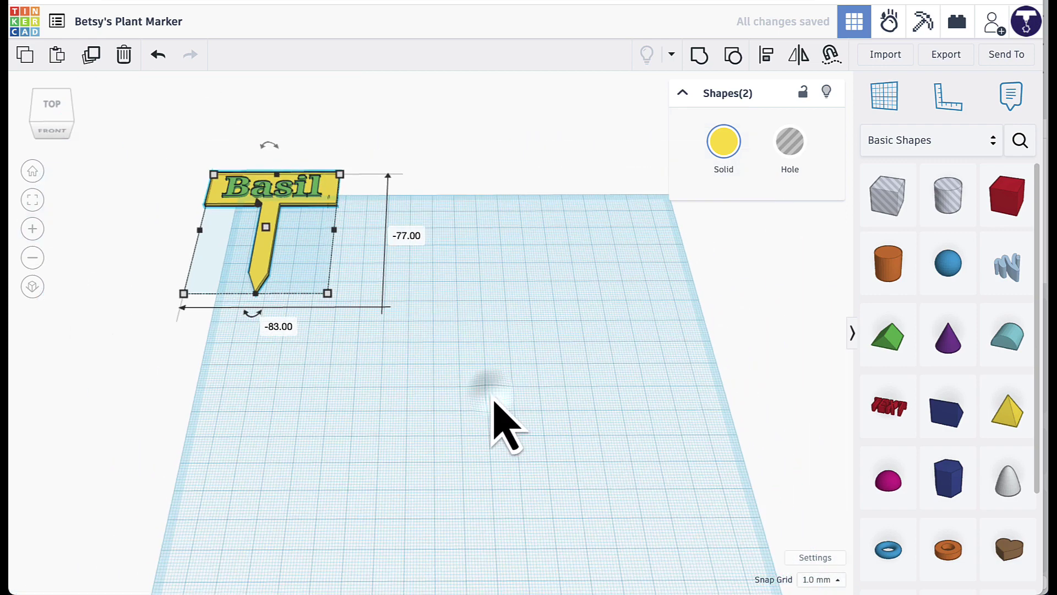
{"action": "left_click", "coordinate": [484, 388]}
{"action": "middle_click_drag", "start_coordinate": [484, 388], "coordinate": [493, 337]}
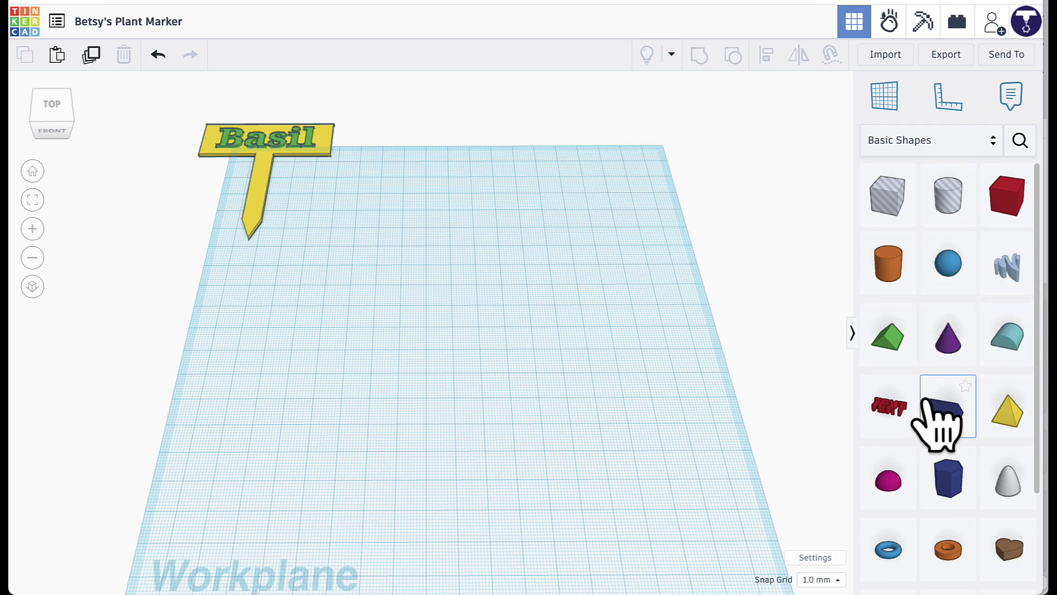
Step: Place a cone near the middle of the workplane and set its top radius to 35
{"action": "left_click", "coordinate": [948, 352]}
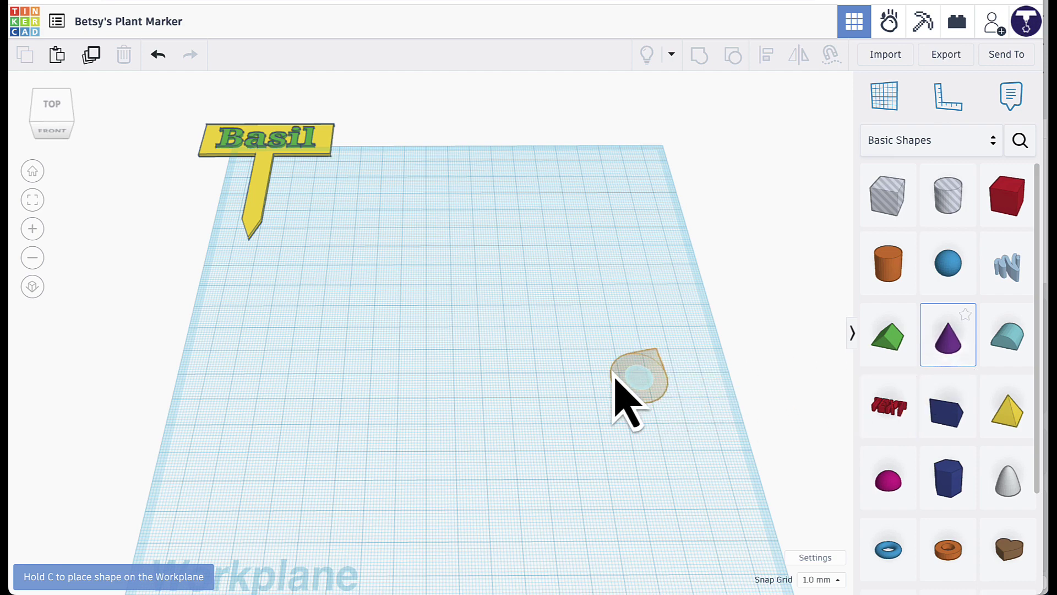
{"action": "left_click", "coordinate": [434, 312]}
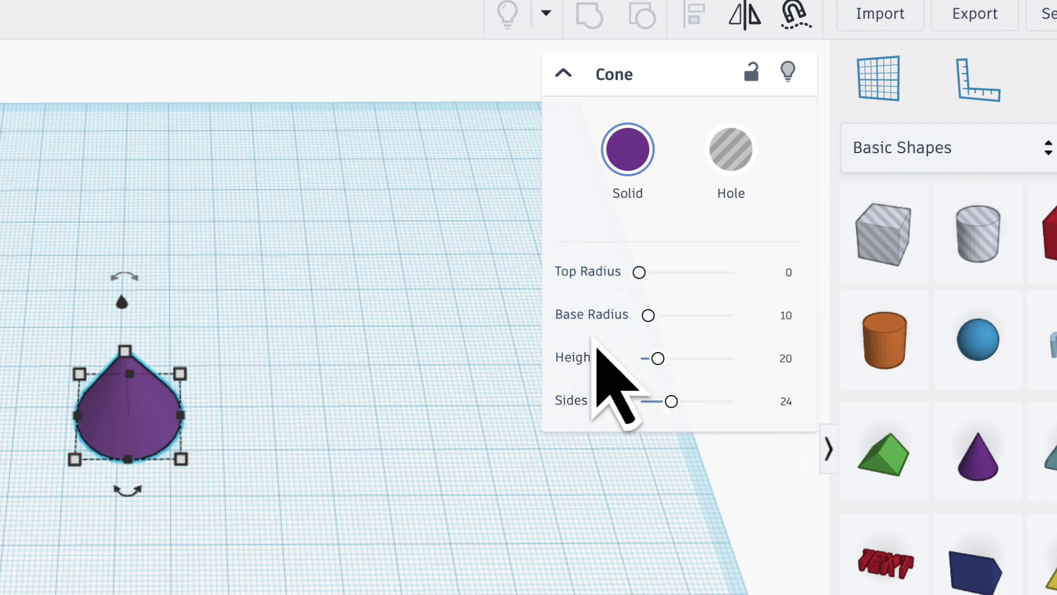
{"action": "left_click", "coordinate": [792, 279]}
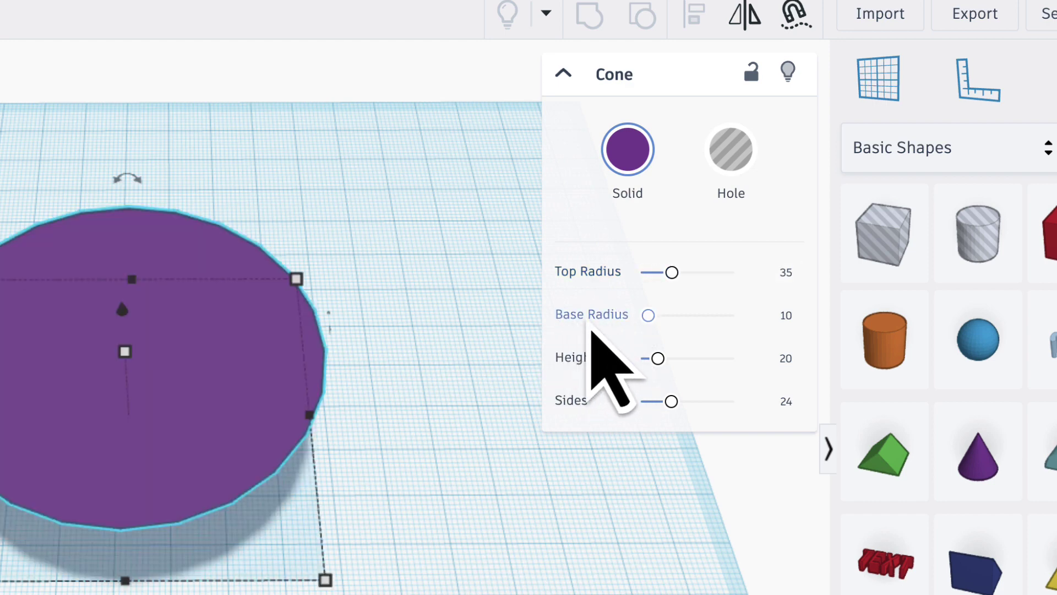
Step: Set the cone's base radius to 30, its height to 60 and its number of sides to 64
{"action": "left_click", "coordinate": [787, 316]}
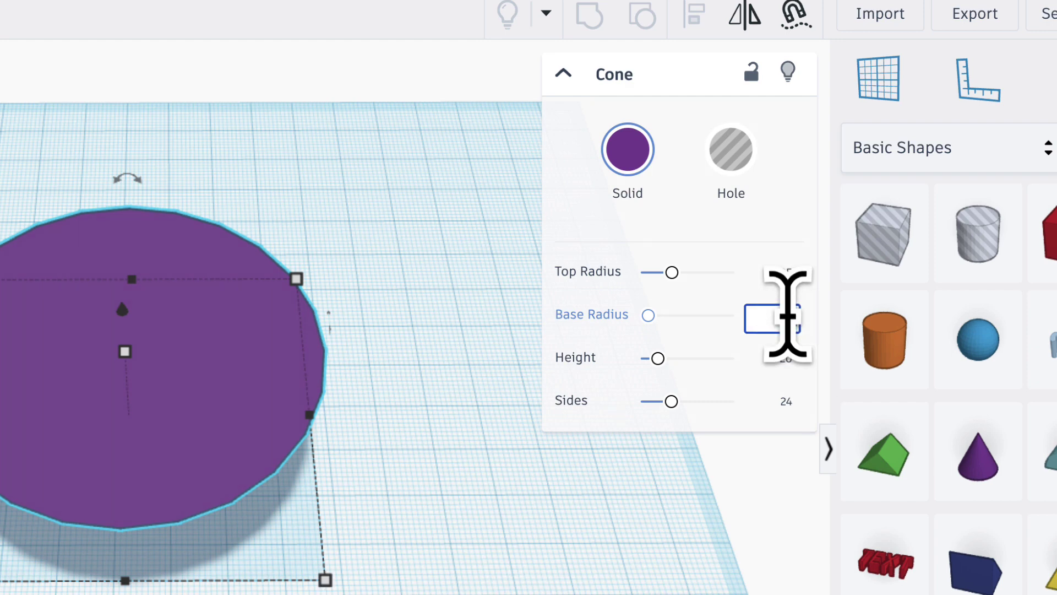
{"action": "type", "text": "30"}
{"action": "key", "text": "Return"}
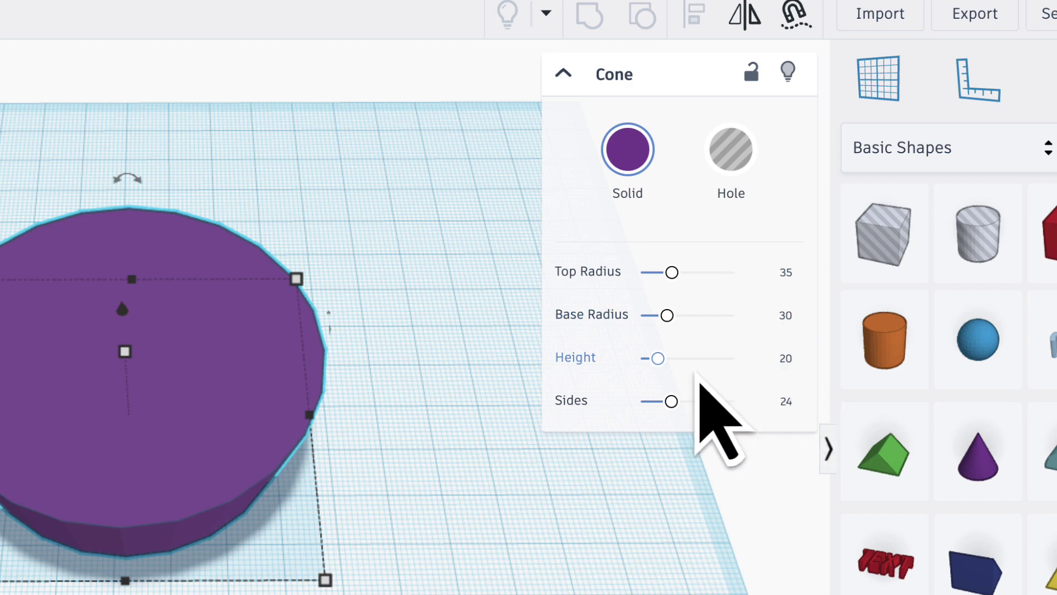
{"action": "left_click", "coordinate": [781, 358]}
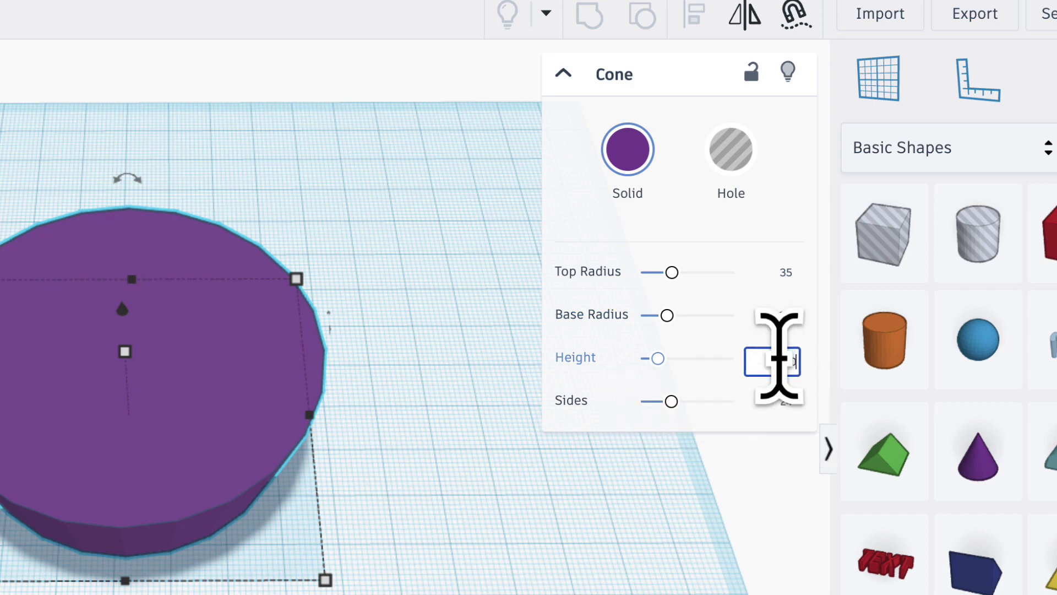
{"action": "type", "text": "60"}
{"action": "key", "text": "Return"}
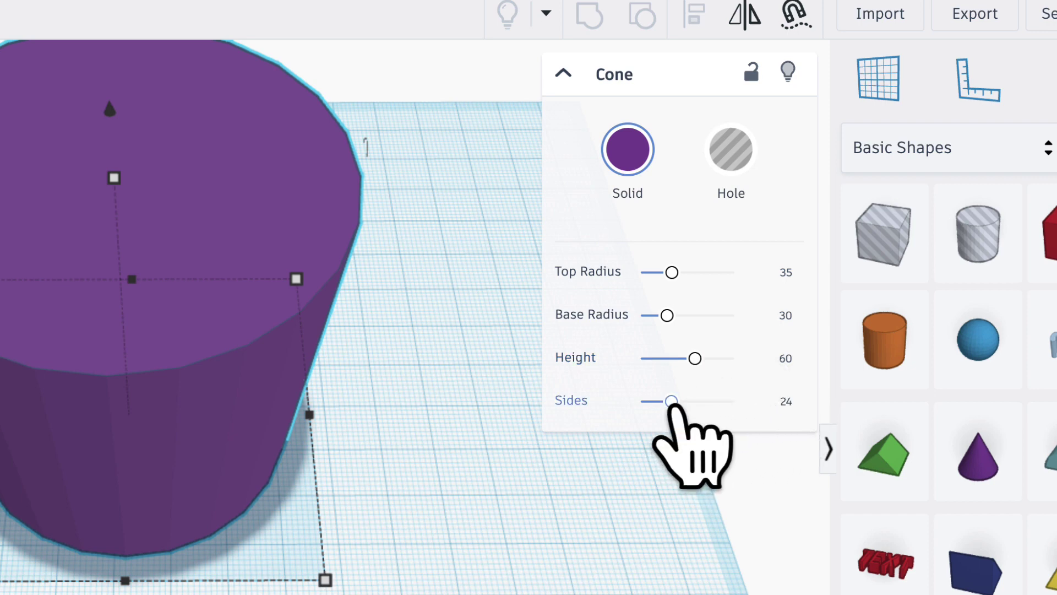
{"action": "left_click_drag", "start_coordinate": [671, 407], "coordinate": [795, 426]}
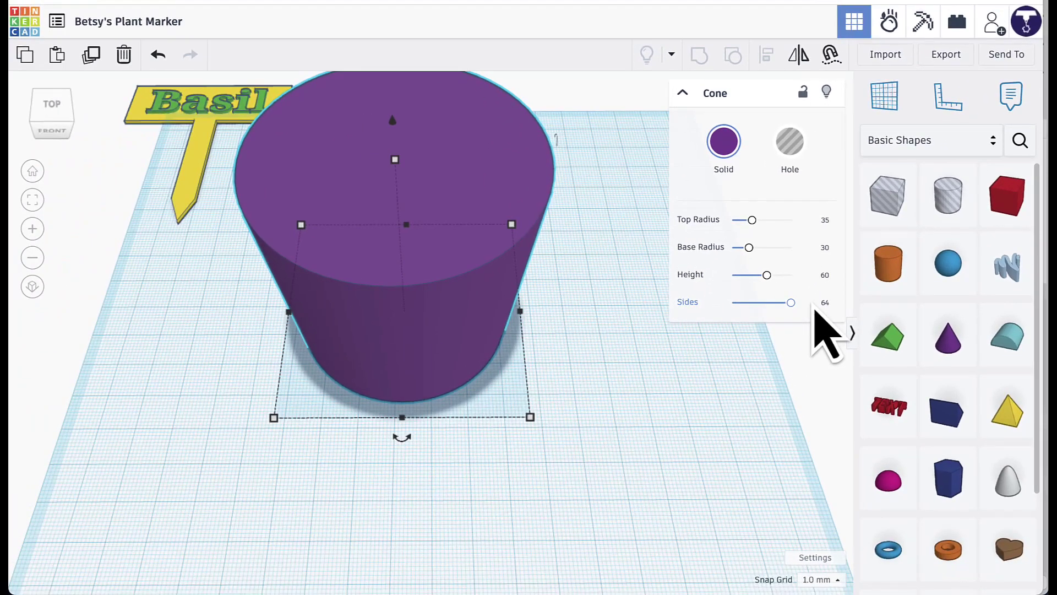
{"action": "scroll", "coordinate": [594, 375], "scroll_direction": "down", "scroll_amount": 3}
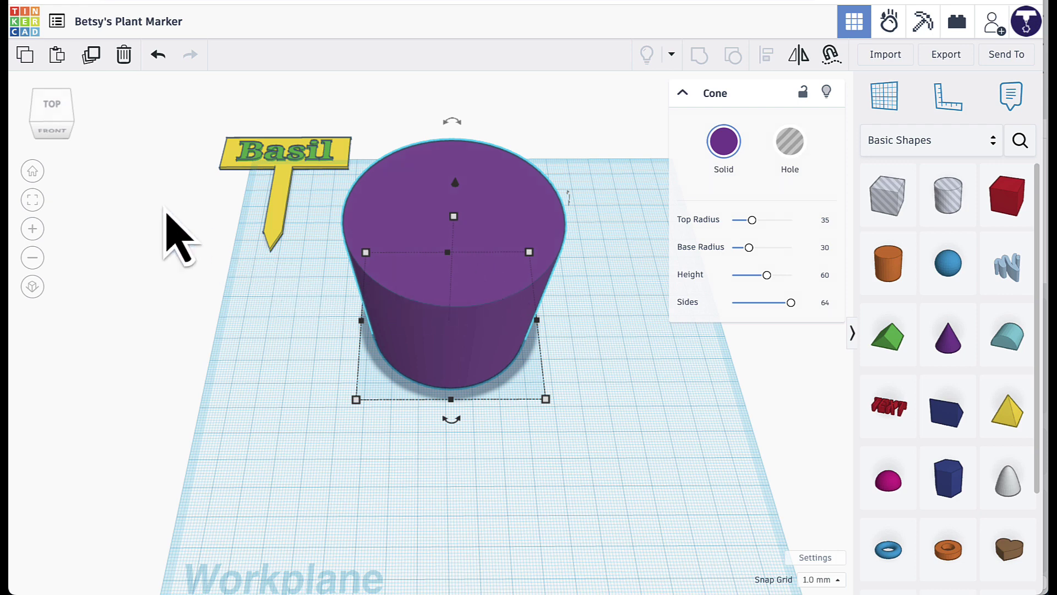
Step: Duplicate the cone in place and turn the copy into a hole
{"action": "left_click", "coordinate": [95, 57]}
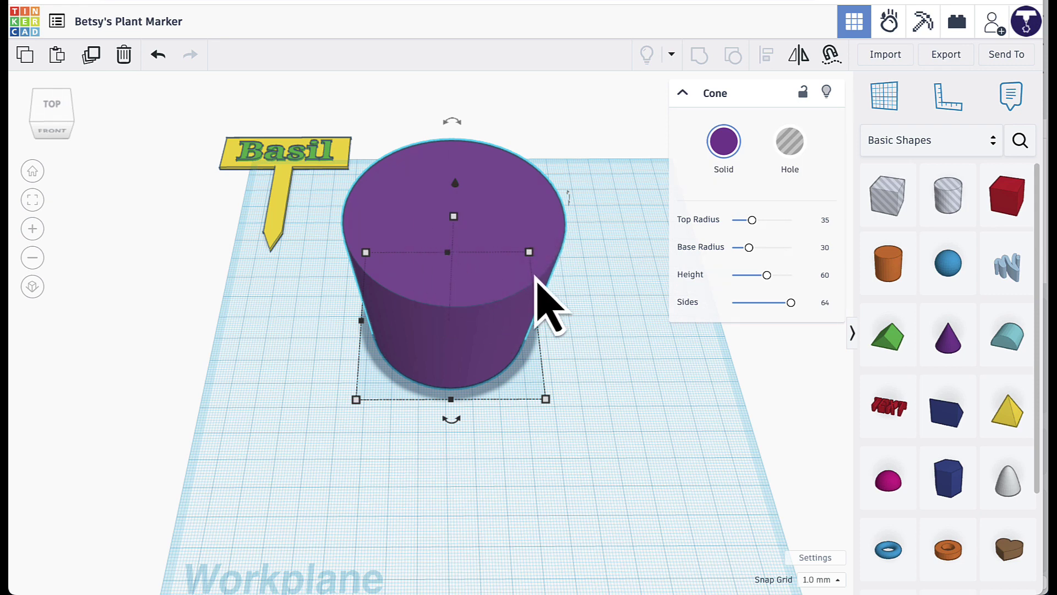
{"action": "left_click", "coordinate": [791, 144]}
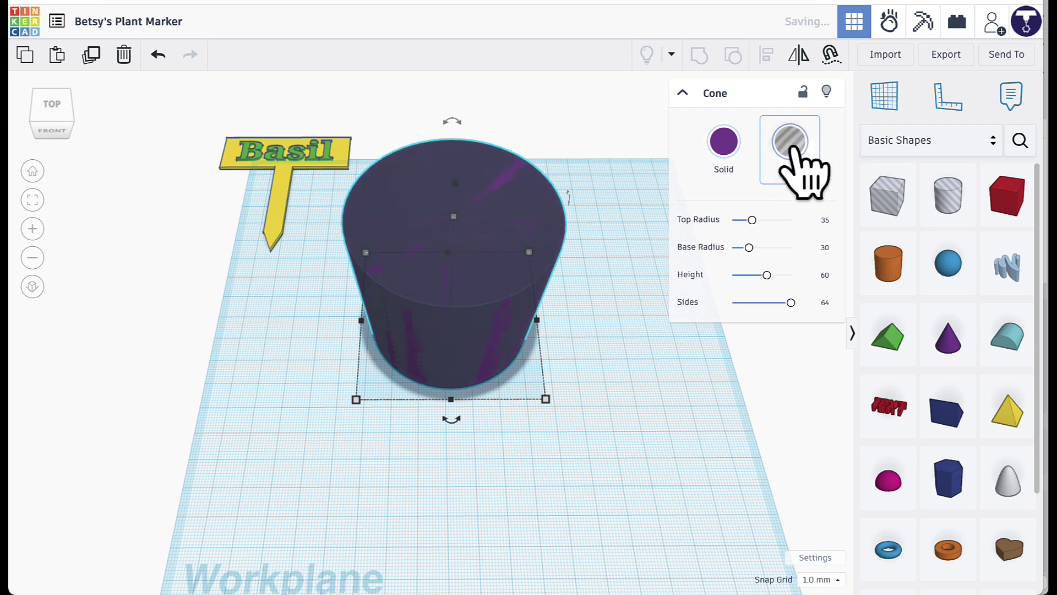
{"action": "scroll", "coordinate": [528, 256], "scroll_direction": "up", "scroll_amount": 1}
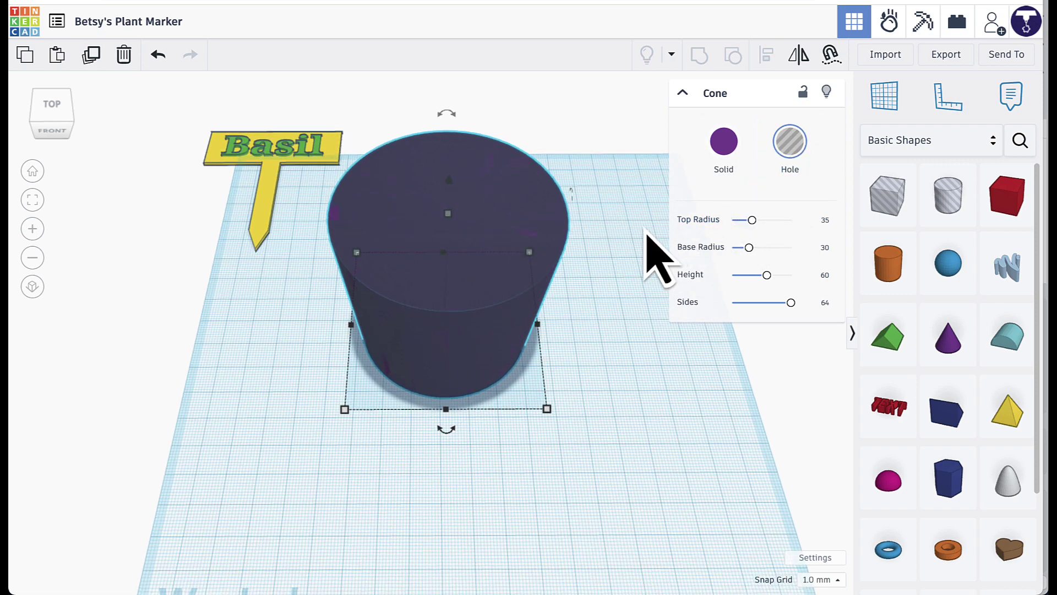
{"action": "scroll", "coordinate": [549, 253], "scroll_direction": "down", "scroll_amount": 3}
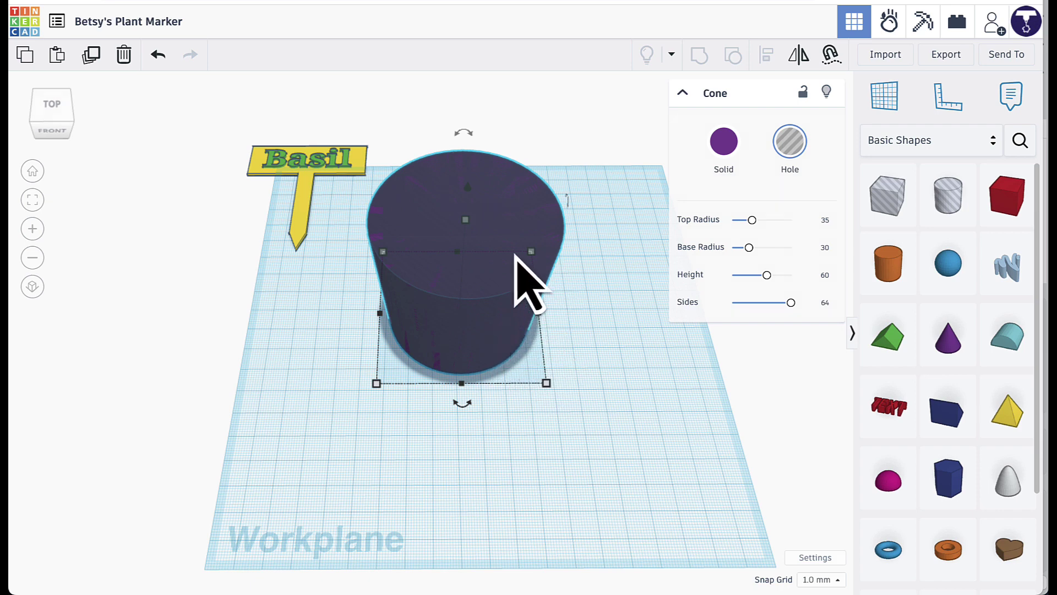
Step: Set the hole cone's top radius to 33 and its base radius to 28
{"action": "mouse_move", "coordinate": [457, 252]}
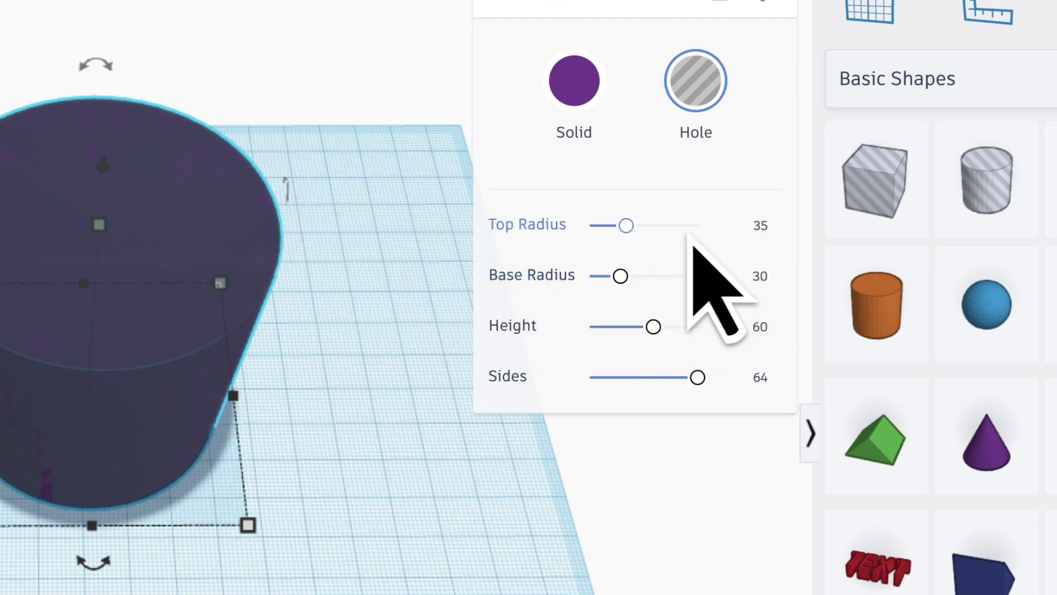
{"action": "left_click", "coordinate": [762, 228]}
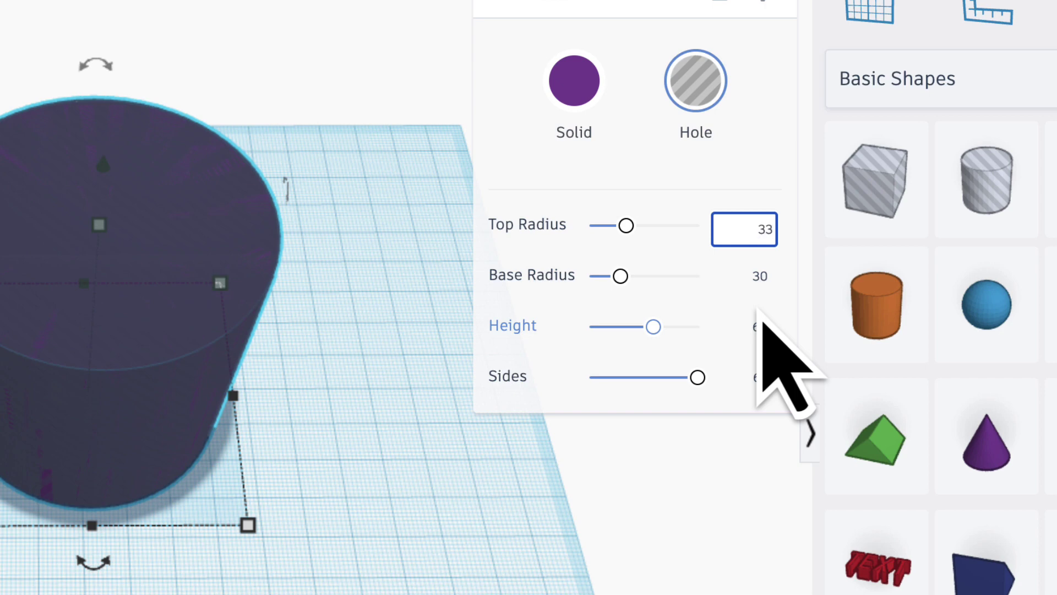
{"action": "type", "text": "33"}
{"action": "left_click", "coordinate": [758, 277]}
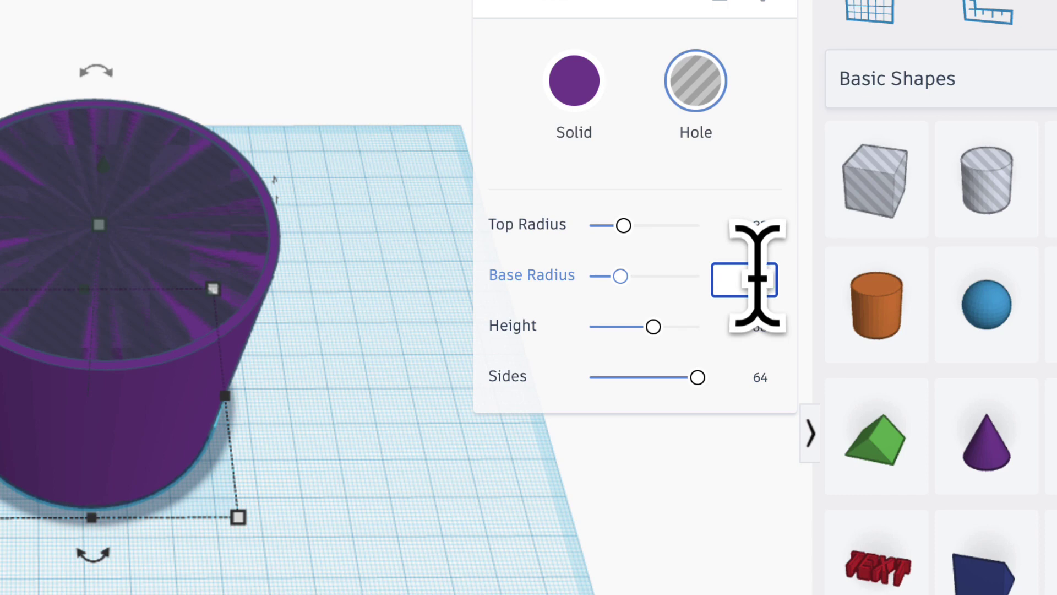
{"action": "key", "text": "Return"}
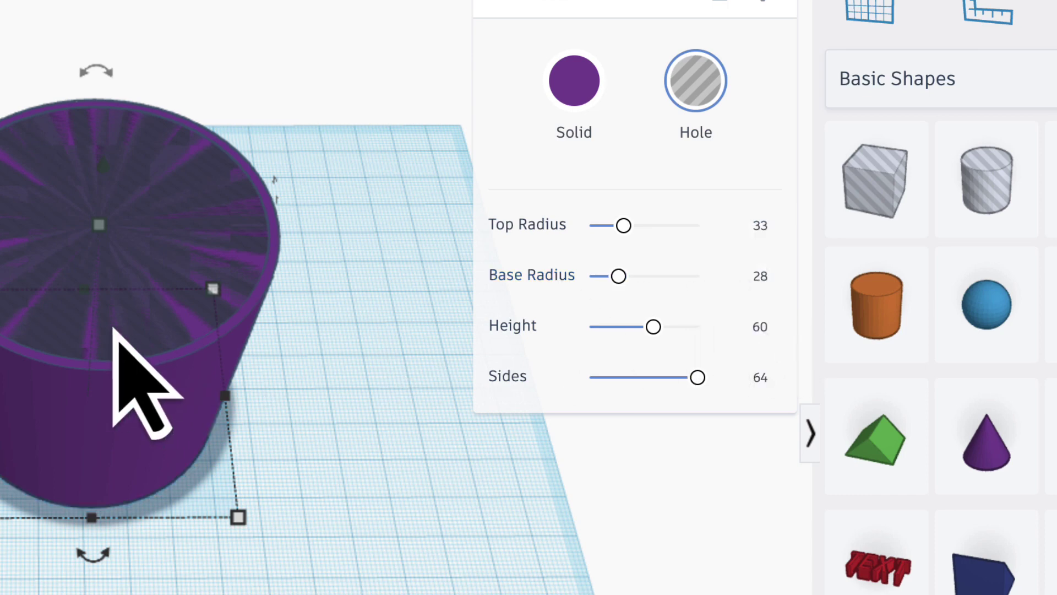
{"action": "scroll", "coordinate": [118, 243], "scroll_direction": "up", "scroll_amount": 1}
{"action": "scroll", "coordinate": [118, 243], "scroll_direction": "up", "scroll_amount": 1}
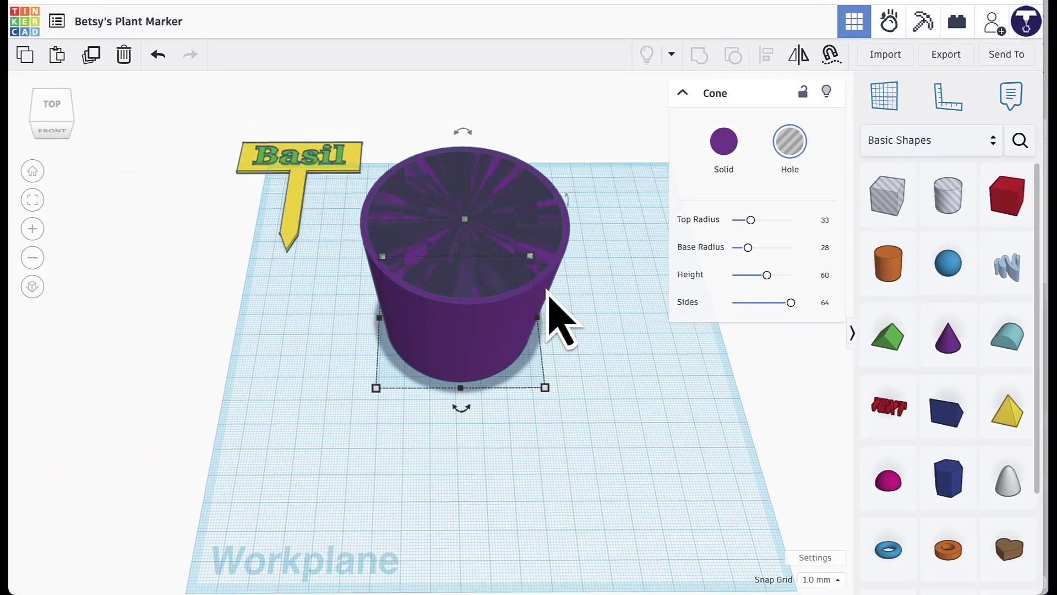
Step: Raise the hole cone slightly above the workplane, leaving a solid floor beneath it inside the outer cone
{"action": "right_click_drag", "start_coordinate": [566, 367], "coordinate": [566, 170]}
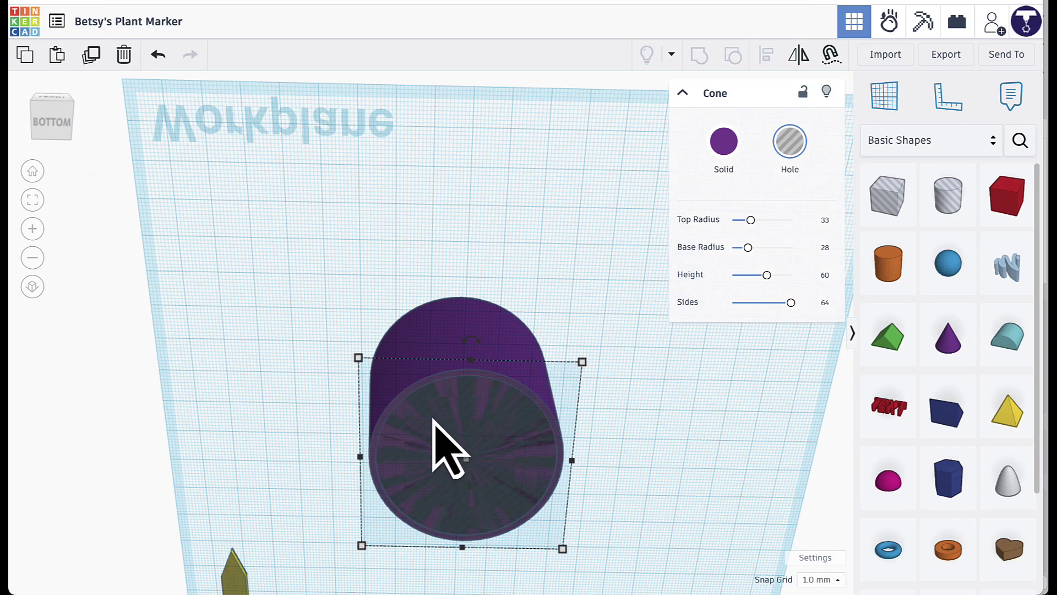
{"action": "right_click_drag", "start_coordinate": [465, 267], "coordinate": [448, 473]}
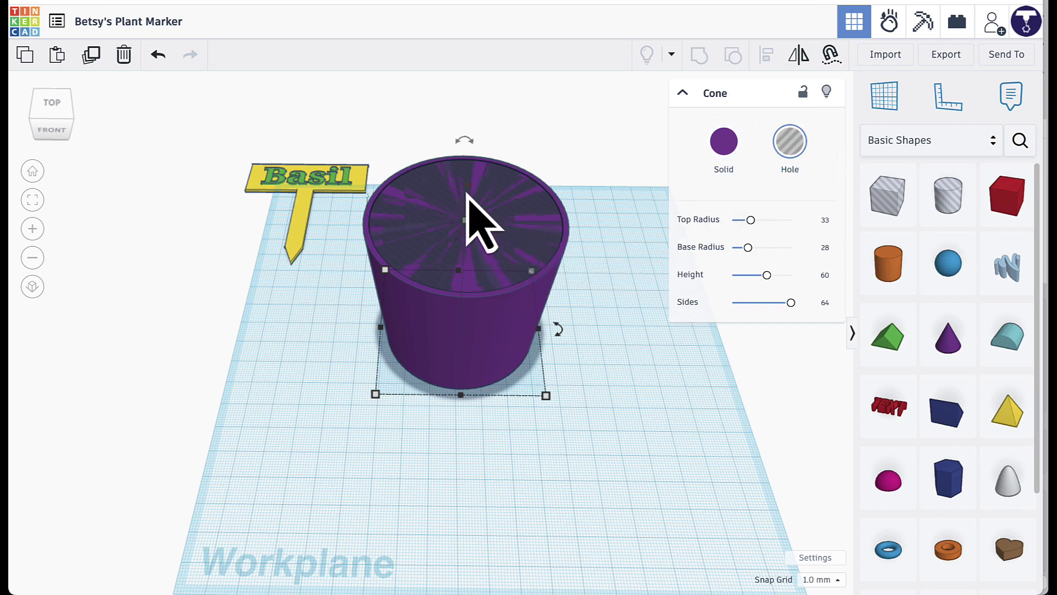
{"action": "scroll", "coordinate": [467, 194], "scroll_direction": "up", "scroll_amount": 3}
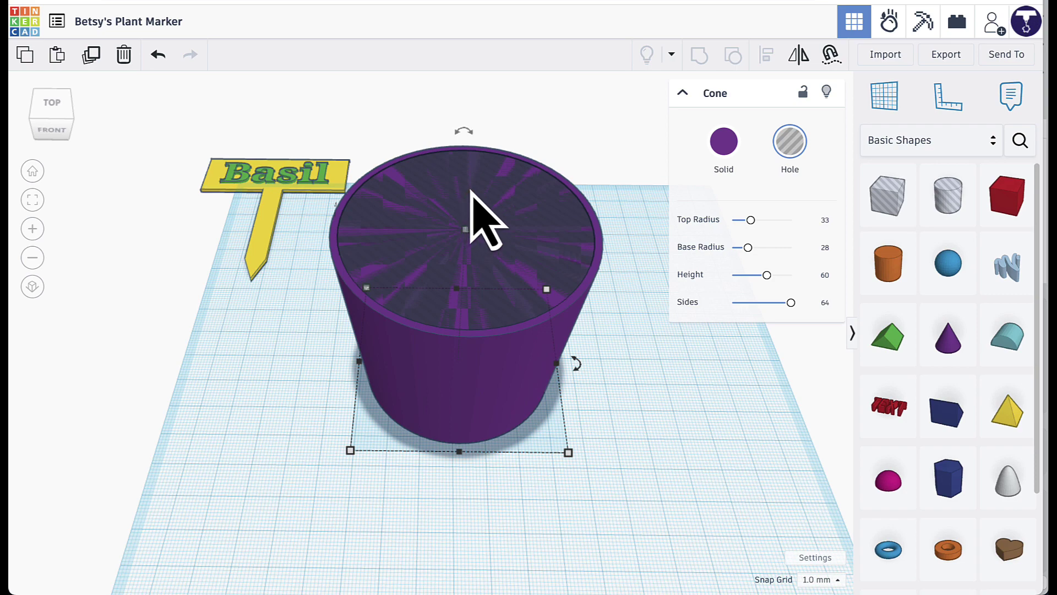
{"action": "mouse_move", "coordinate": [469, 194]}
{"action": "right_mouse_down"}
{"action": "mouse_move", "coordinate": [475, 156]}
{"action": "mouse_move", "coordinate": [468, 215]}
{"action": "mouse_move", "coordinate": [461, 181]}
{"action": "right_mouse_up"}
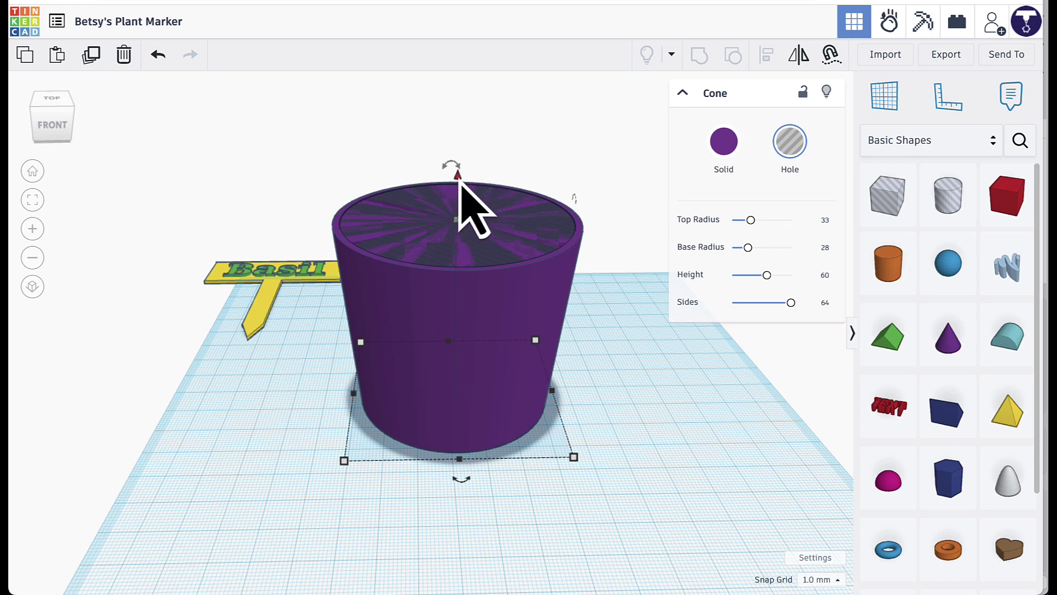
{"action": "right_click_drag", "start_coordinate": [460, 180], "coordinate": [461, 180]}
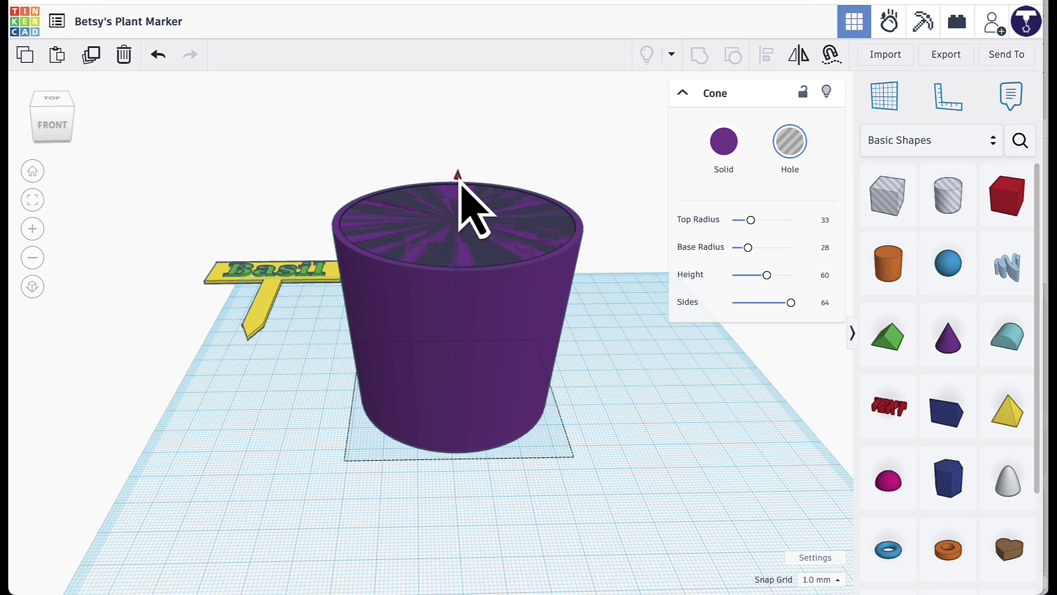
{"action": "left_click_drag", "start_coordinate": [459, 179], "coordinate": [460, 176]}
{"action": "mouse_move", "coordinate": [520, 166]}
{"action": "right_mouse_down"}
{"action": "mouse_move", "coordinate": [514, 189]}
{"action": "mouse_move", "coordinate": [518, 155]}
{"action": "right_mouse_up"}
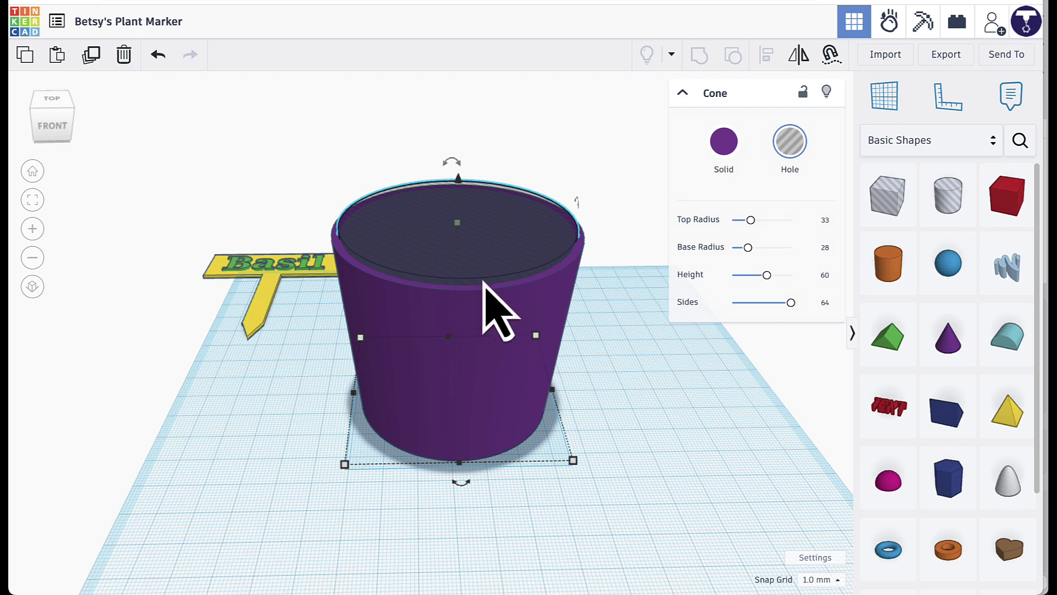
Step: Select both the solid cone and the hole cone and group them to hollow out the pot
{"action": "left_click", "coordinate": [597, 188]}
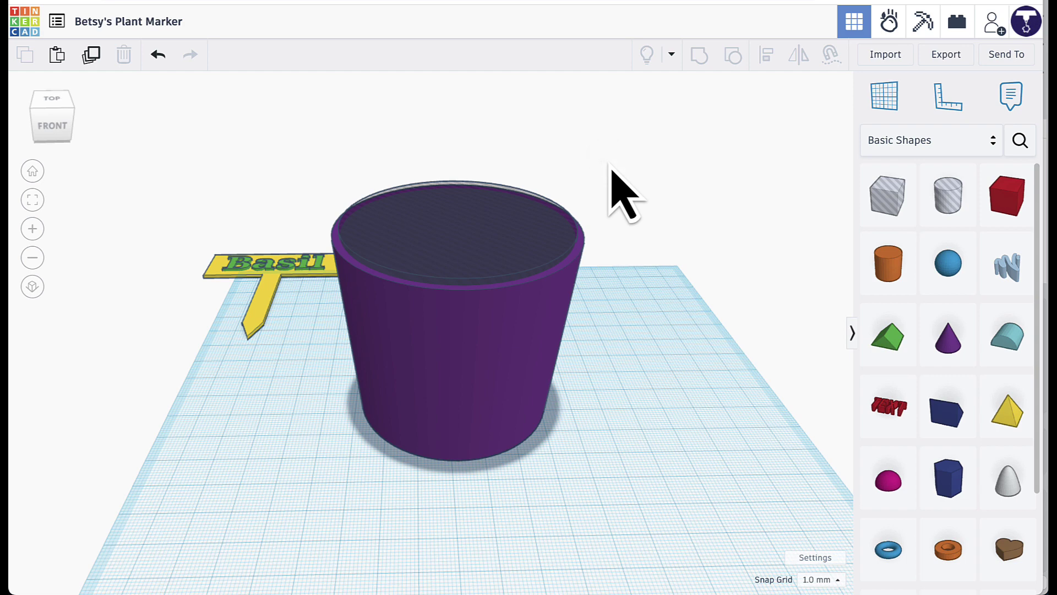
{"action": "left_click_drag", "start_coordinate": [610, 161], "coordinate": [518, 284]}
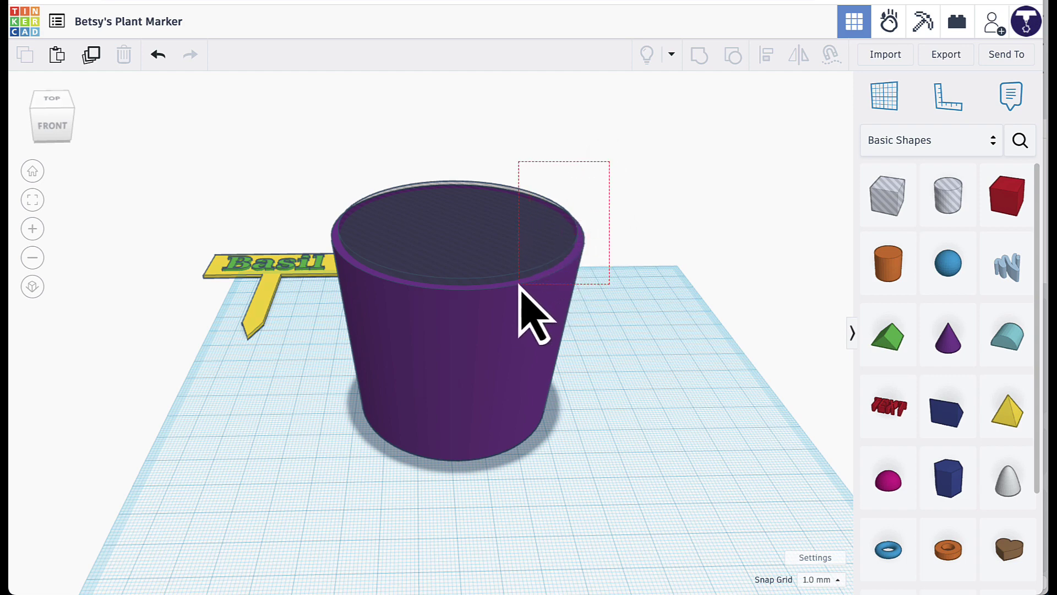
{"action": "left_click_drag", "start_coordinate": [518, 284], "coordinate": [519, 284]}
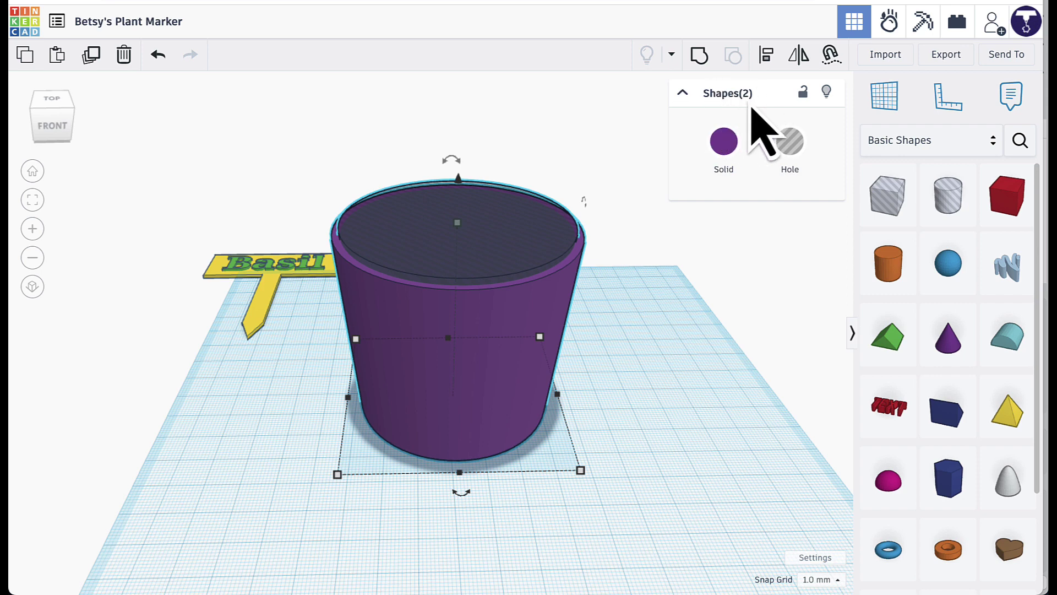
{"action": "left_click", "coordinate": [700, 59]}
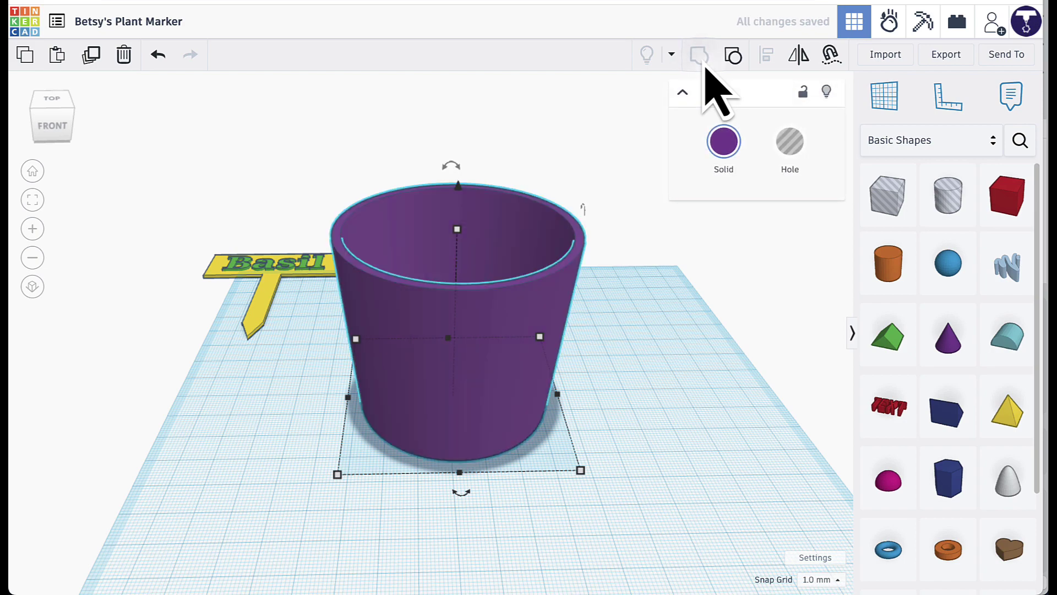
{"action": "right_click_drag", "start_coordinate": [554, 142], "coordinate": [538, 212]}
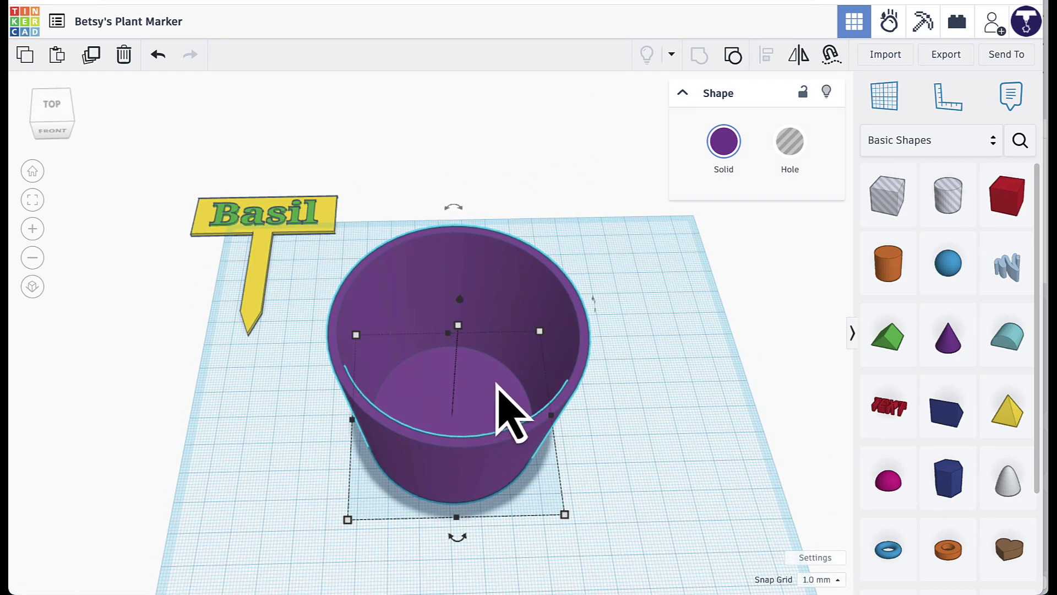
Step: Place a hole cylinder on the workplane beside the pot and set its length and width to 7 mm
{"action": "right_click_drag", "start_coordinate": [633, 368], "coordinate": [615, 328]}
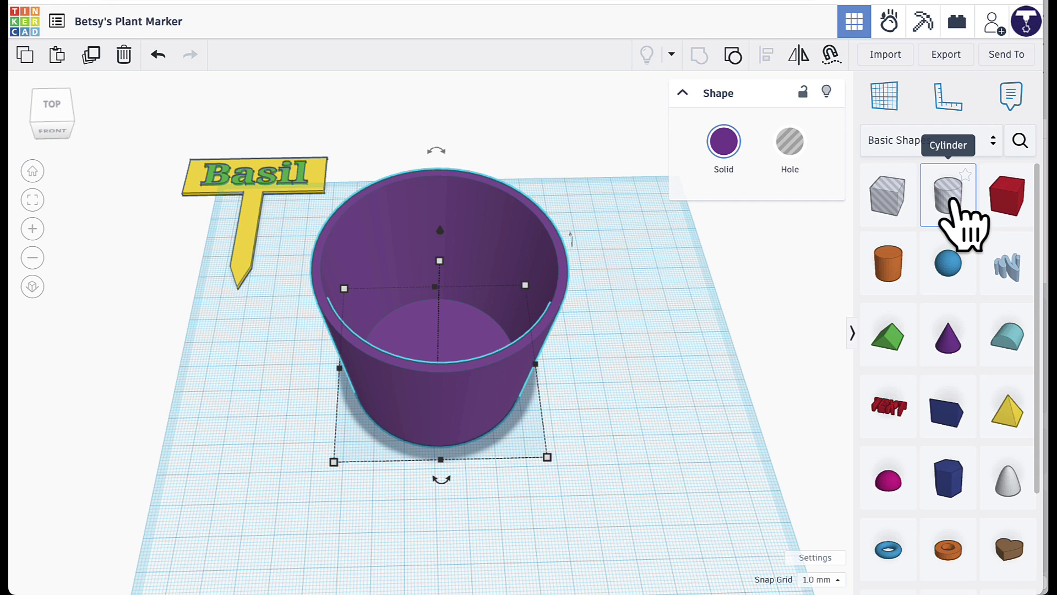
{"action": "left_click_drag", "start_coordinate": [952, 201], "coordinate": [590, 444]}
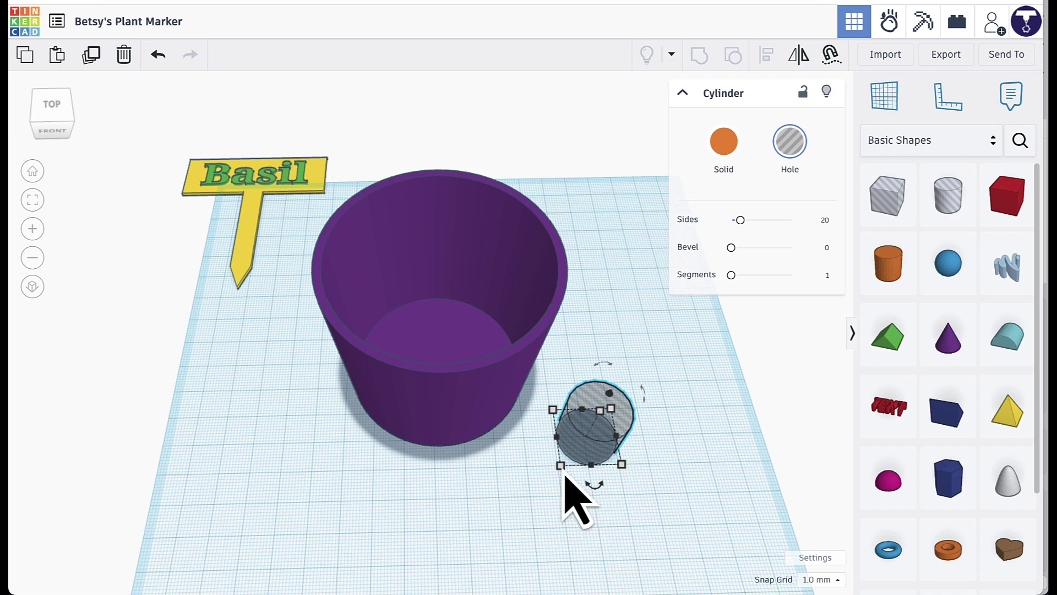
{"action": "scroll", "coordinate": [564, 474], "scroll_direction": "up", "scroll_amount": 4}
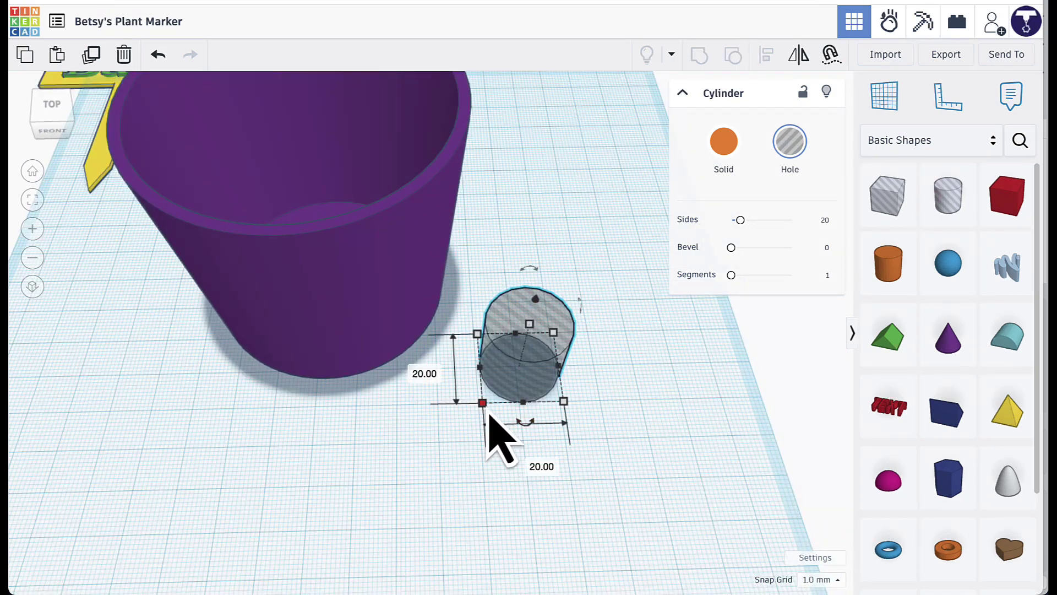
{"action": "left_click", "coordinate": [413, 369]}
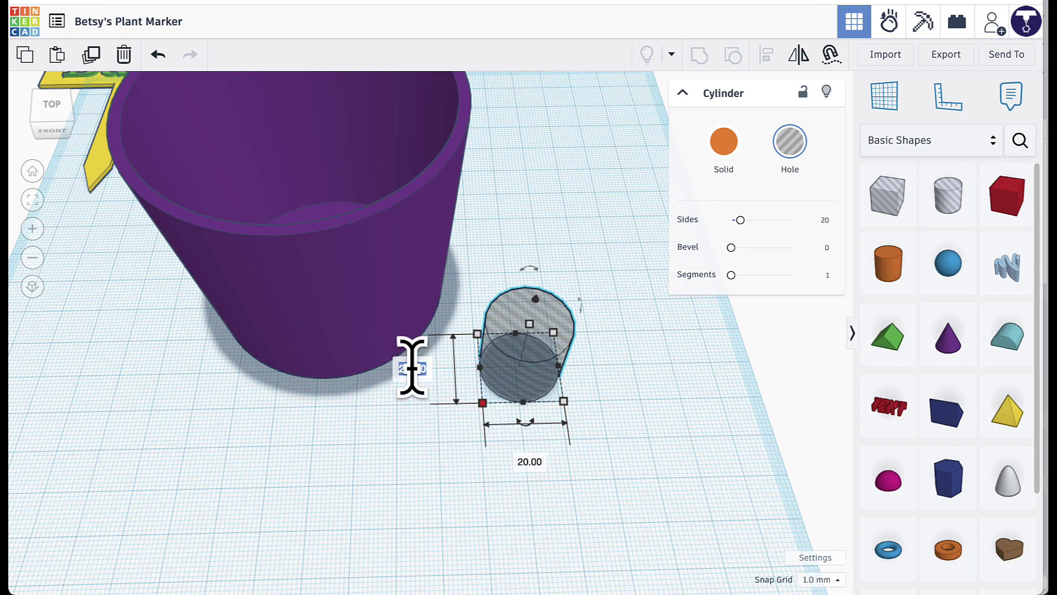
{"action": "type", "text": "7"}
{"action": "key", "text": "Tab"}
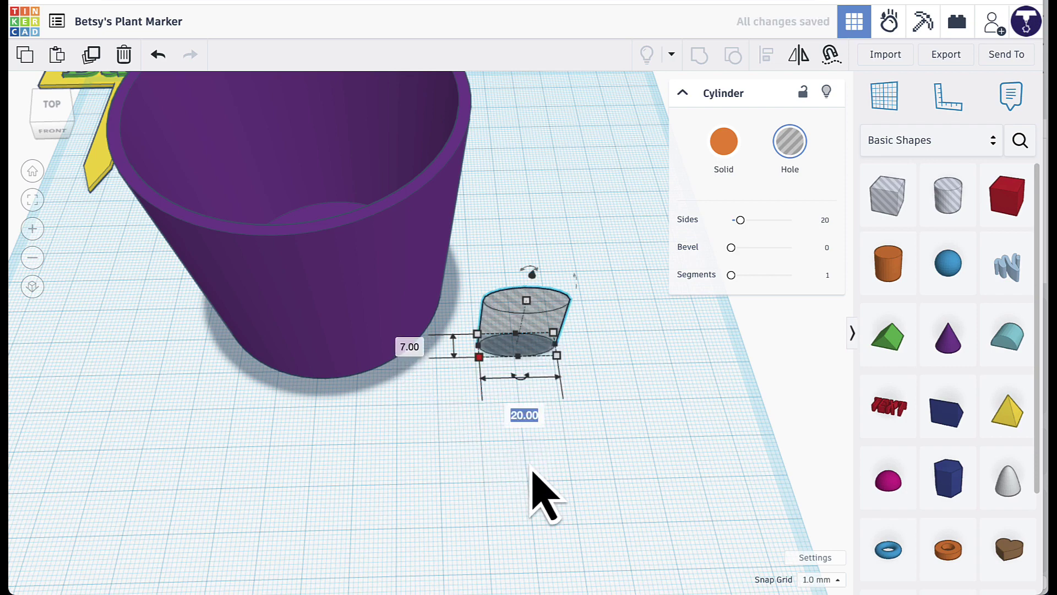
{"action": "key", "text": "Return"}
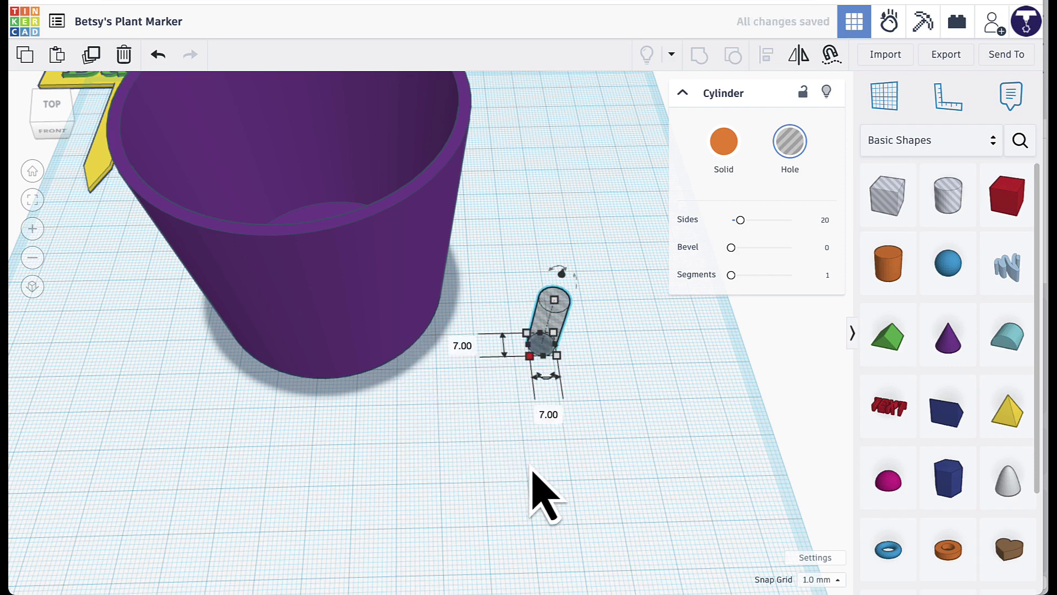
Step: Select the hole cylinder together with the pot and align their centres along both horizontal axes
{"action": "scroll", "coordinate": [478, 416], "scroll_direction": "down", "scroll_amount": 5}
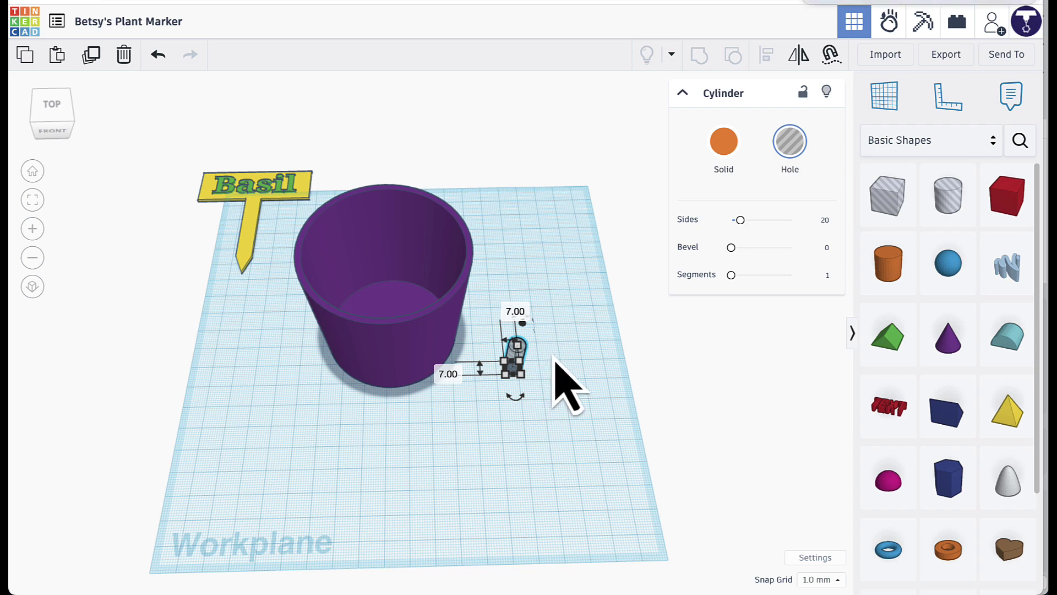
{"action": "key", "text": "shift"}
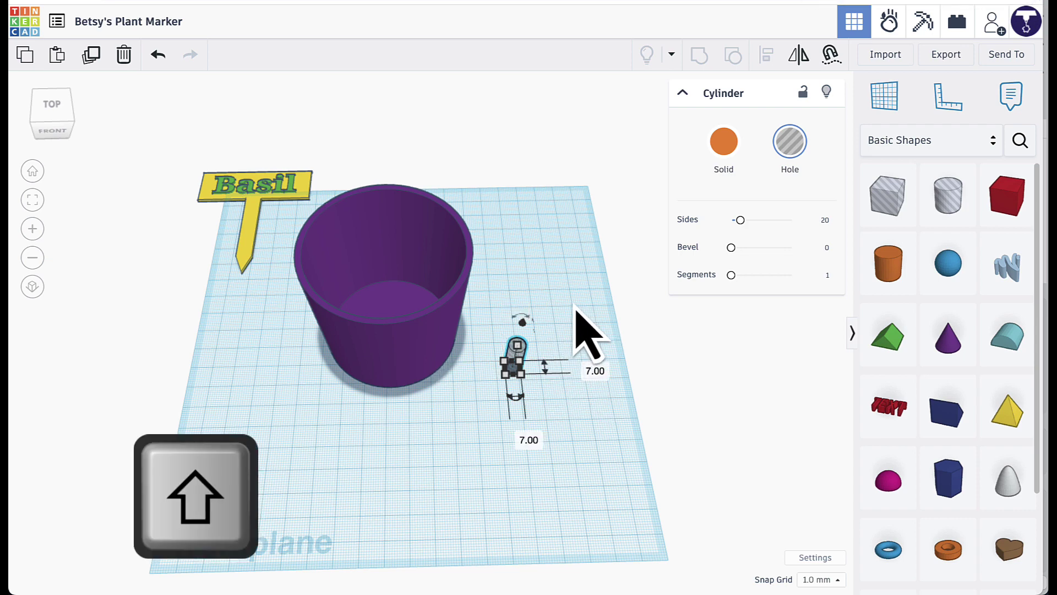
{"action": "left_click", "coordinate": [418, 314], "text": "shift"}
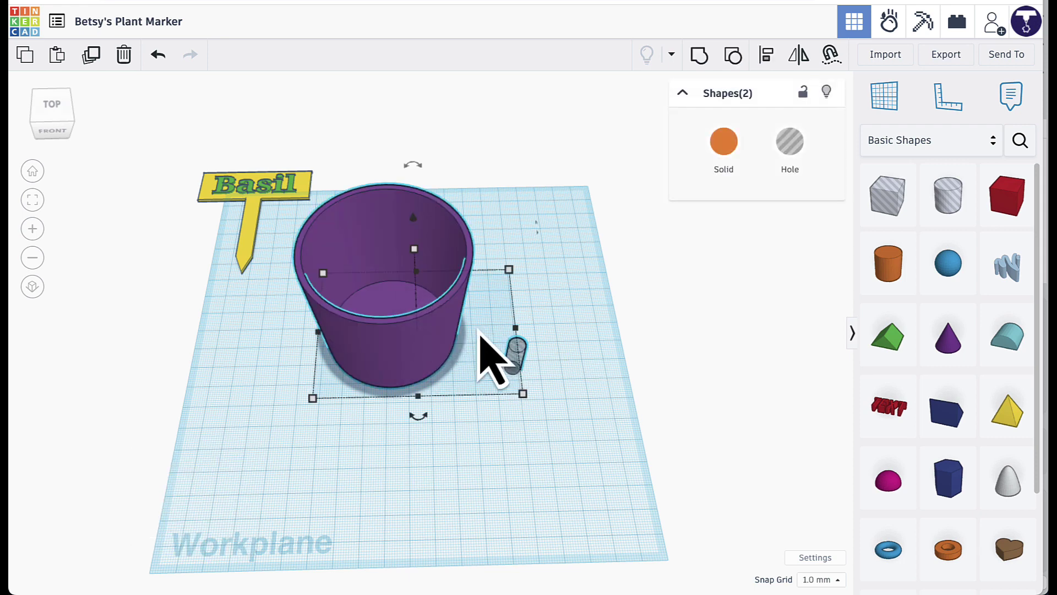
{"action": "left_click", "coordinate": [767, 59]}
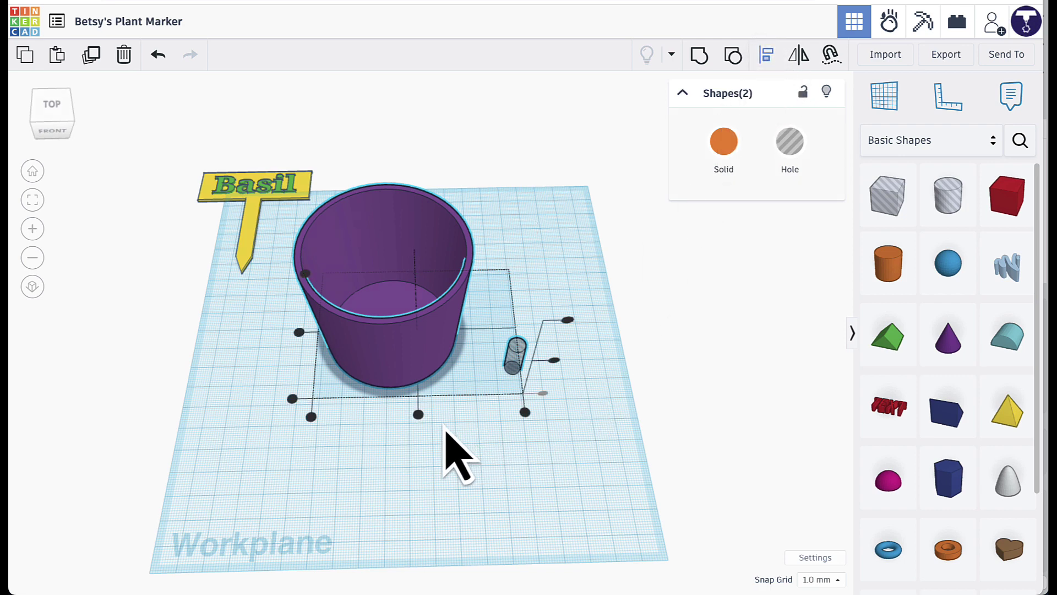
{"action": "left_click", "coordinate": [418, 415]}
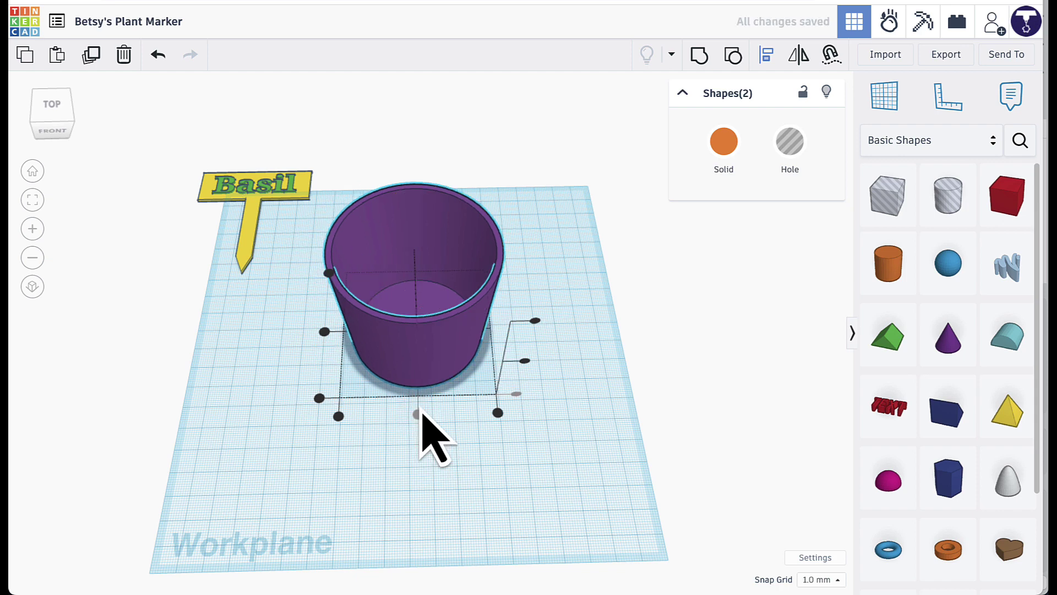
{"action": "left_click", "coordinate": [324, 332]}
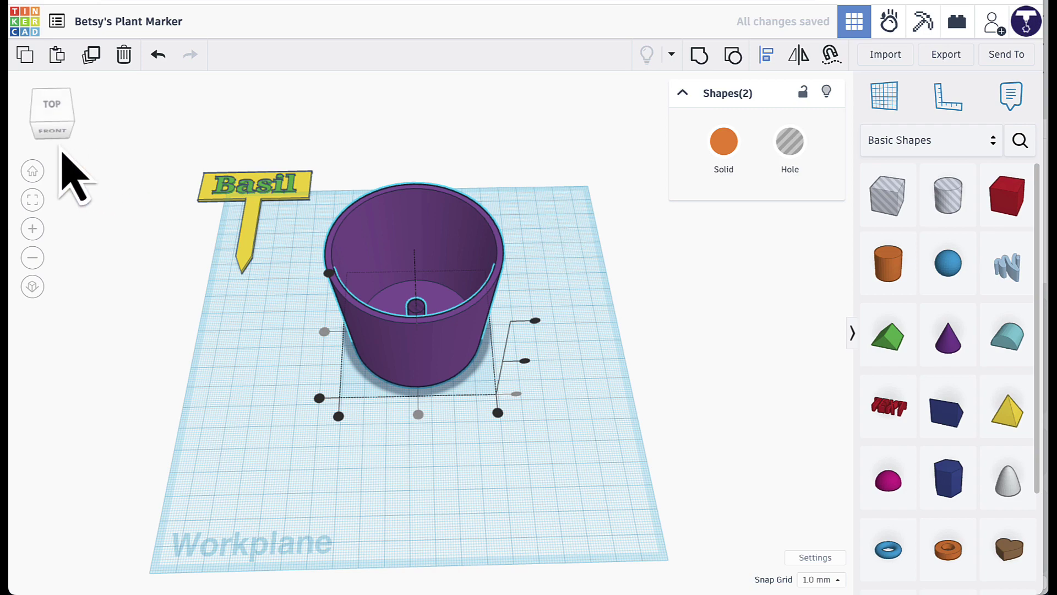
Step: Check the centring from above and group the cylinder with the pot to cut a drainage hole through its floor
{"action": "left_click", "coordinate": [53, 113]}
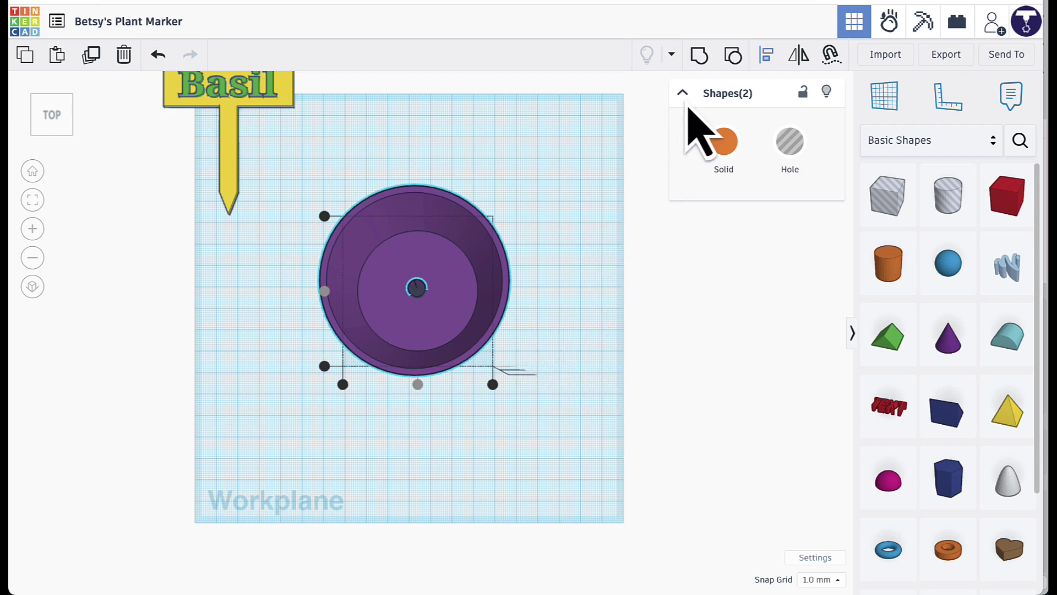
{"action": "left_click", "coordinate": [702, 58]}
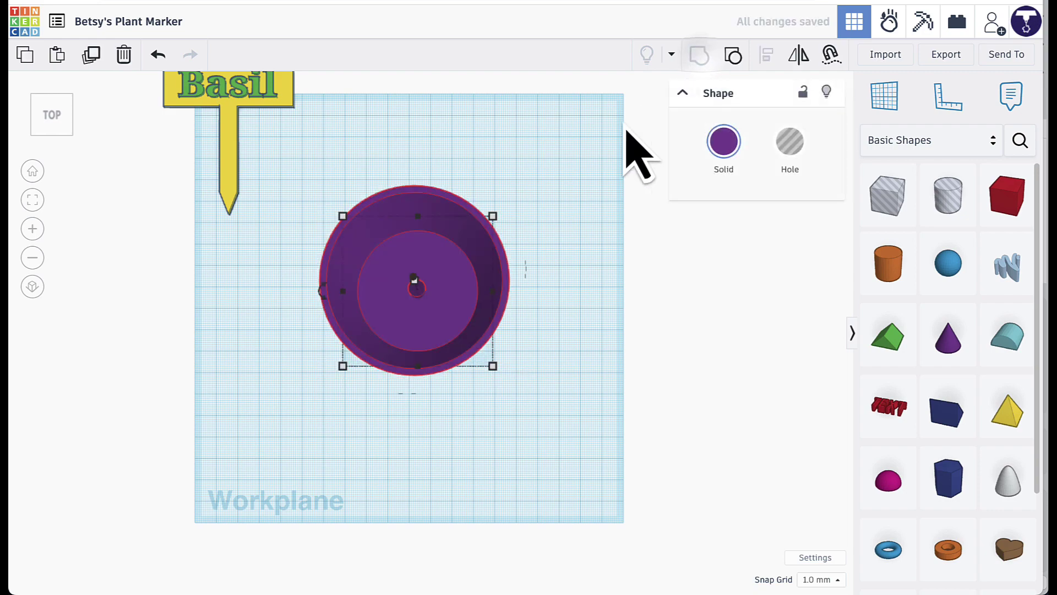
{"action": "right_click_drag", "start_coordinate": [586, 285], "coordinate": [575, 185]}
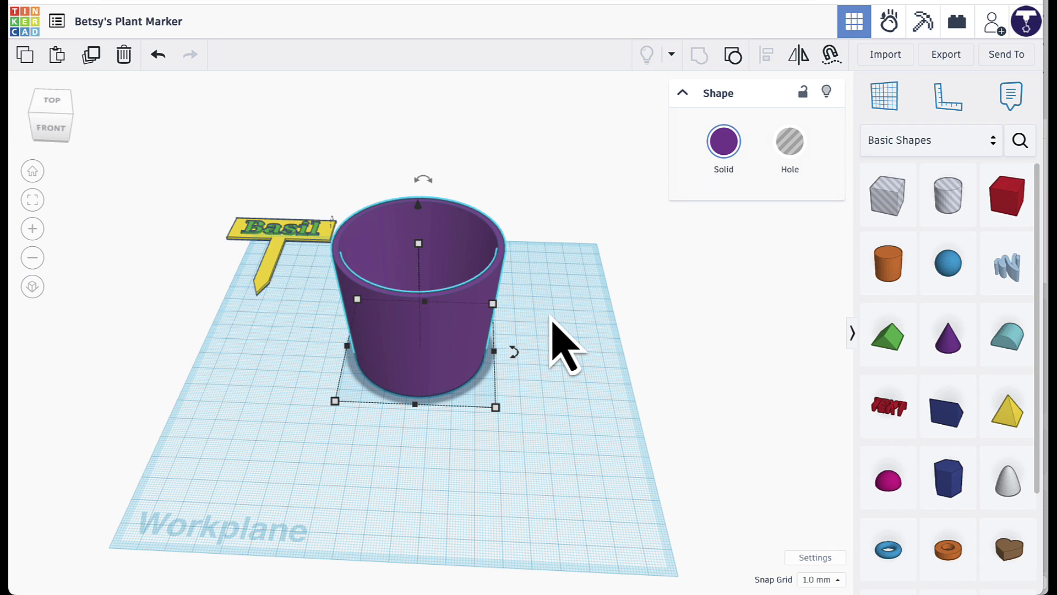
Step: Export only the selected plant pot as an STL file for 3D printing
{"action": "mouse_move", "coordinate": [551, 317]}
{"action": "right_mouse_down"}
{"action": "mouse_move", "coordinate": [559, 323]}
{"action": "mouse_move", "coordinate": [569, 307]}
{"action": "mouse_move", "coordinate": [569, 342]}
{"action": "mouse_move", "coordinate": [567, 330]}
{"action": "right_mouse_up"}
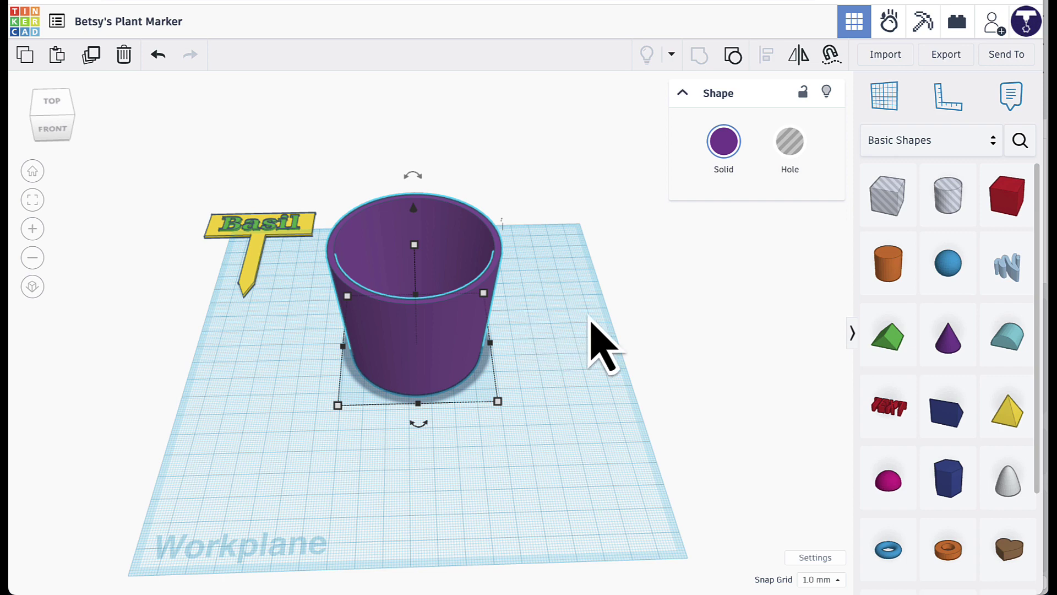
{"action": "mouse_move", "coordinate": [557, 330]}
{"action": "right_mouse_down"}
{"action": "mouse_move", "coordinate": [554, 302]}
{"action": "mouse_move", "coordinate": [555, 323]}
{"action": "mouse_move", "coordinate": [538, 331]}
{"action": "right_mouse_up"}
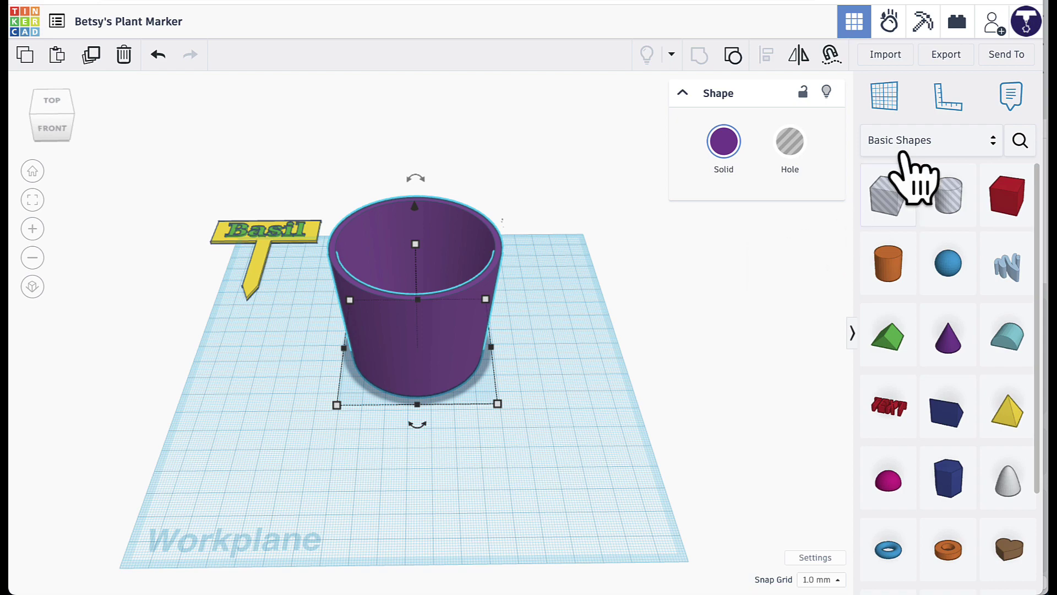
{"action": "left_click", "coordinate": [947, 55]}
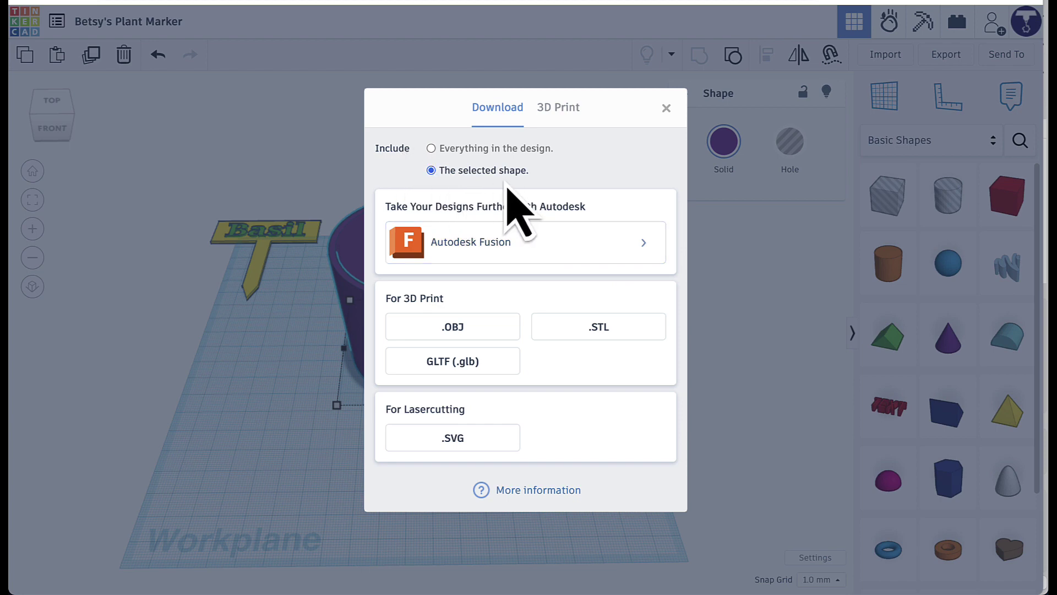
{"action": "left_click", "coordinate": [605, 336]}
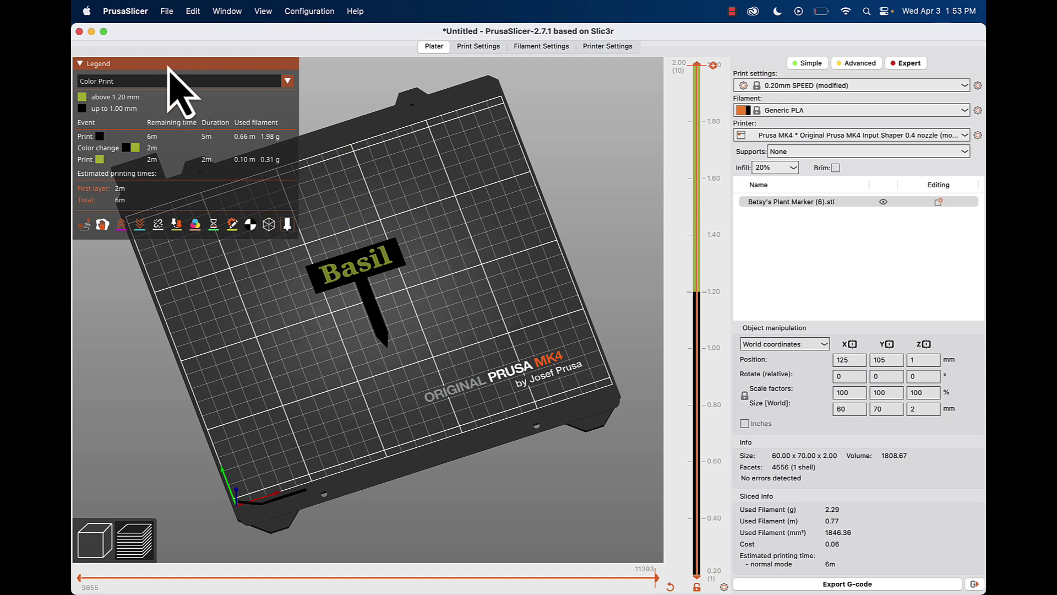
Step: Switch to PrusaSlicer and import the pot's "Plant Marker (7)" STL from Downloads into a new project
{"action": "left_click", "coordinate": [167, 12]}
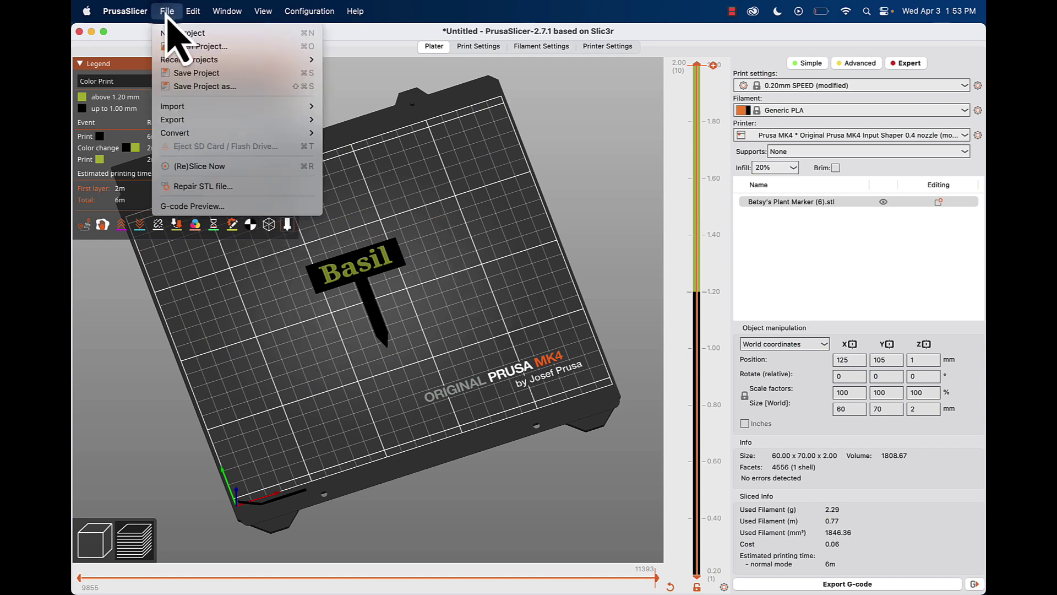
{"action": "left_click", "coordinate": [175, 34]}
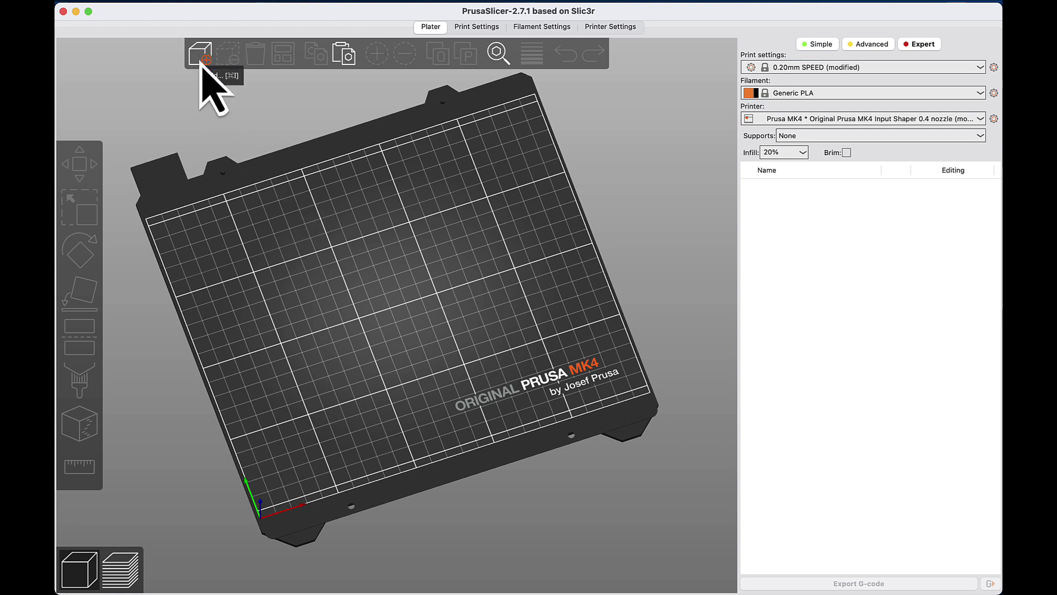
{"action": "left_click", "coordinate": [201, 60]}
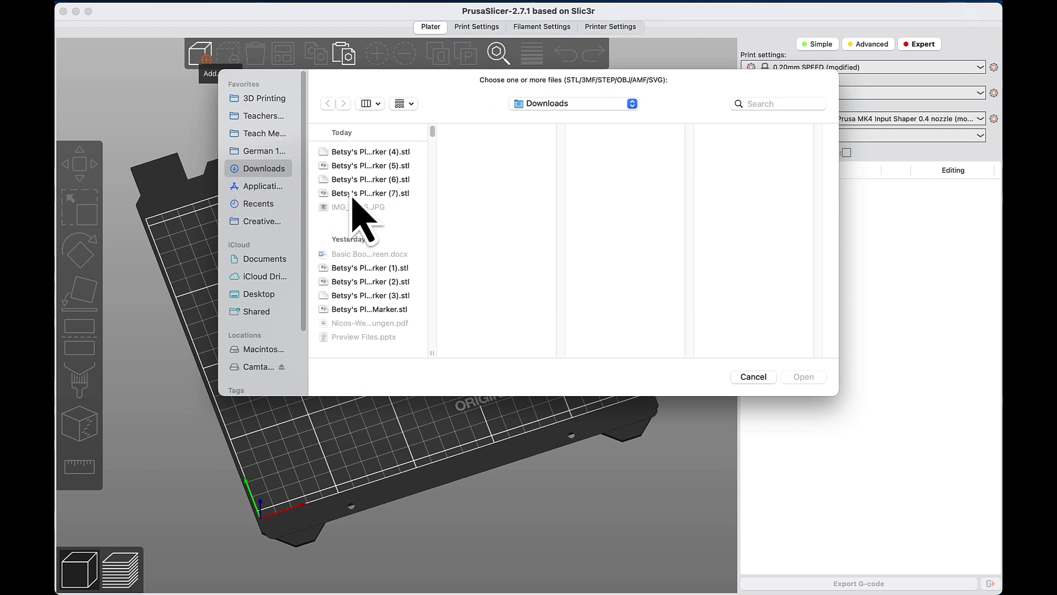
{"action": "left_click", "coordinate": [357, 193]}
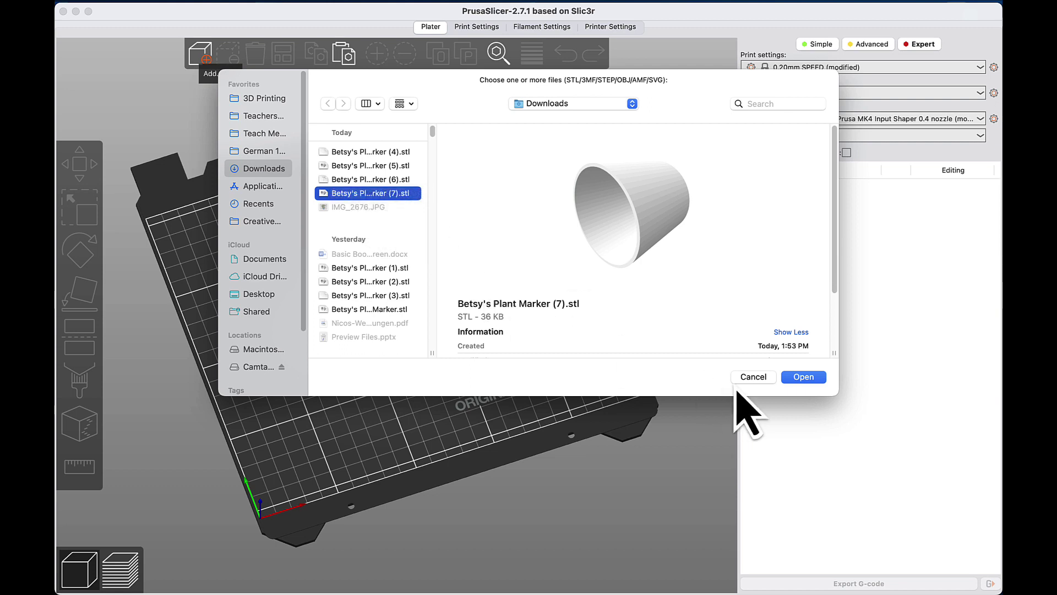
{"action": "left_click", "coordinate": [804, 379]}
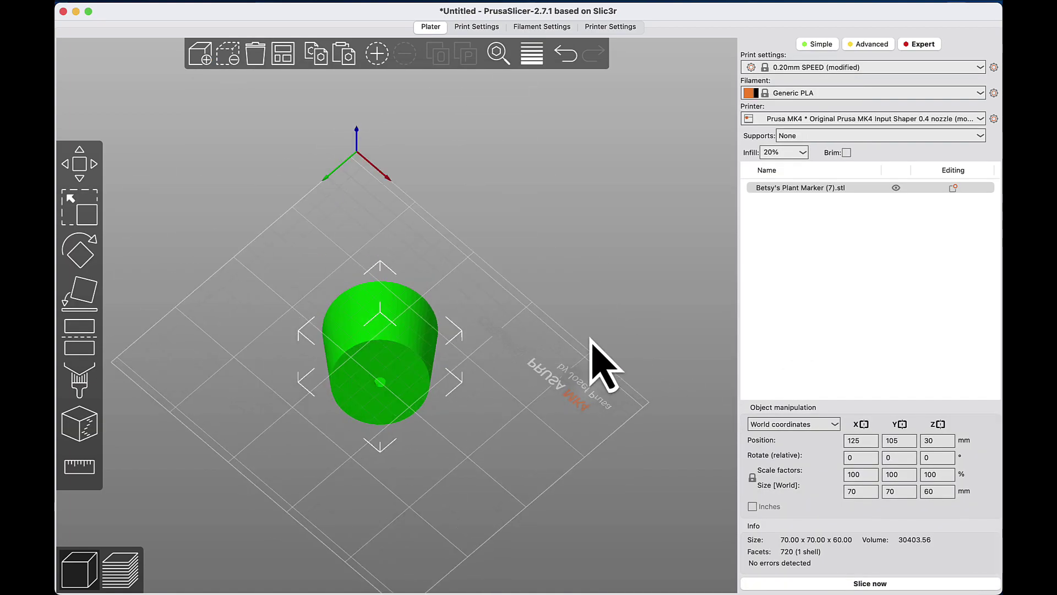
Step: Slice the pot and step through its layers down to the first layer and back up to the full height
{"action": "left_click_drag", "start_coordinate": [584, 388], "coordinate": [584, 380]}
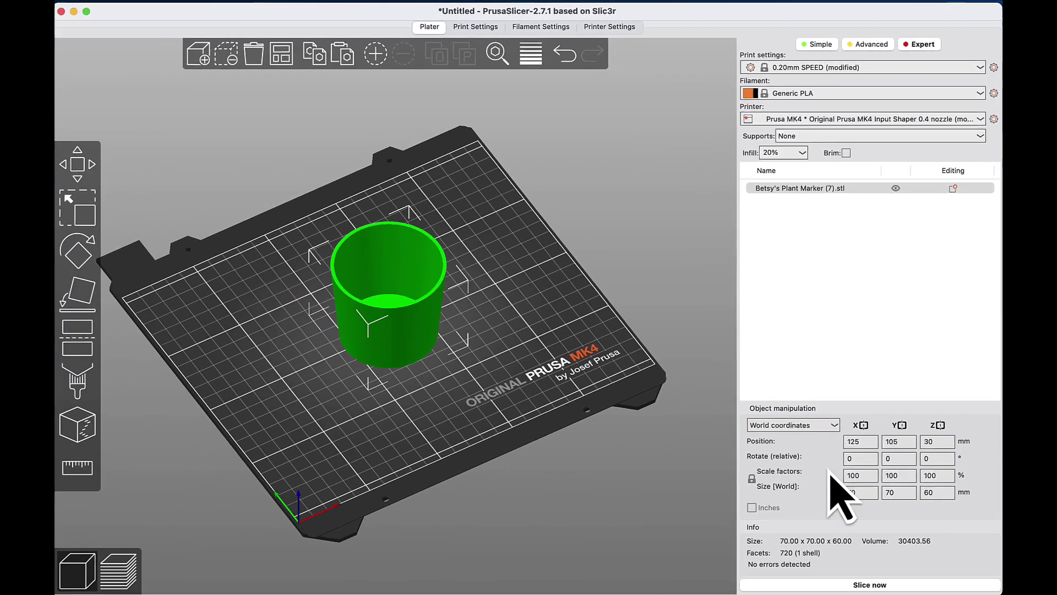
{"action": "left_click", "coordinate": [852, 585]}
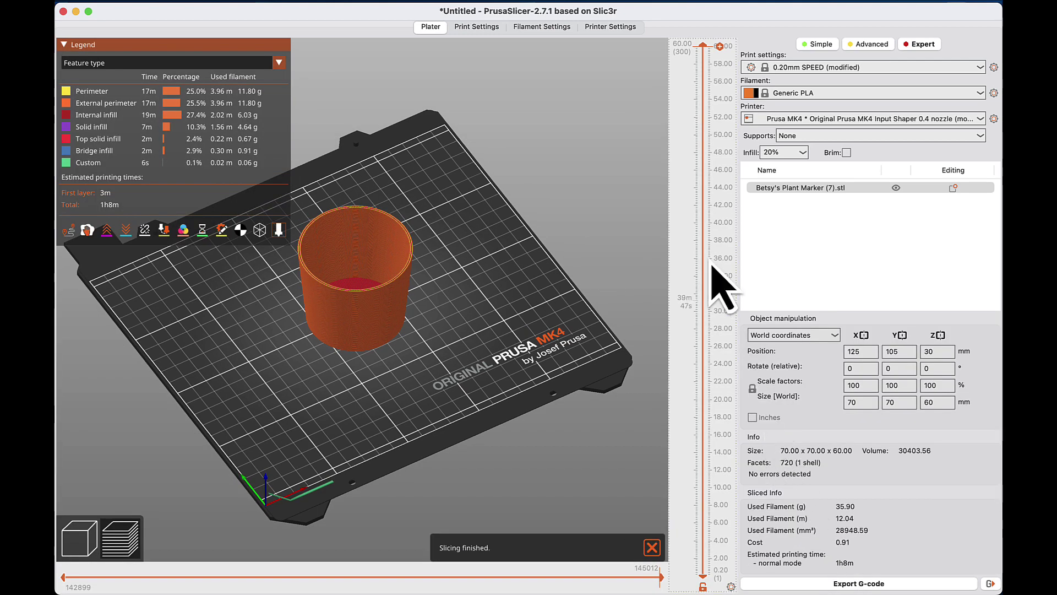
{"action": "left_click_drag", "start_coordinate": [709, 54], "coordinate": [703, 573]}
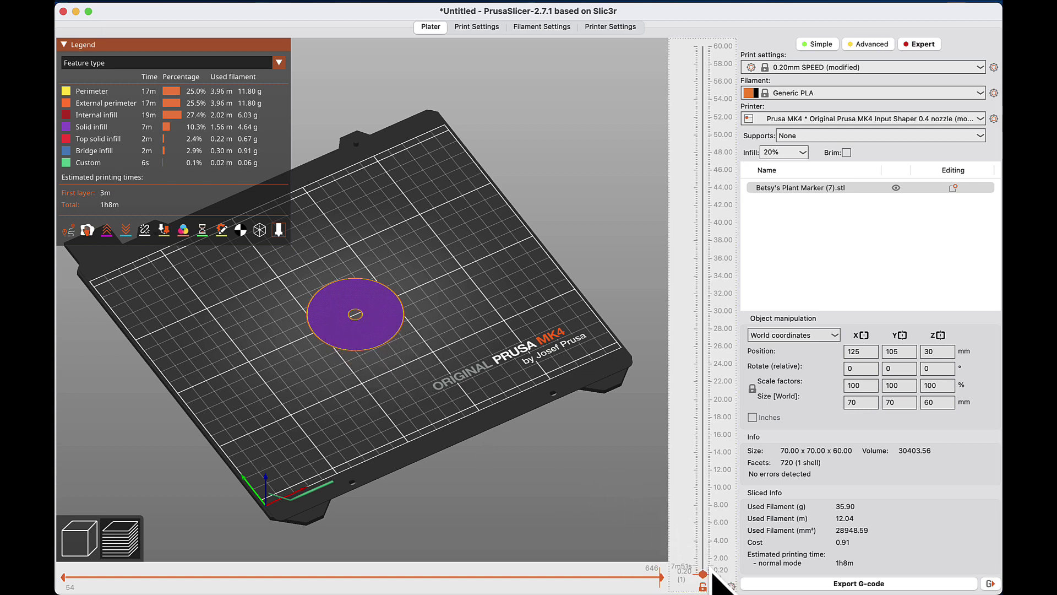
{"action": "left_click_drag", "start_coordinate": [708, 579], "coordinate": [679, 39]}
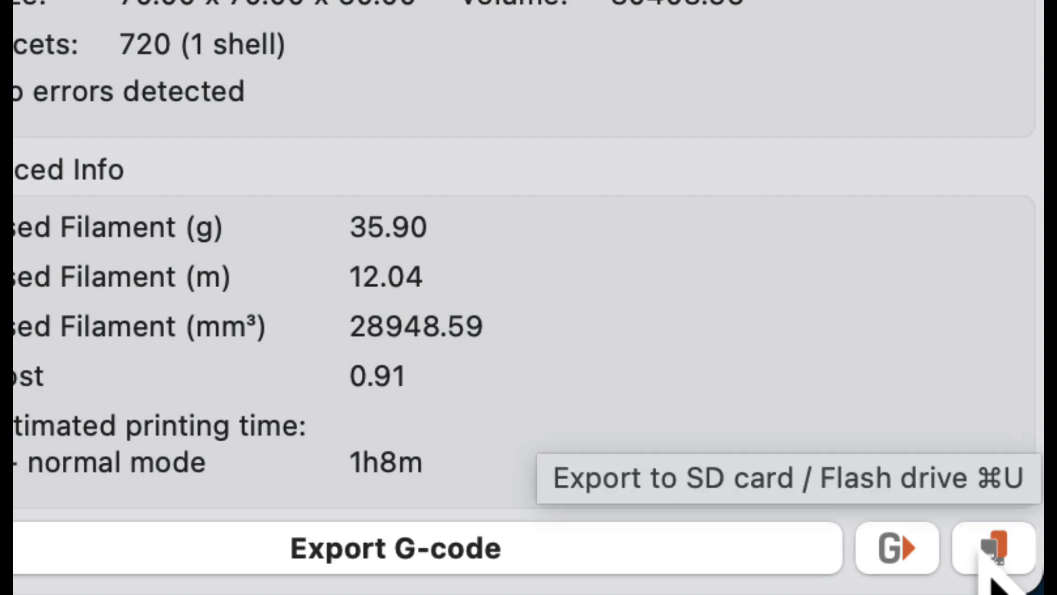
Step: Export the G-code to the PRUSAI3MK3 SD card, named with the owner's first name plus "Planter", and eject the card
{"action": "left_click", "coordinate": [980, 554]}
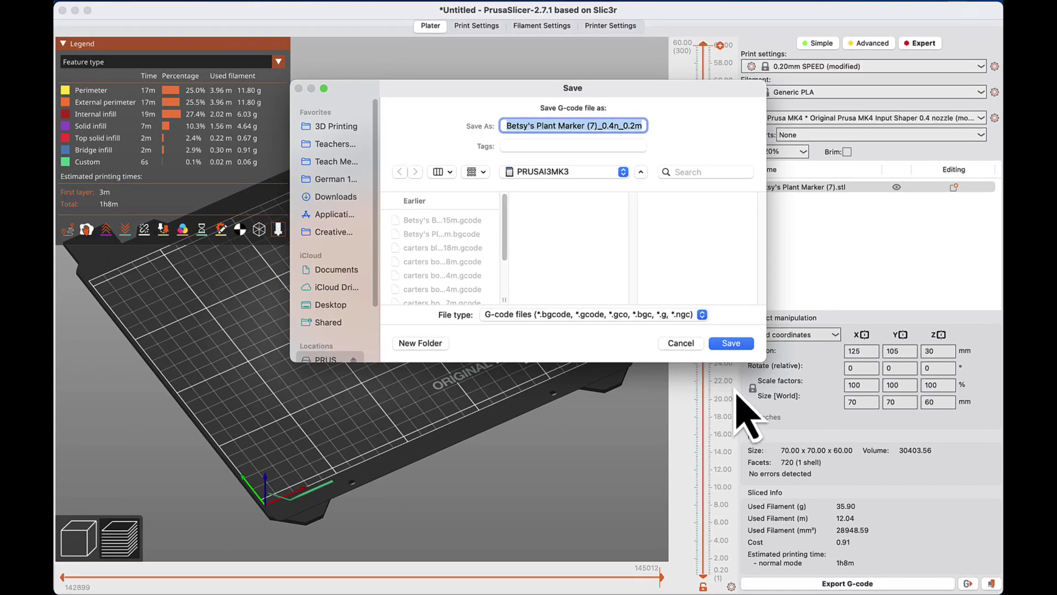
{"action": "type", "text": "Be"}
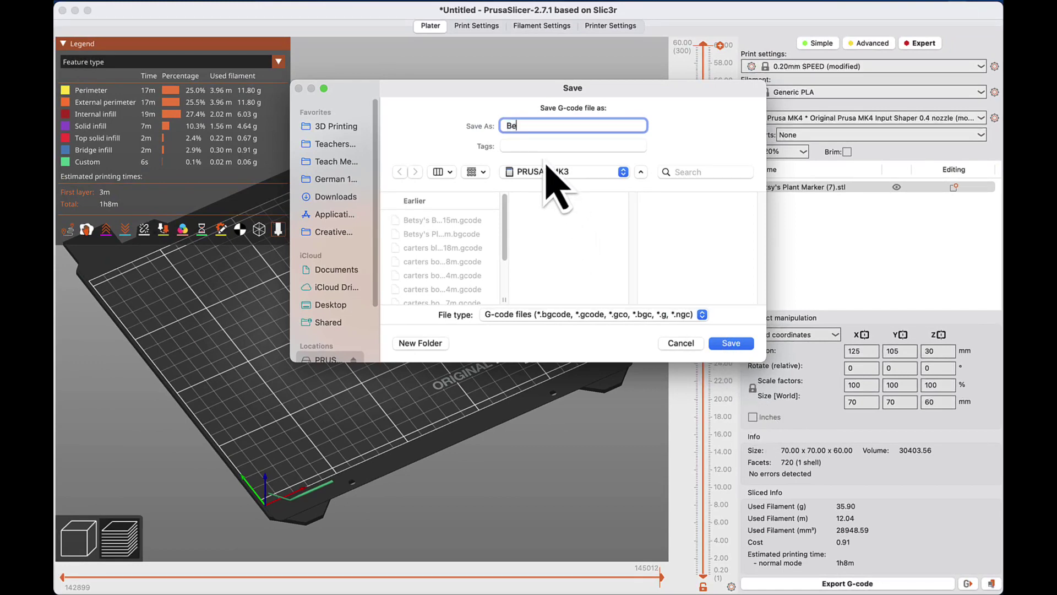
{"action": "type", "text": "tsy's Planter"}
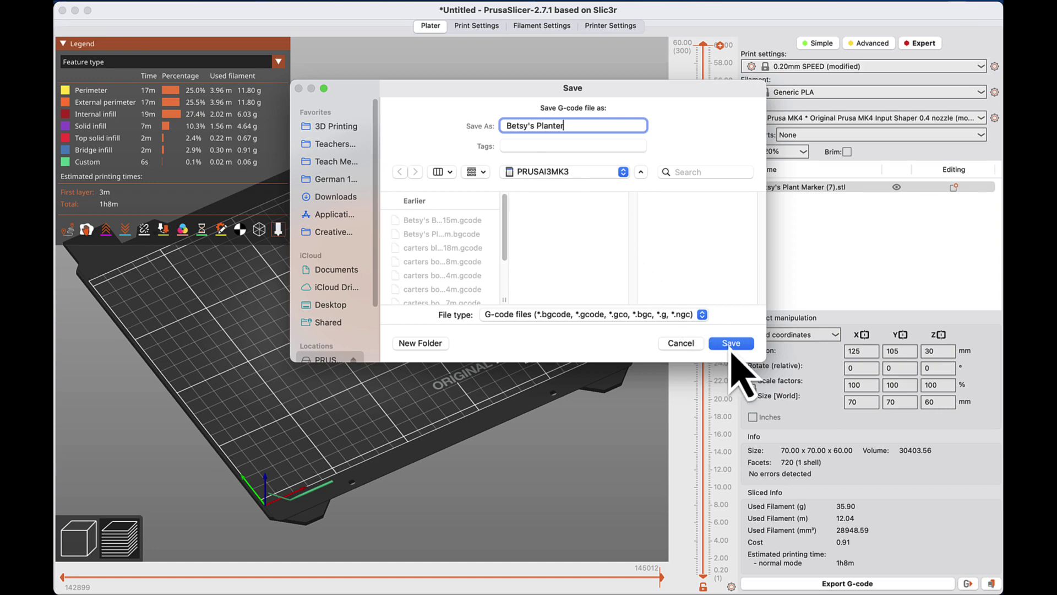
{"action": "left_click", "coordinate": [732, 347]}
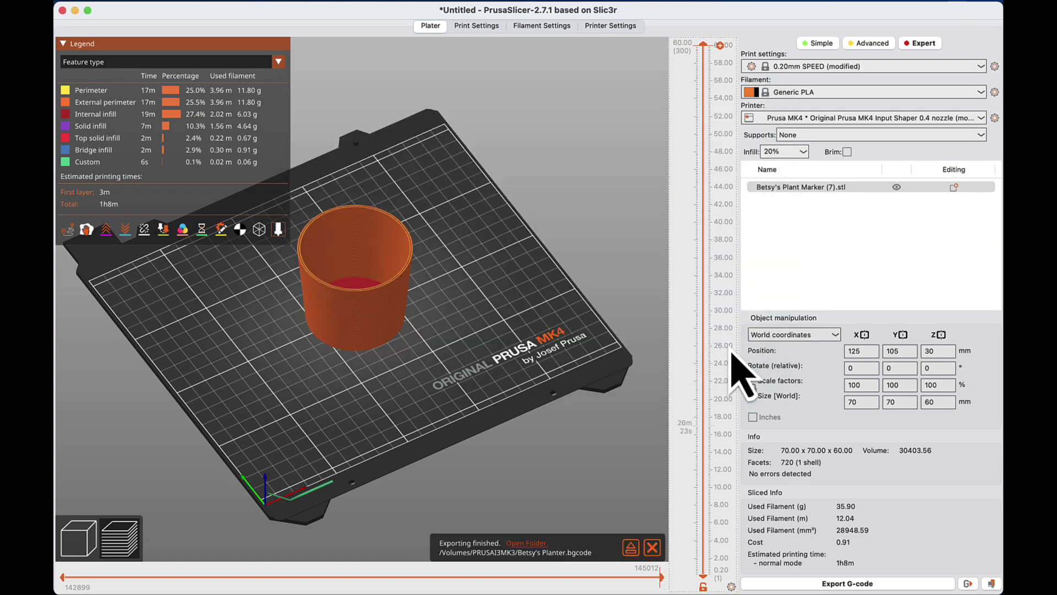
{"action": "left_click", "coordinate": [631, 548]}
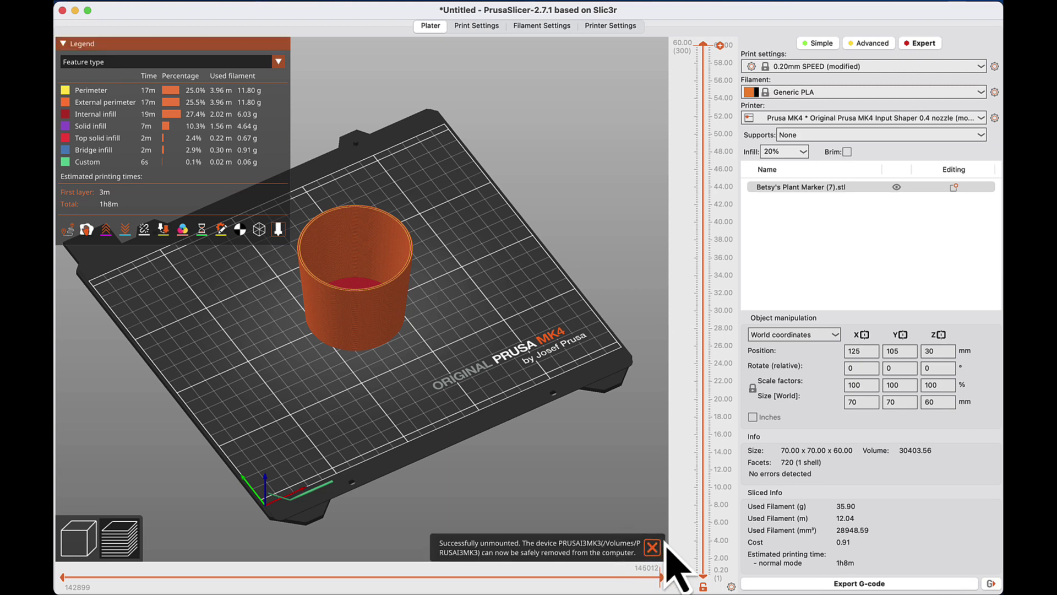